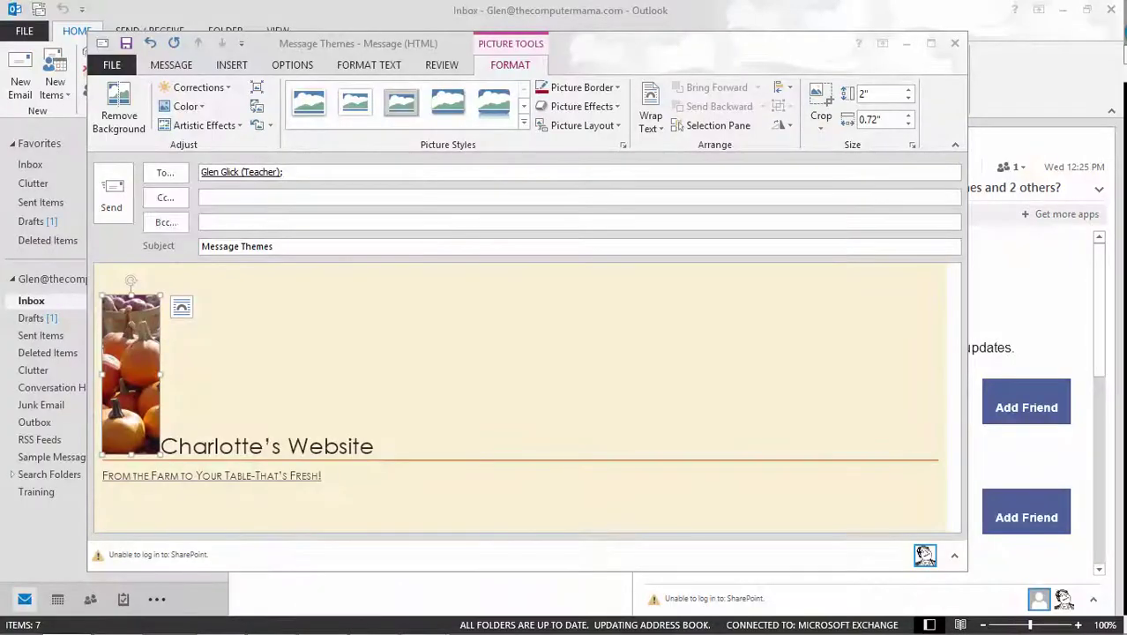
Give the pumpkin picture Square text wrapping in its Layout Options
left_click(181, 306)
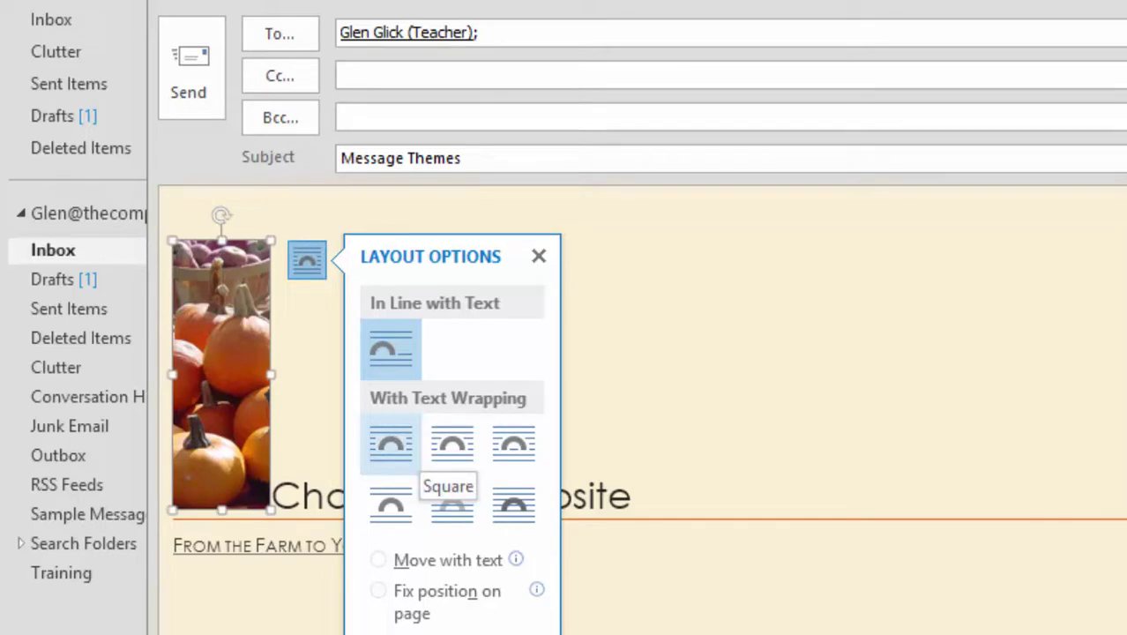
left_click(391, 443)
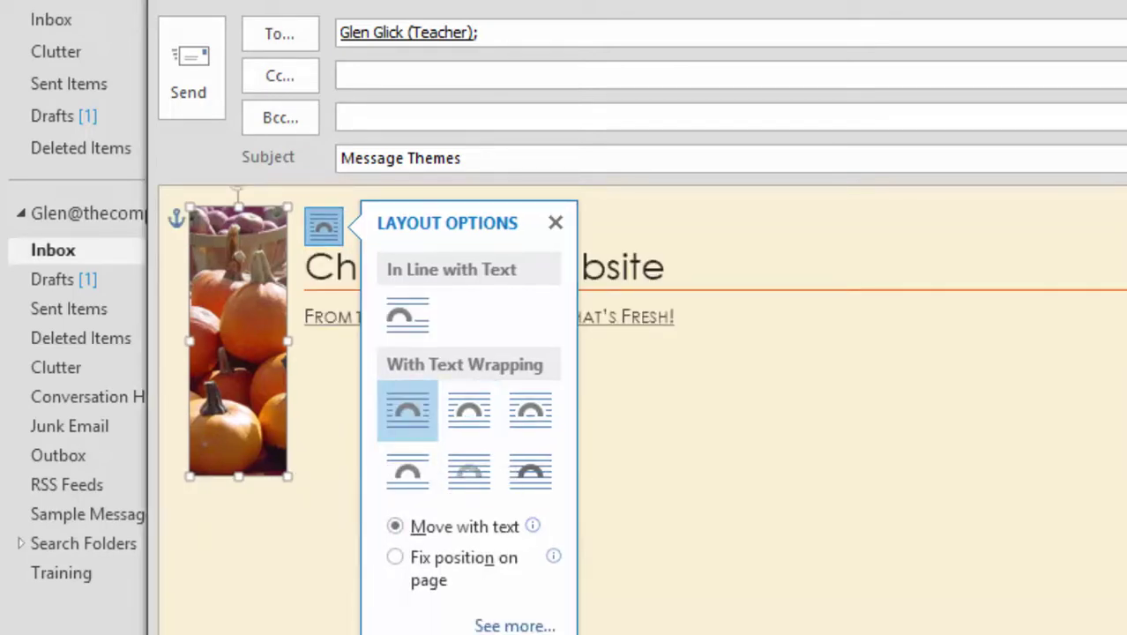
left_click(555, 222)
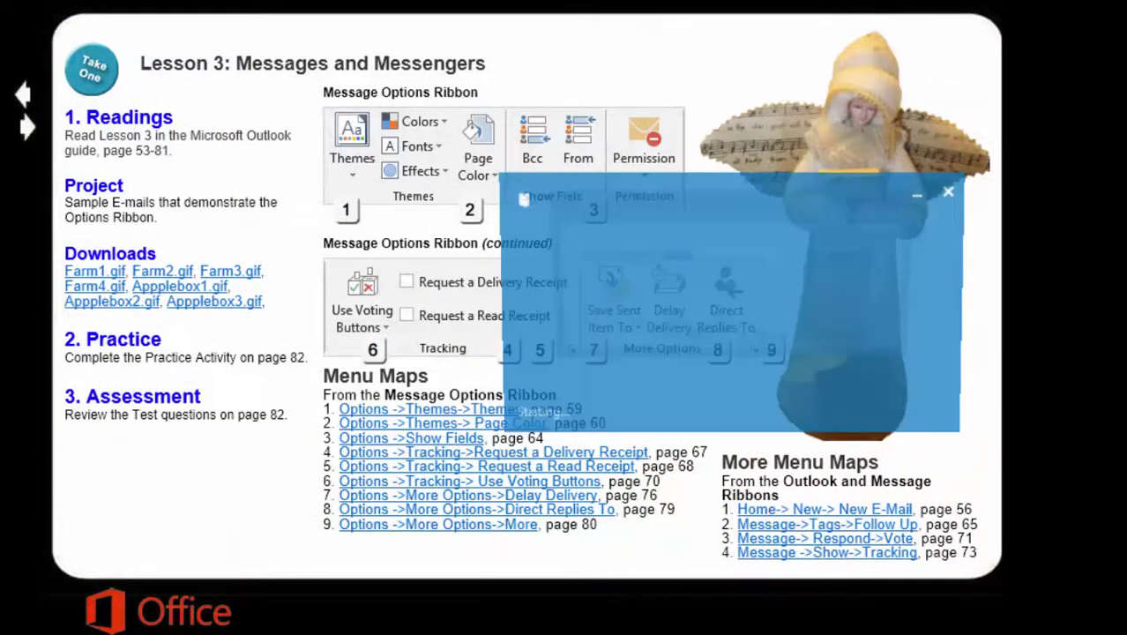
Pick the mail profile from the Profile Name list and launch Outlook
left_click(796, 257)
left_click(683, 303)
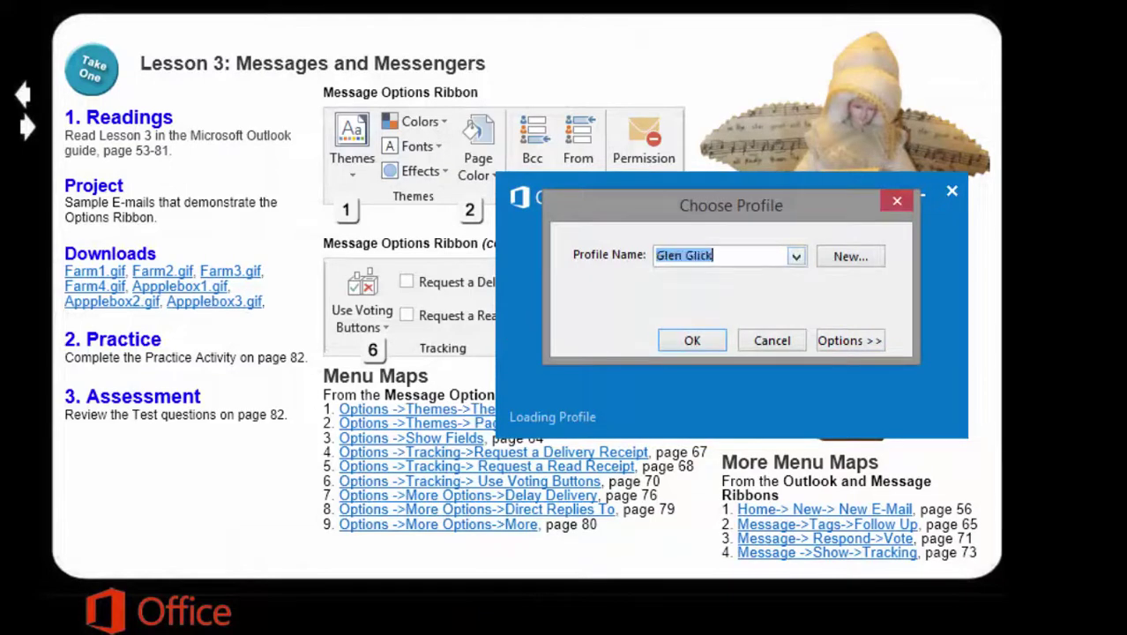
left_click(692, 341)
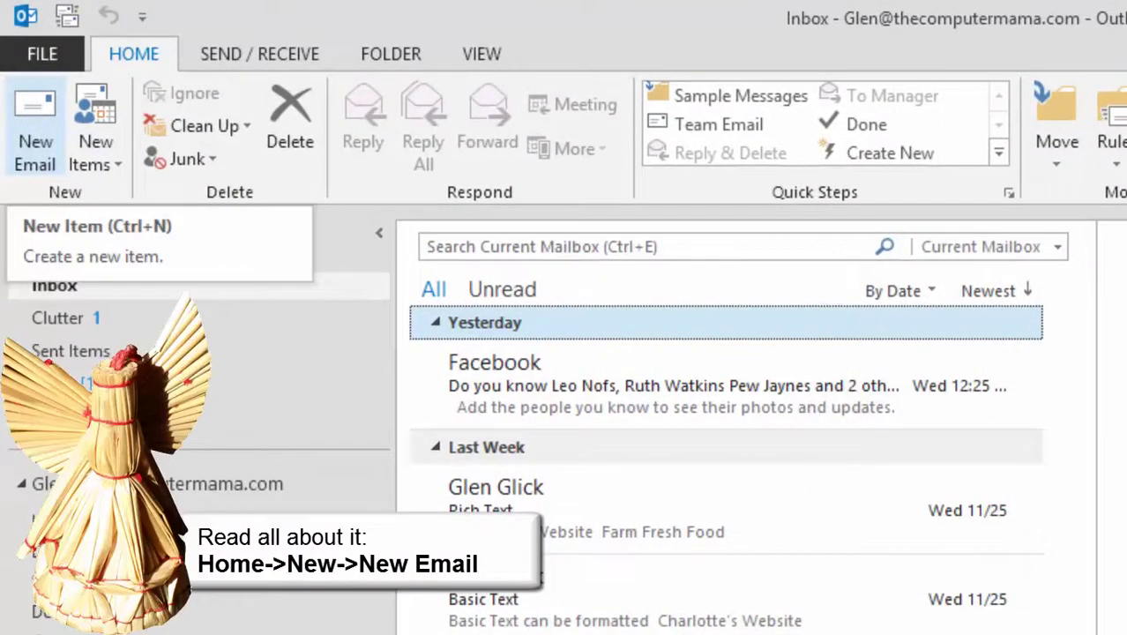
Start a new email to the teacher with the subject 'Message Themes'
key("ctrl+n")
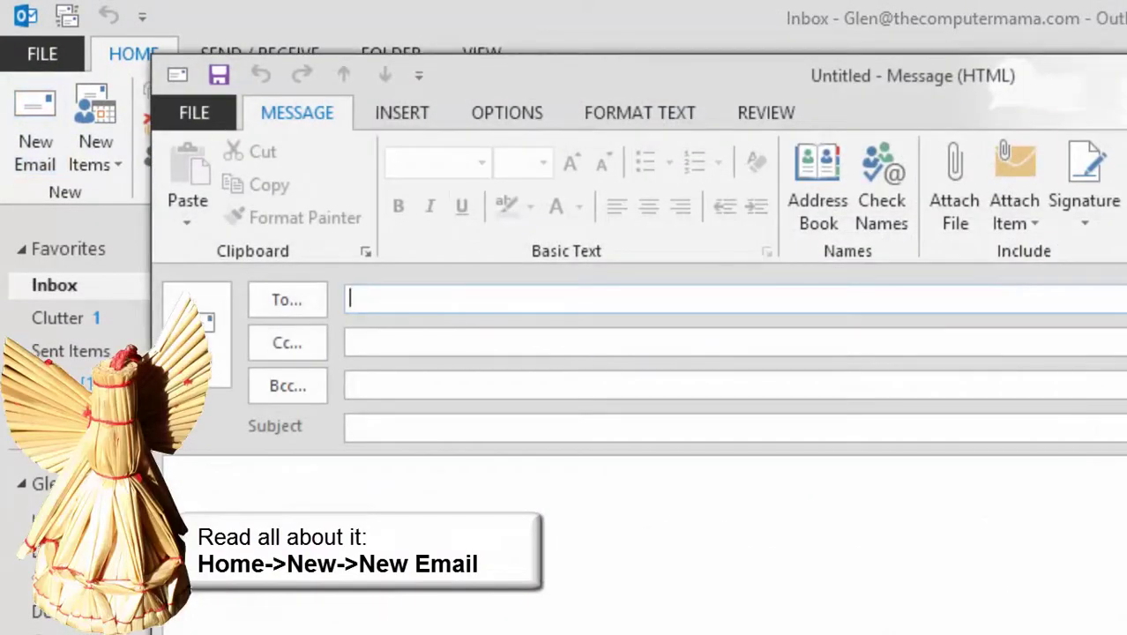
type("gl")
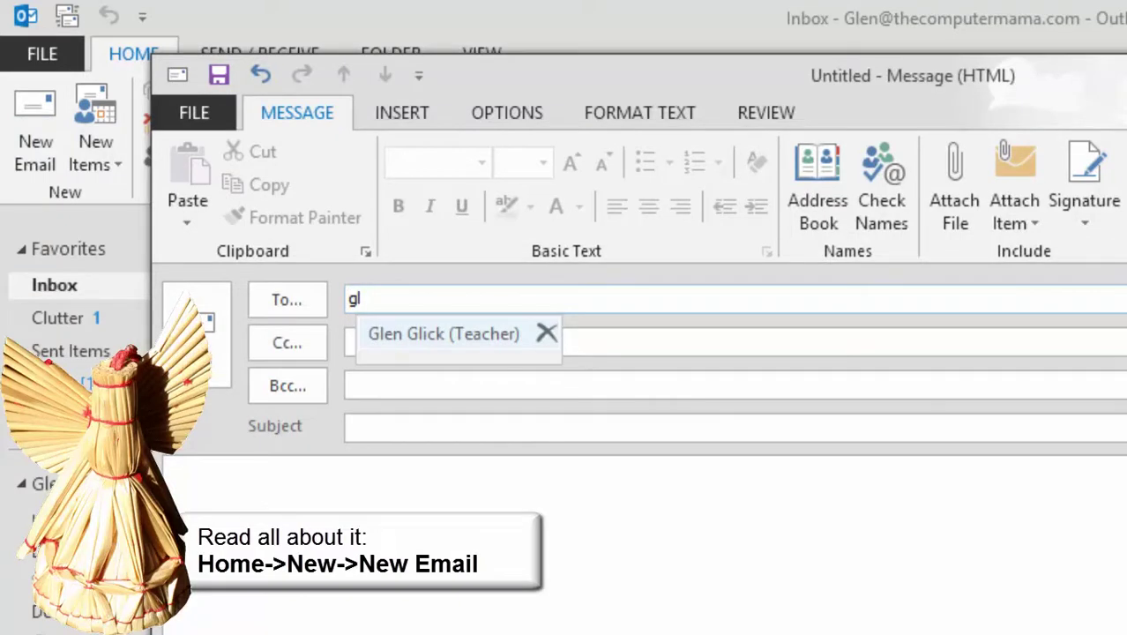
key("Return")
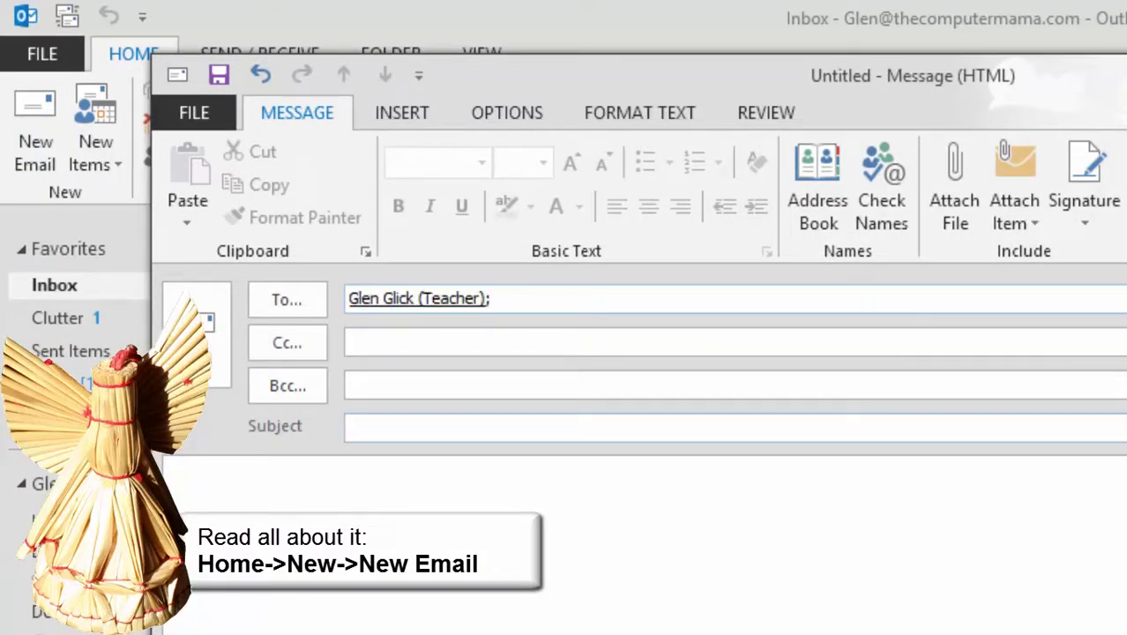
left_click(351, 427)
type("Message Themes")
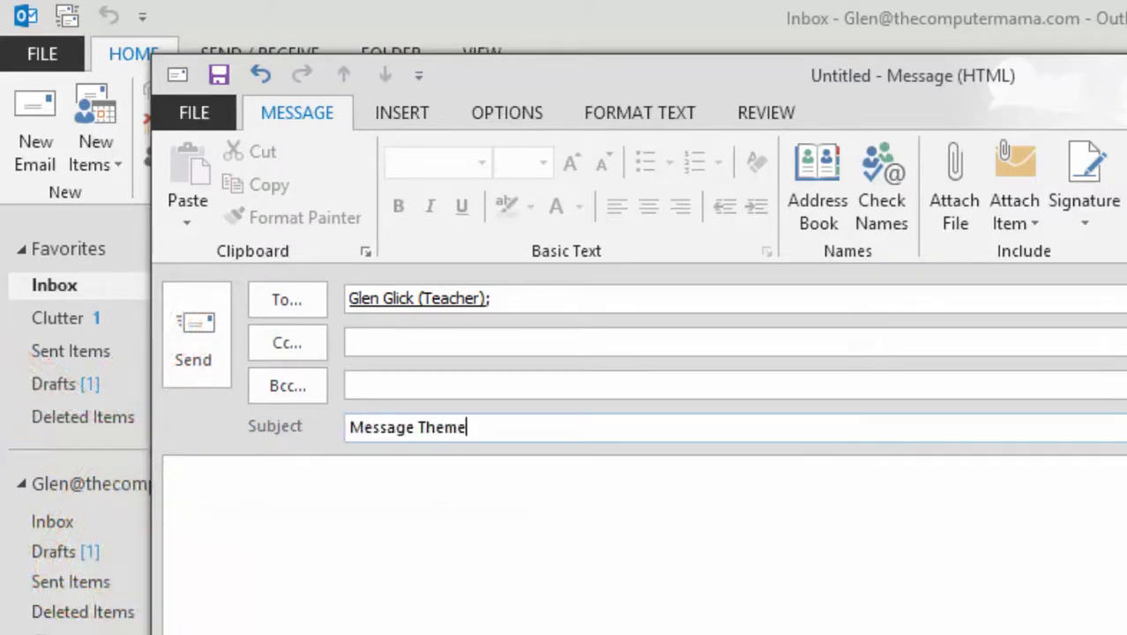
Write the body lines 'Charlotte's Website' and 'From the Farm to Your Table-That's Fresh!'
key("Tab")
type("Charlotte's Website")
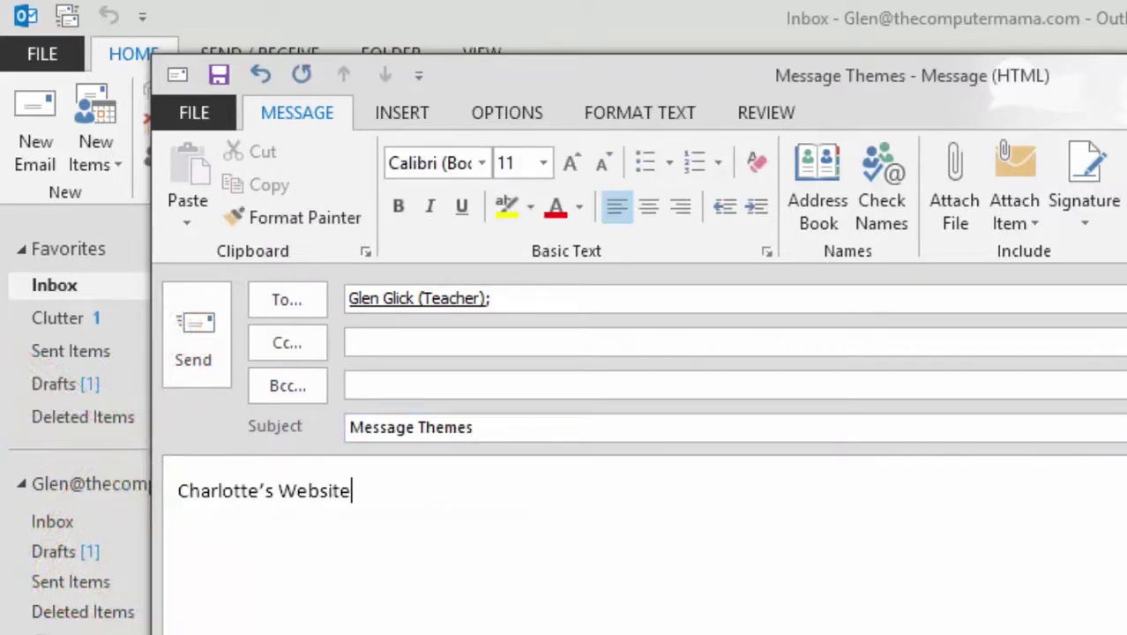
key("Return")
type("From the Farm to")
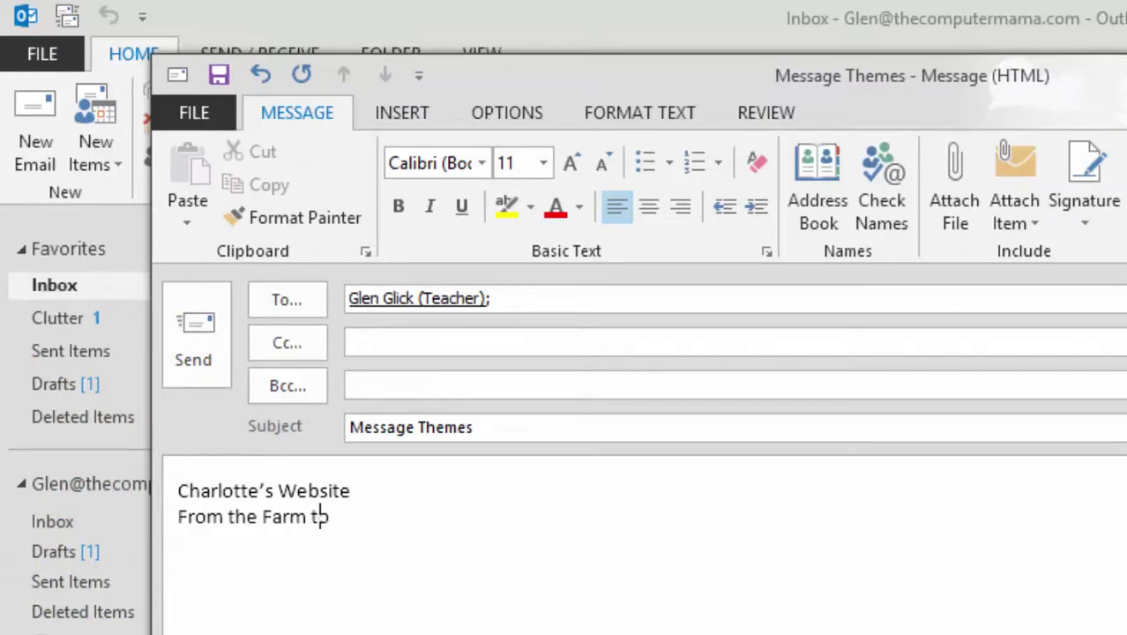
type(" Your Table-That's Fresh")
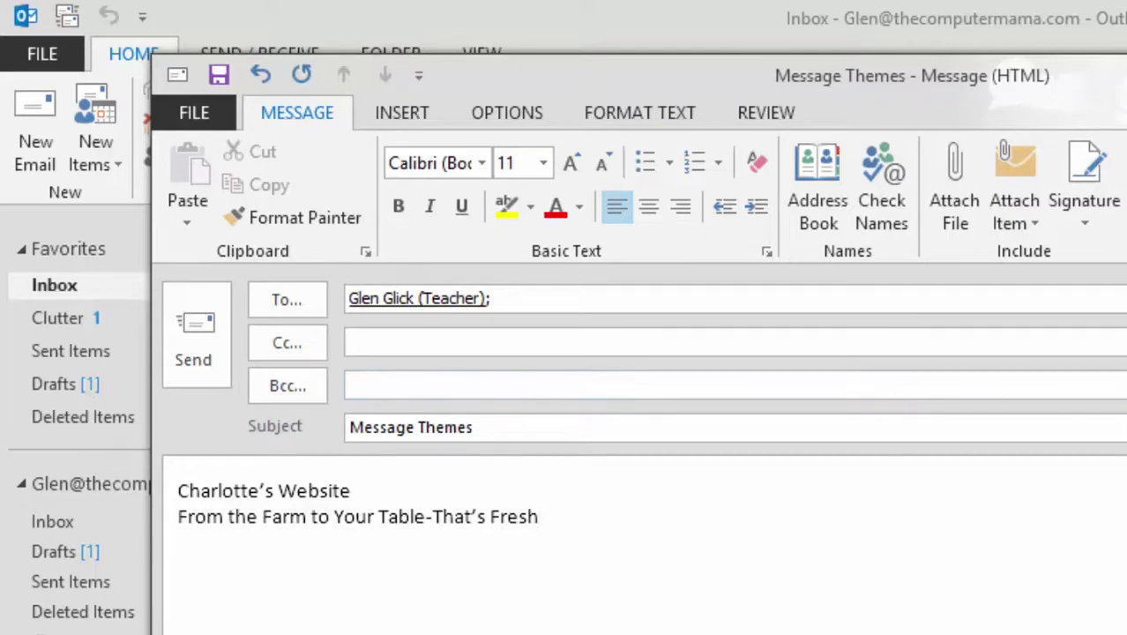
type("!")
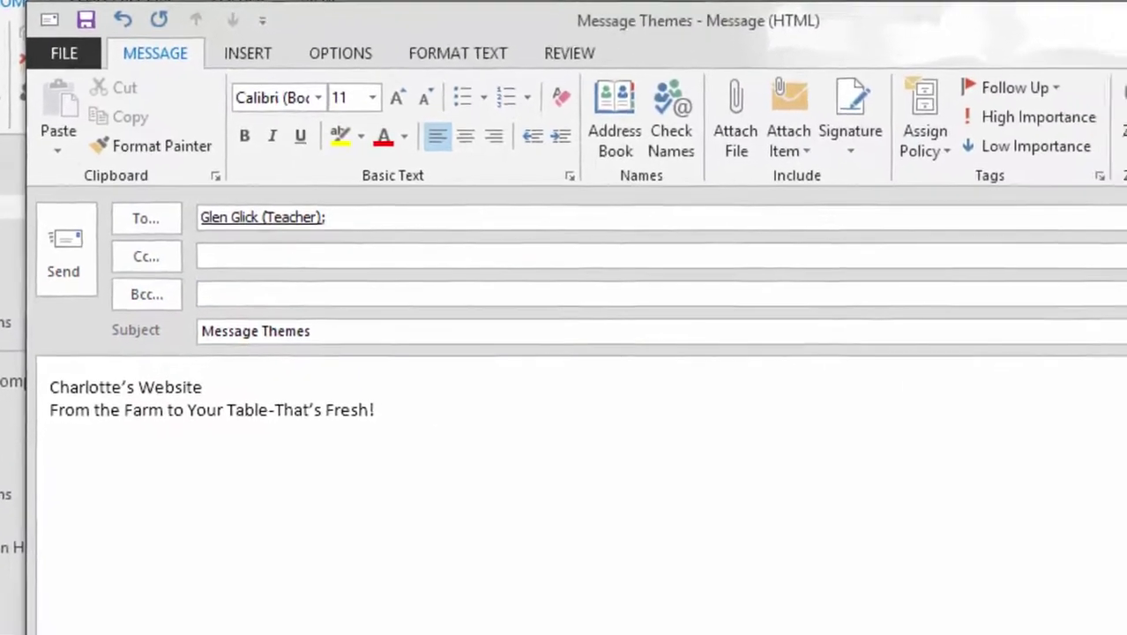
Format the 'Charlotte's Website' line as Heading 1
triple_click(264, 491)
left_click(429, 44)
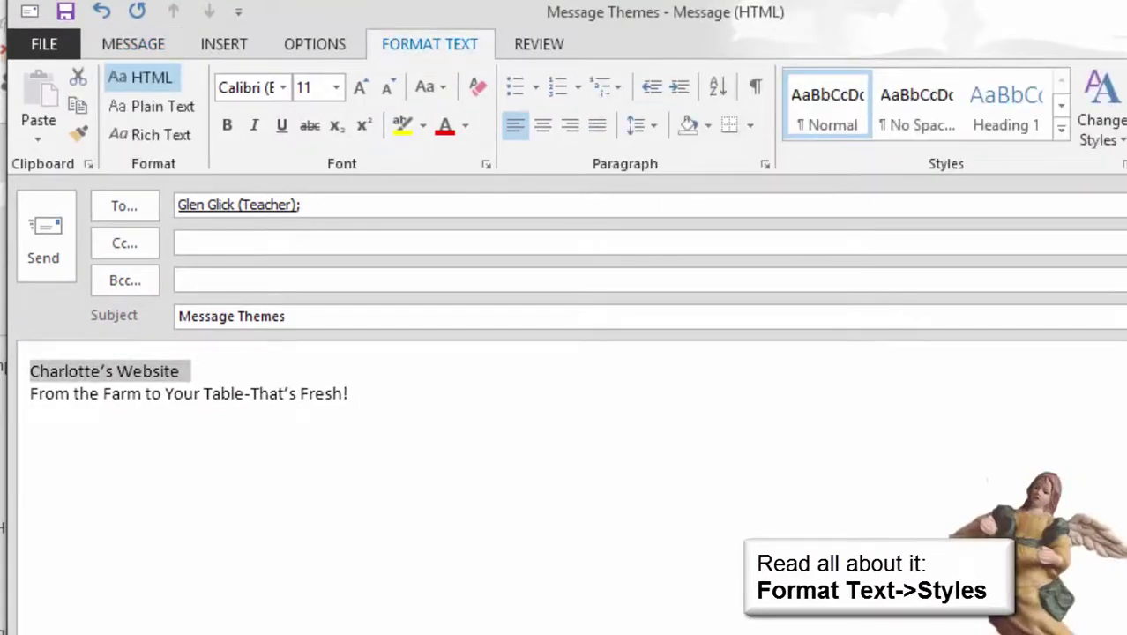
left_click(1005, 106)
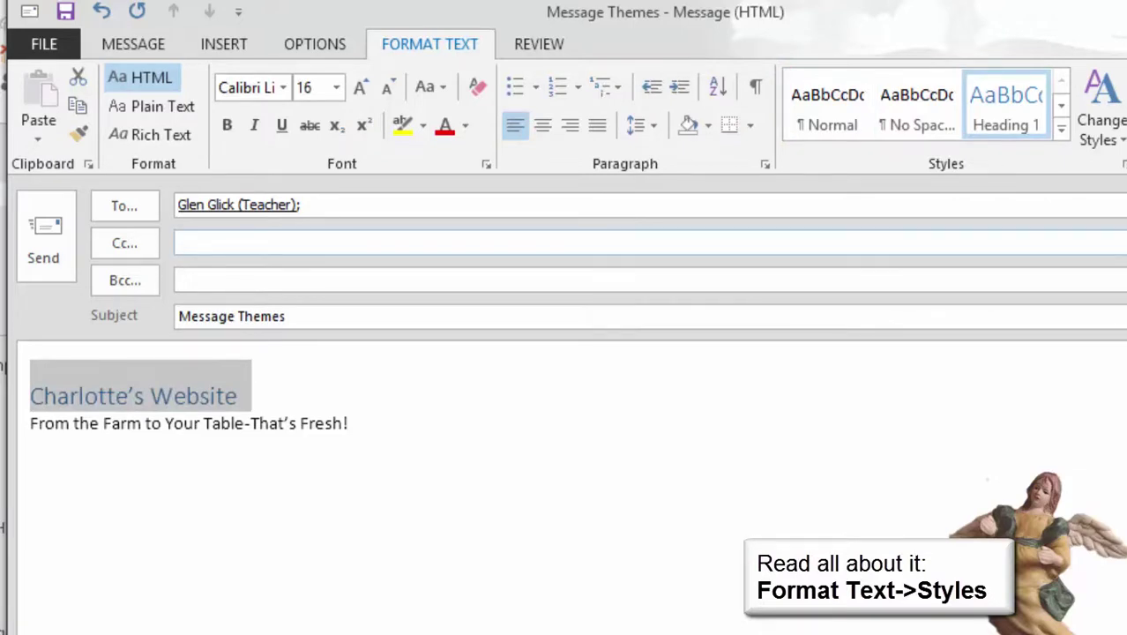
Apply the Subtle Reference style to the tagline line
left_click_drag(351, 423, 30, 423)
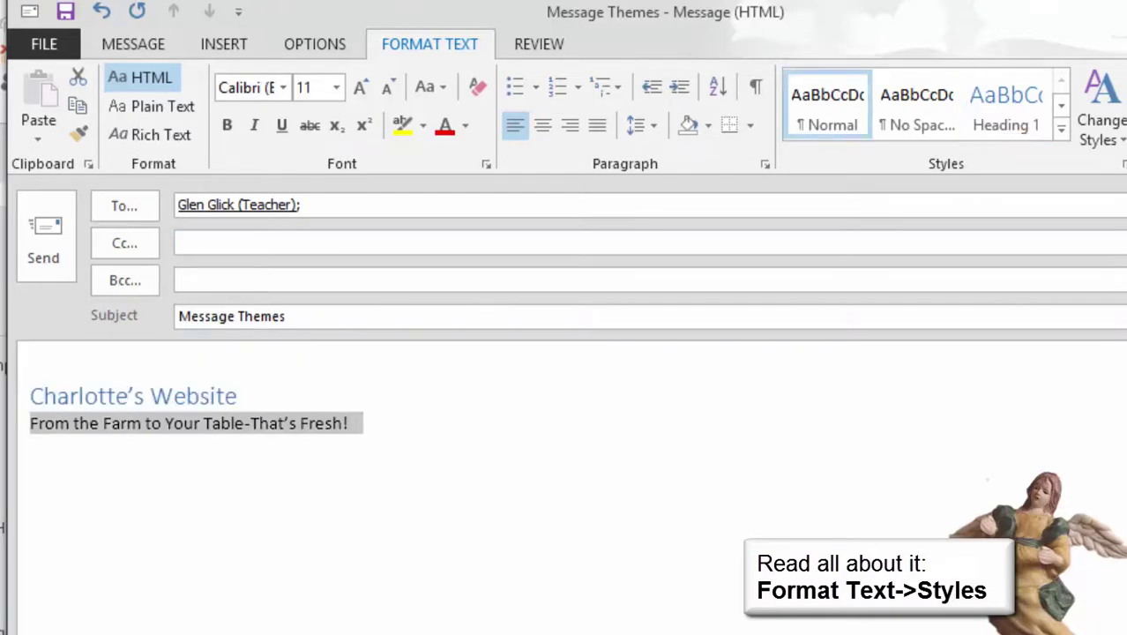
left_click(1060, 128)
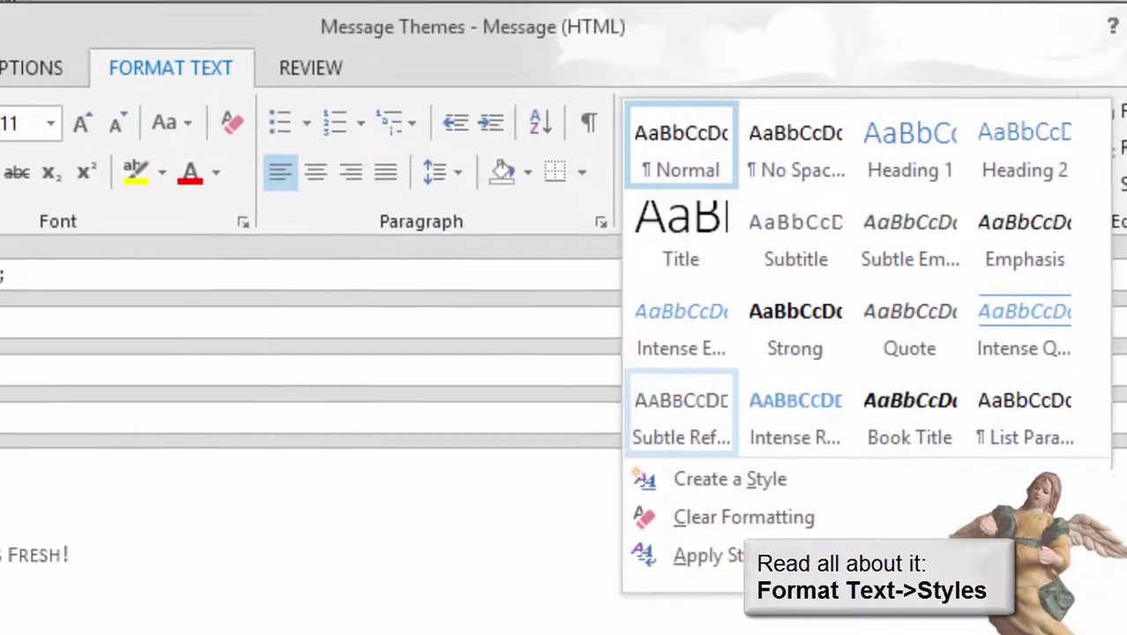
left_click(596, 410)
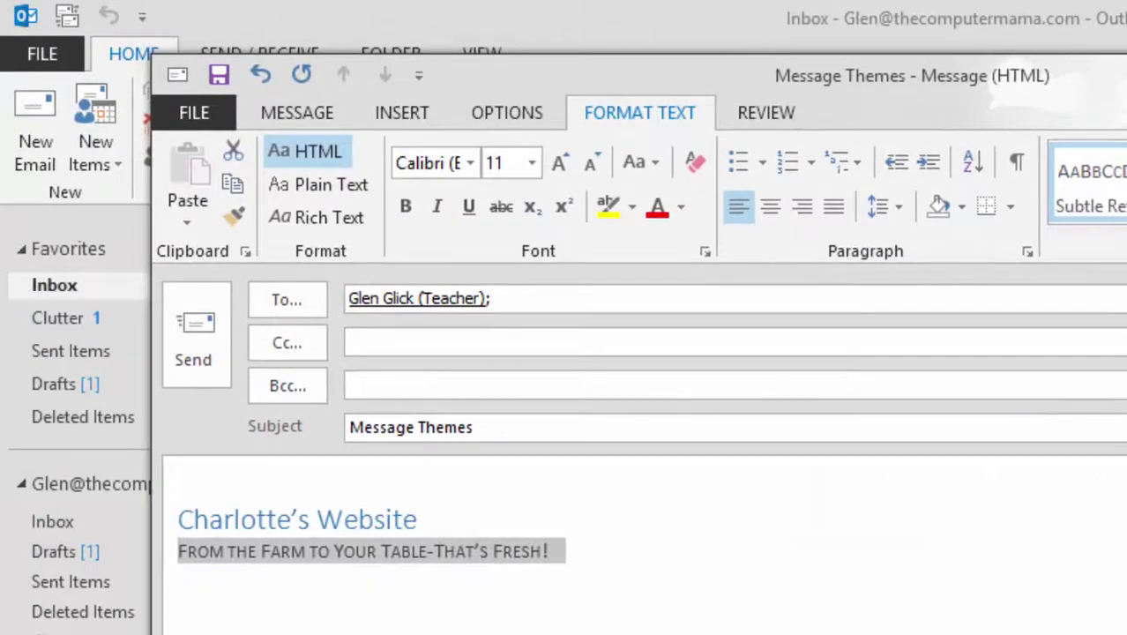
left_click(550, 551)
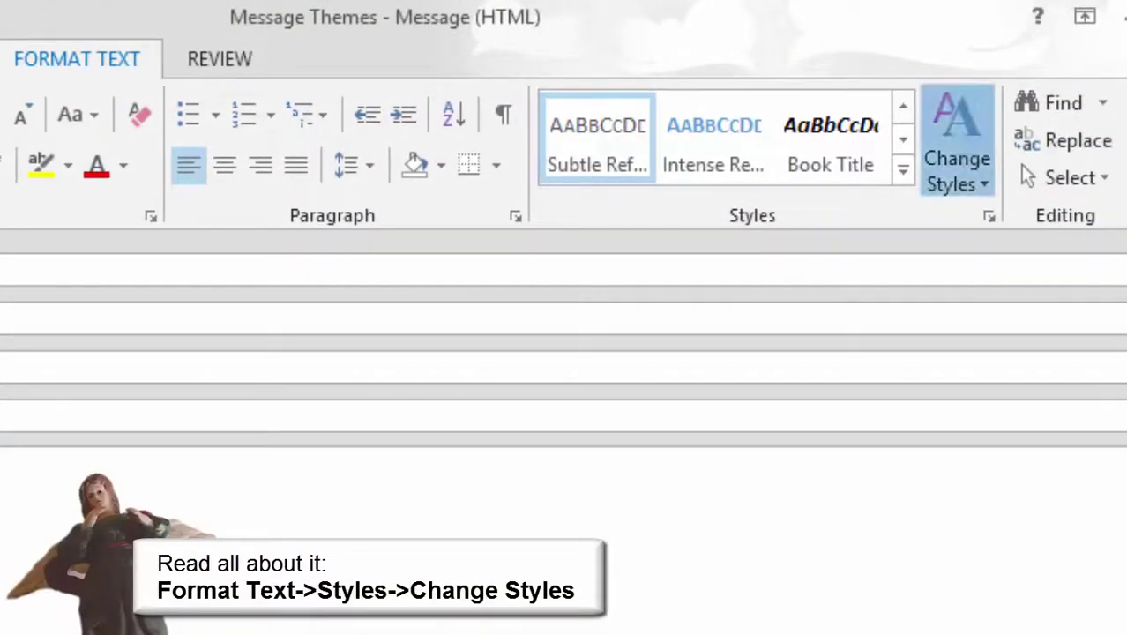
Switch the message's style set to Lines (Stylish)
left_click(957, 159)
mouse_move(1009, 218)
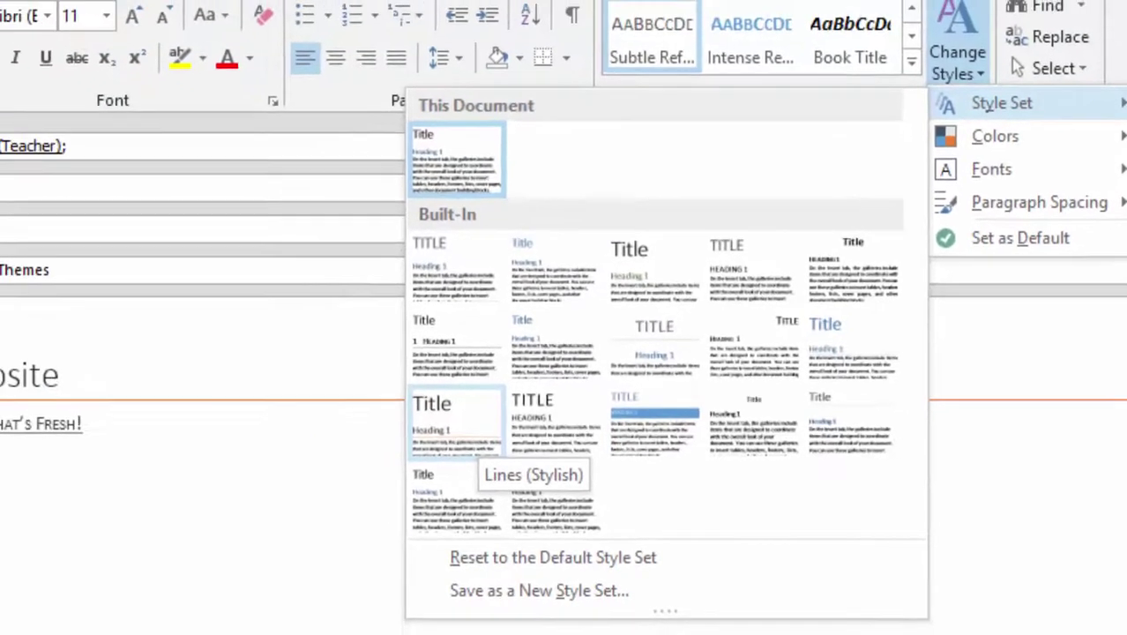
left_click(381, 425)
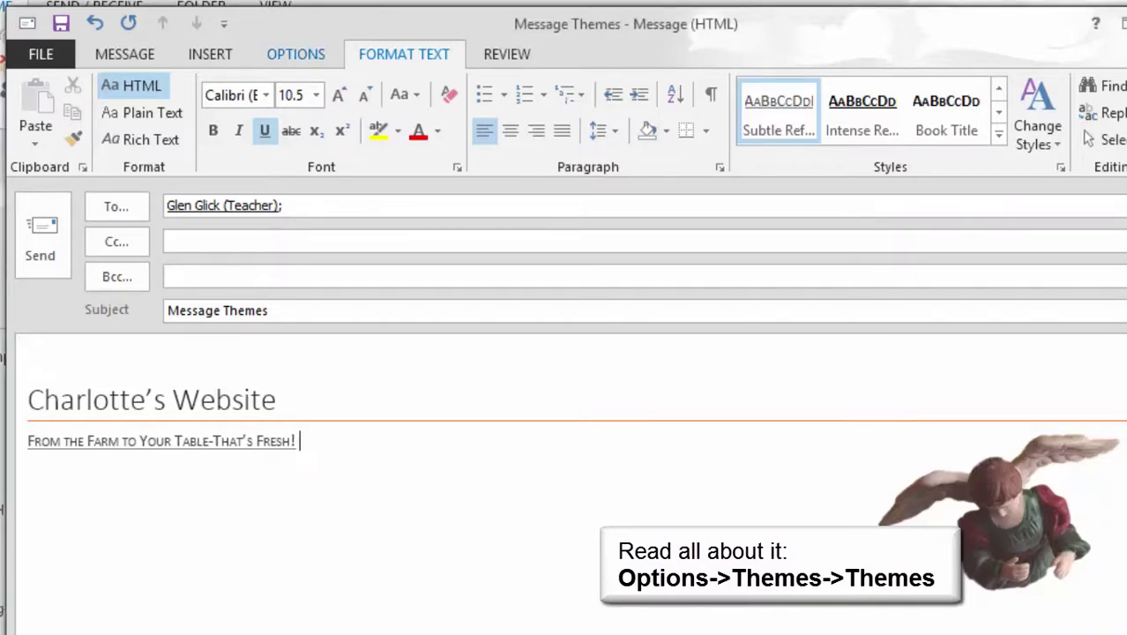
Apply the Ion theme and a Gold, Accent 3, Lighter 80% page colour
left_click(295, 55)
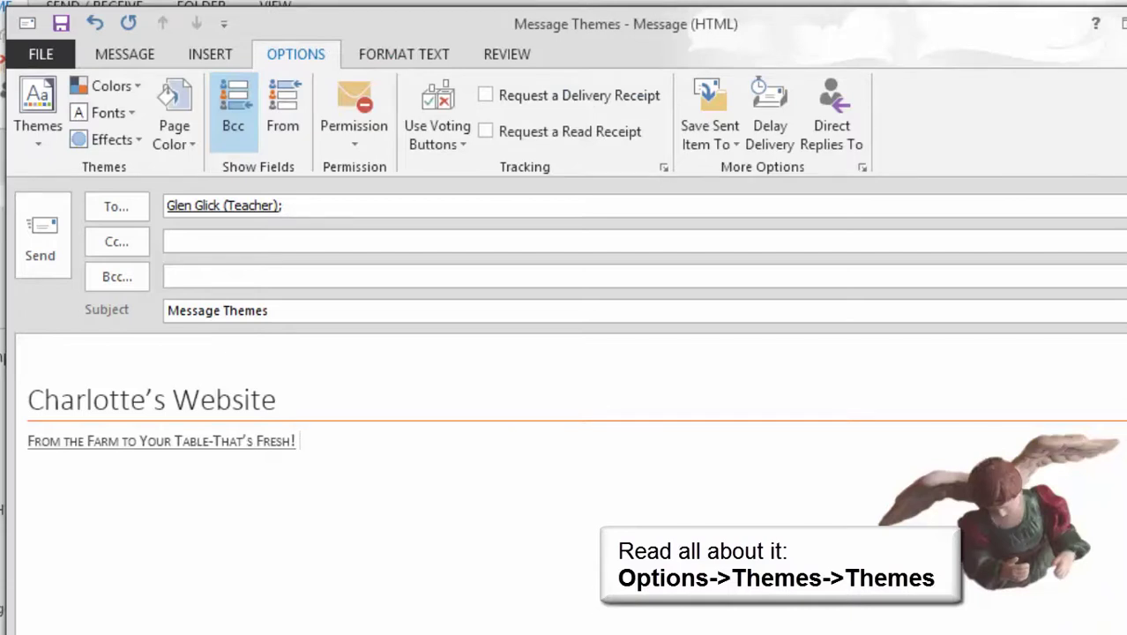
left_click(38, 104)
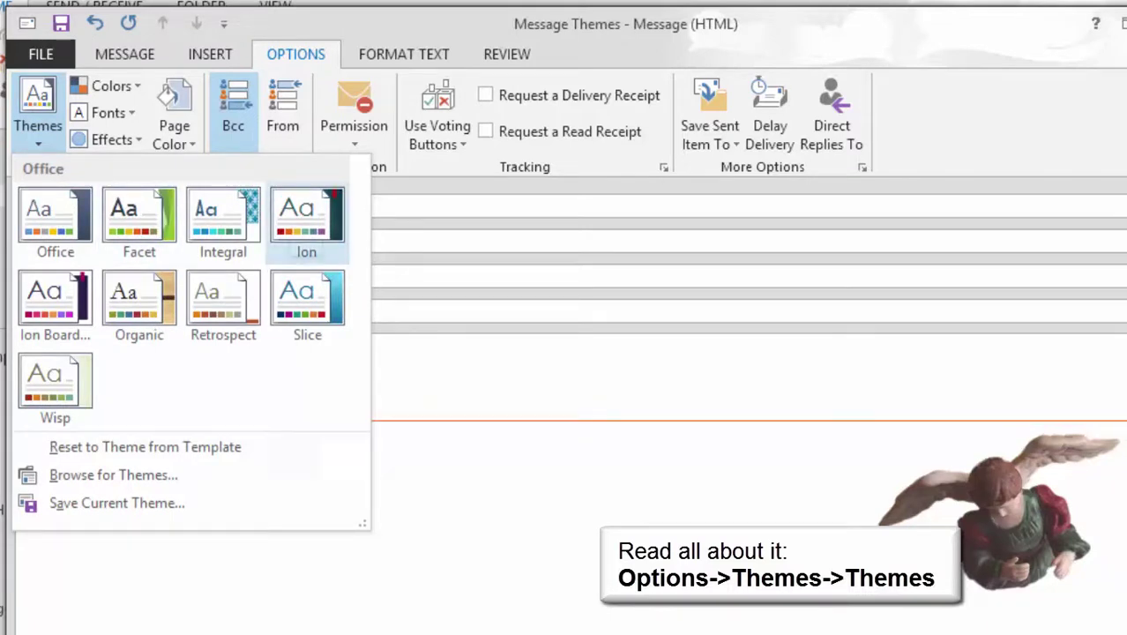
left_click(306, 216)
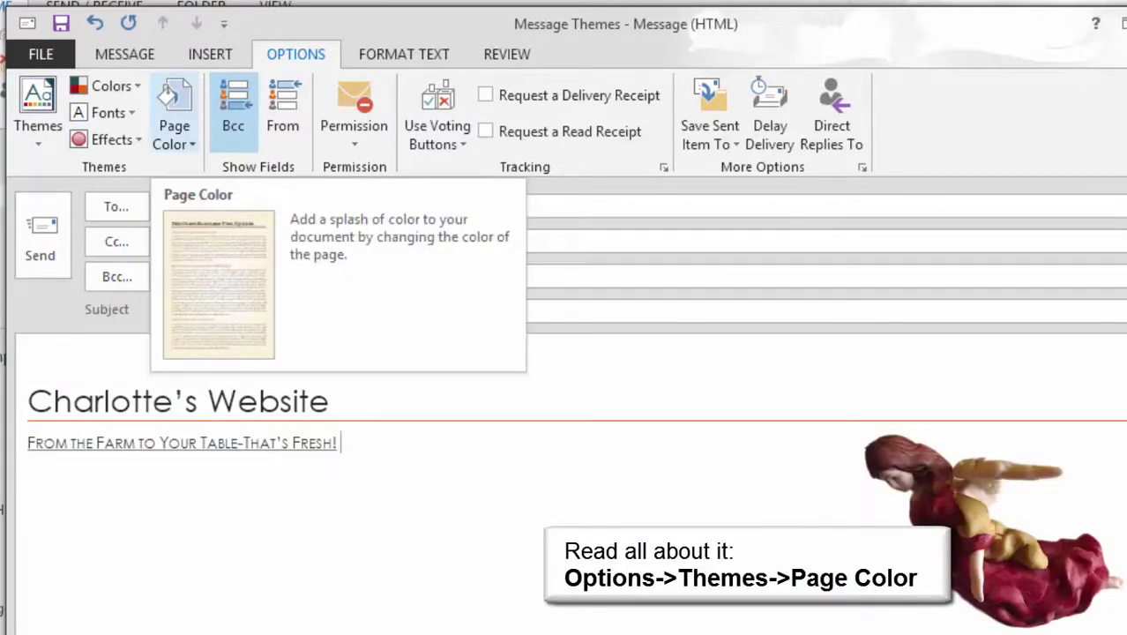
left_click(173, 119)
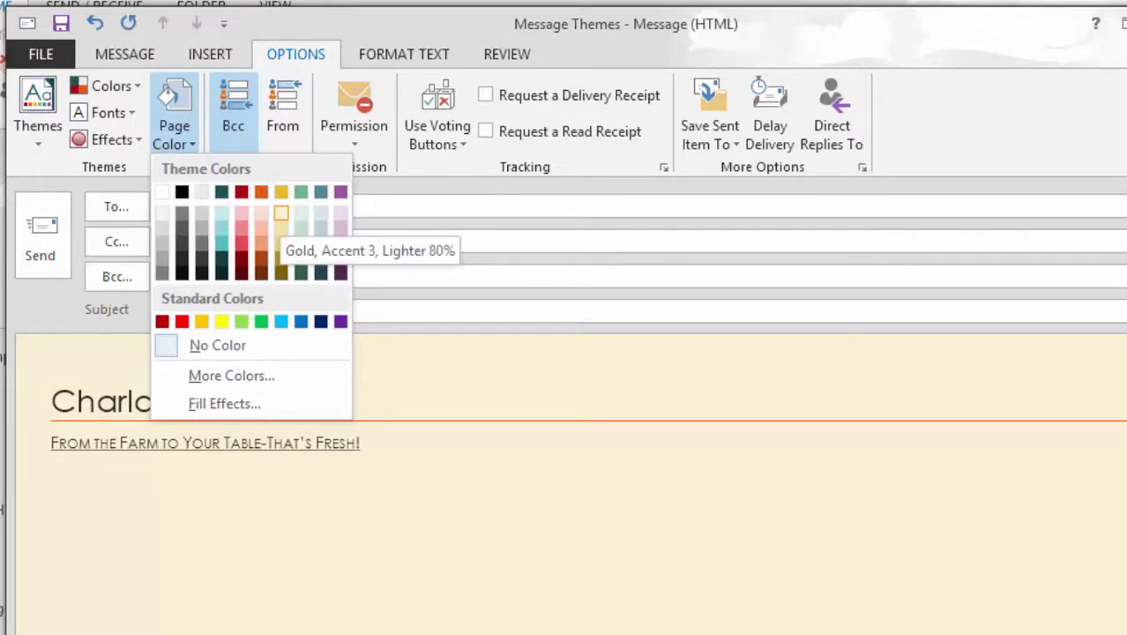
left_click(280, 214)
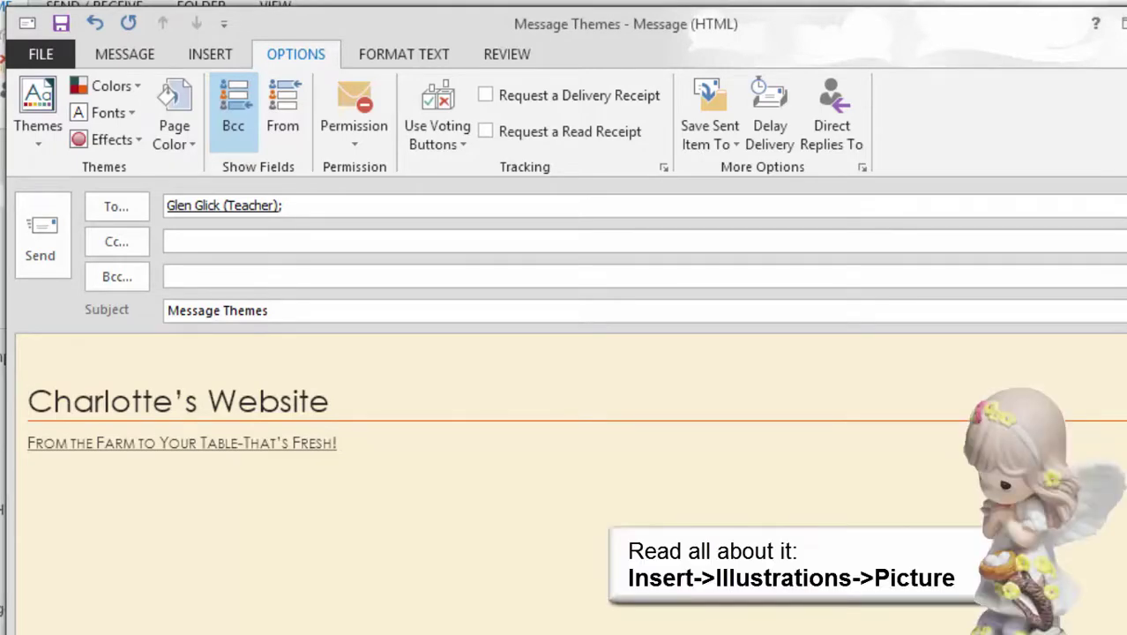
Insert the Farm1.gif picture from the Pictures folder into the message
left_click(210, 54)
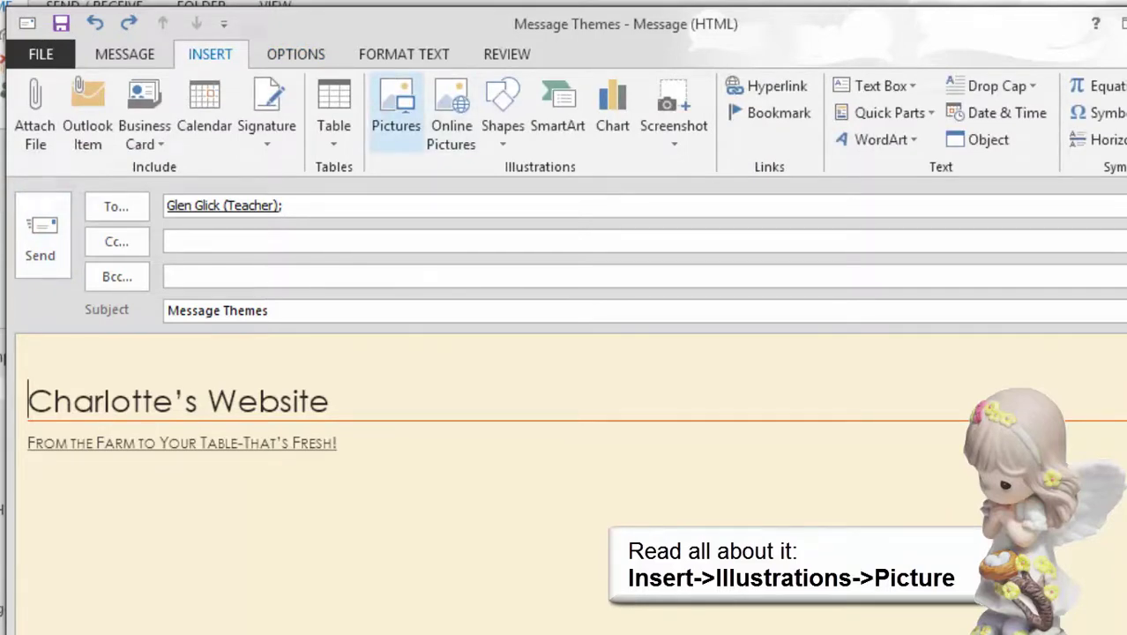
left_click(395, 111)
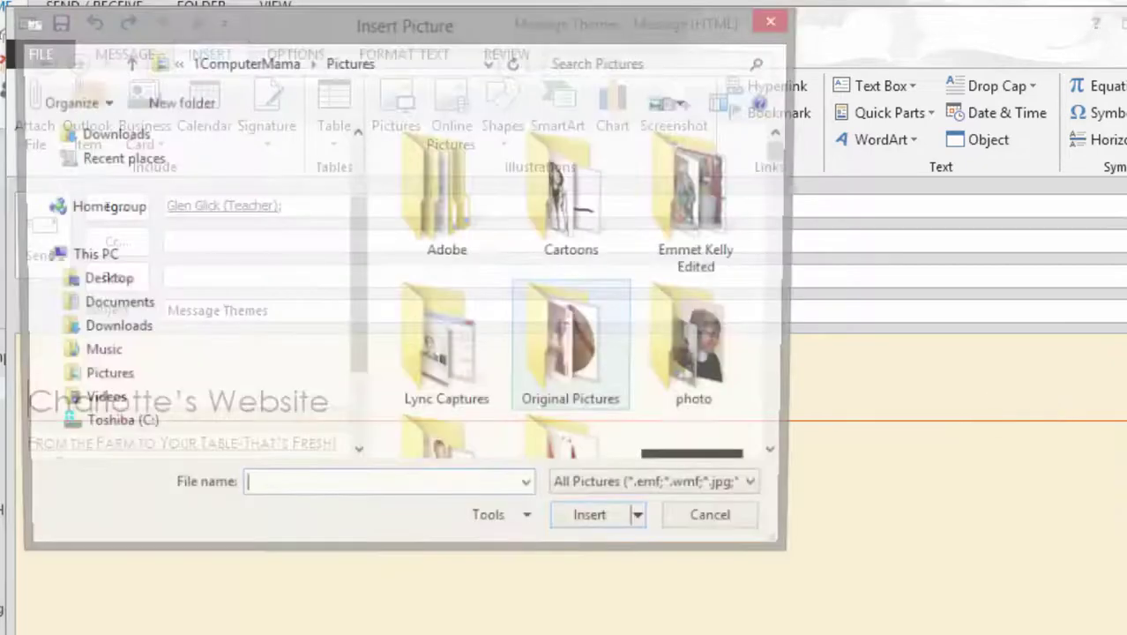
scroll(574, 291, "down", 10)
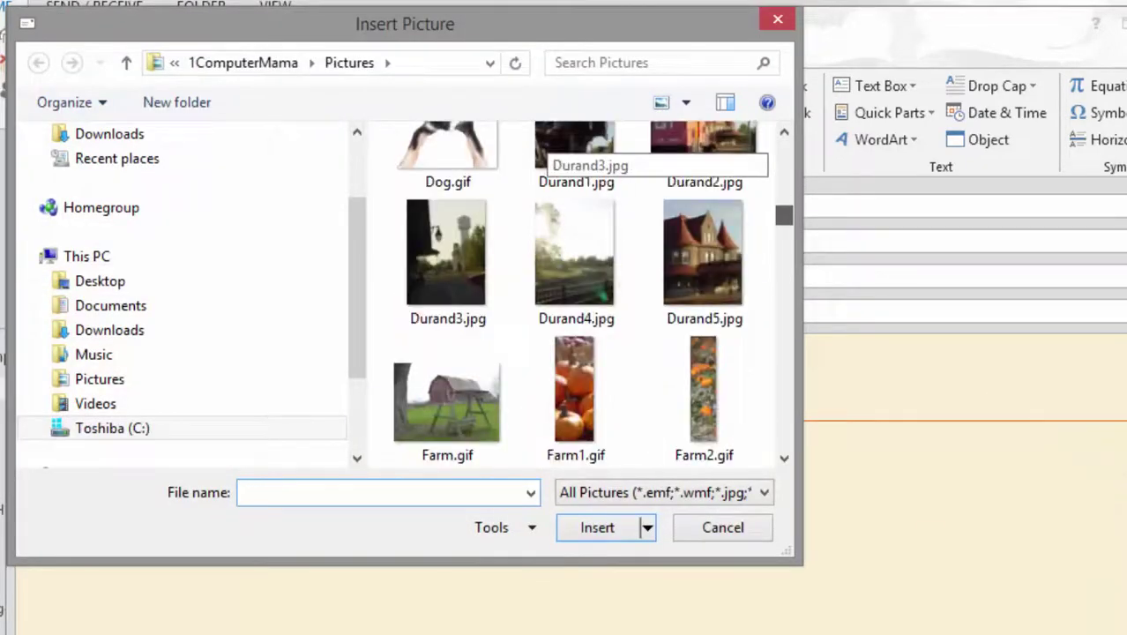
left_click_drag(783, 220, 784, 215)
double_click(575, 374)
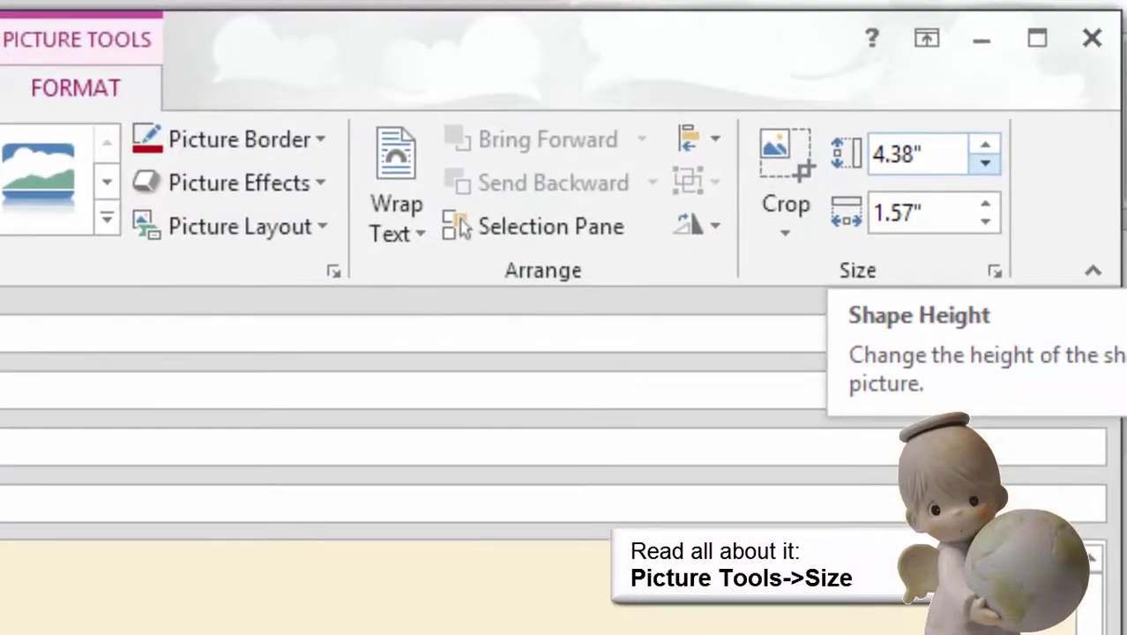
Shrink the pumpkin picture to 2" tall by 0.72" wide
left_click(1014, 130)
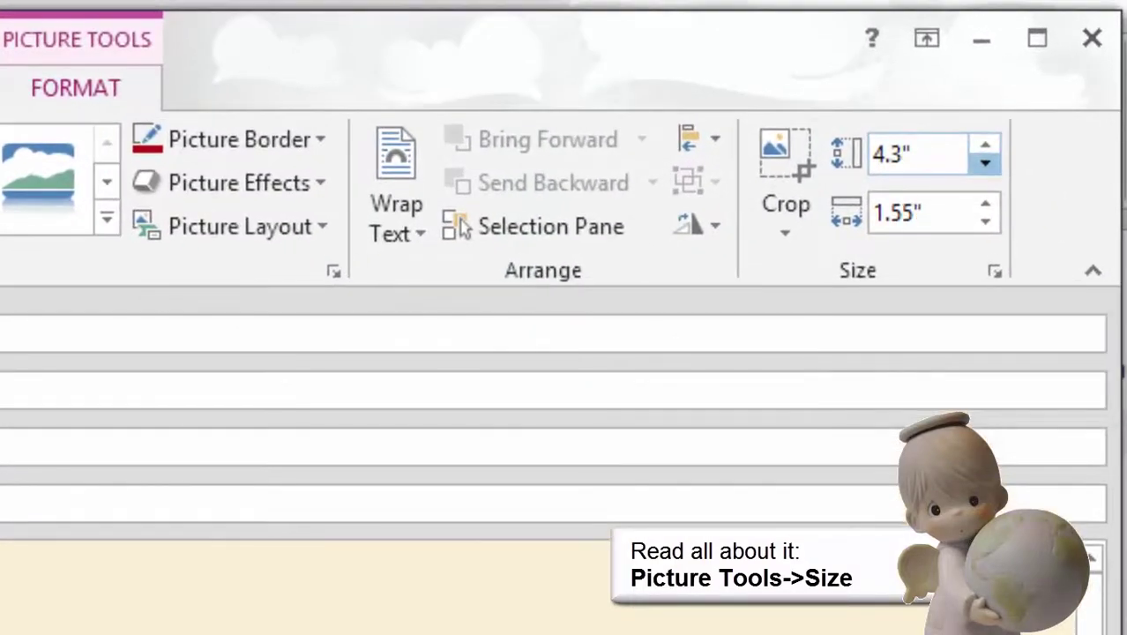
left_click(985, 163)
left_click(985, 162)
left_click(984, 163)
left_click(984, 162)
left_click(985, 162)
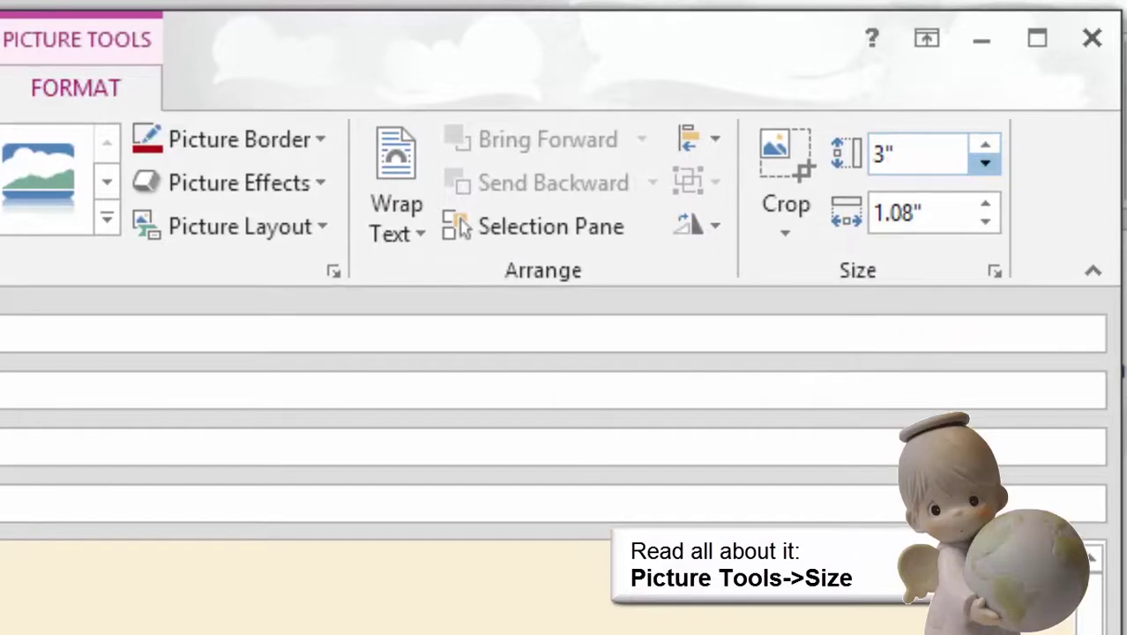
left_click(984, 163)
left_click(985, 162)
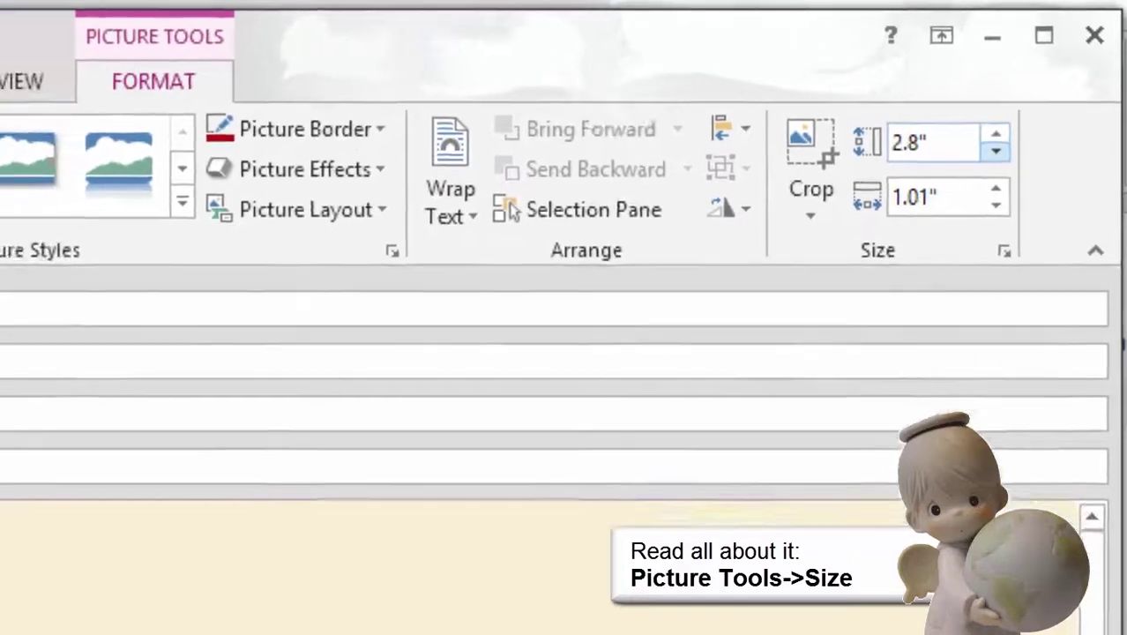
left_click(995, 151)
left_click(995, 152)
left_click(996, 152)
left_click(995, 151)
left_click(995, 152)
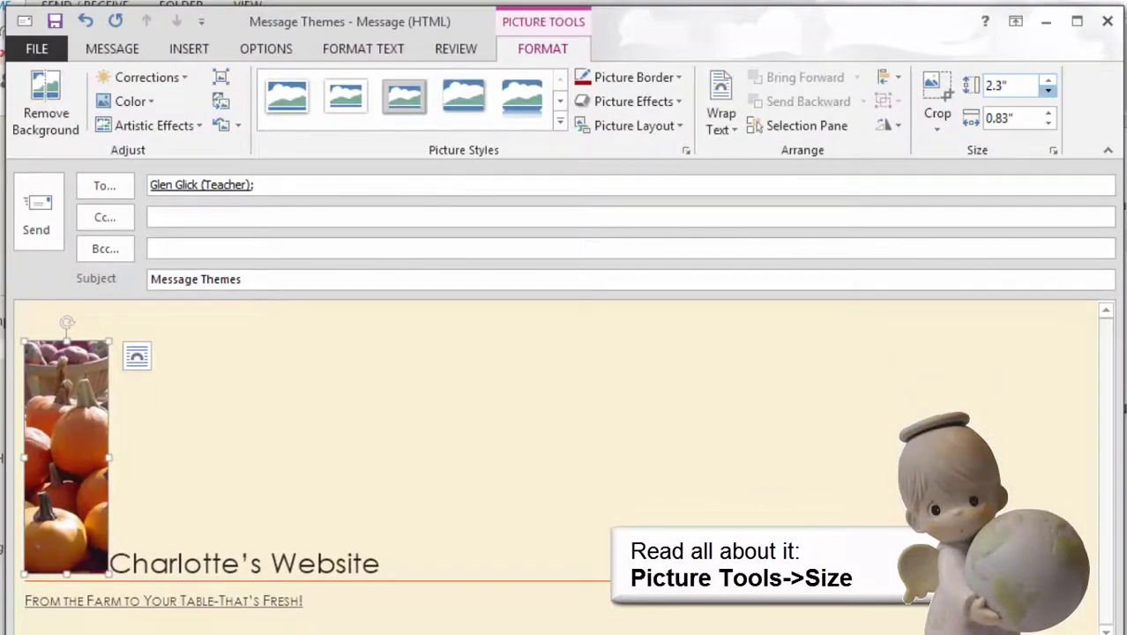
left_click(996, 152)
left_click(995, 152)
left_click(1048, 90)
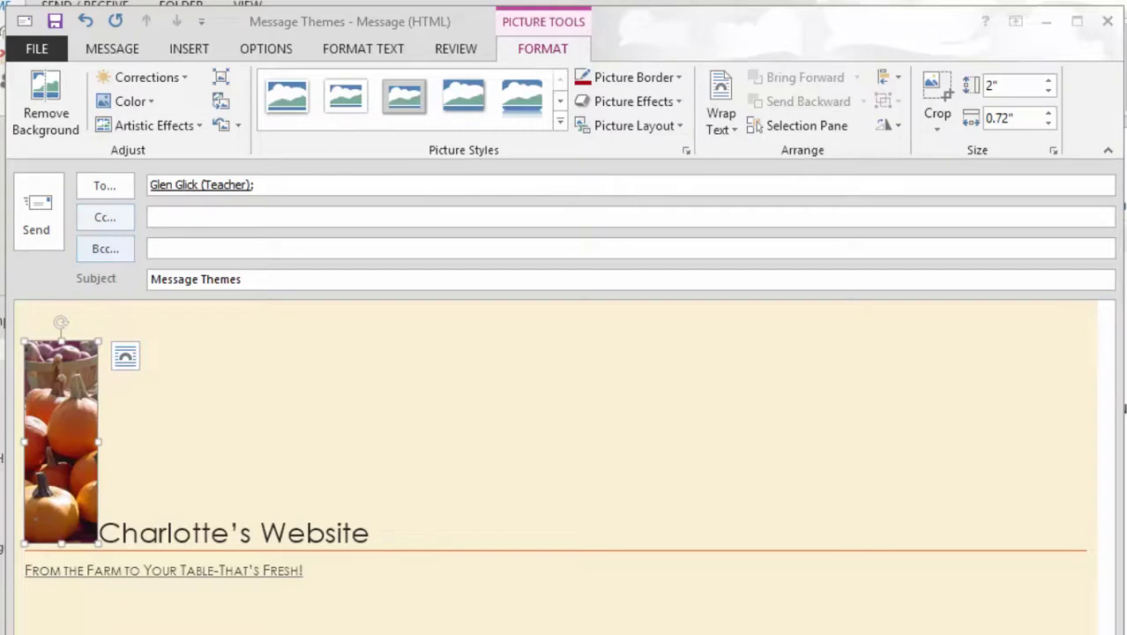
left_click(126, 356)
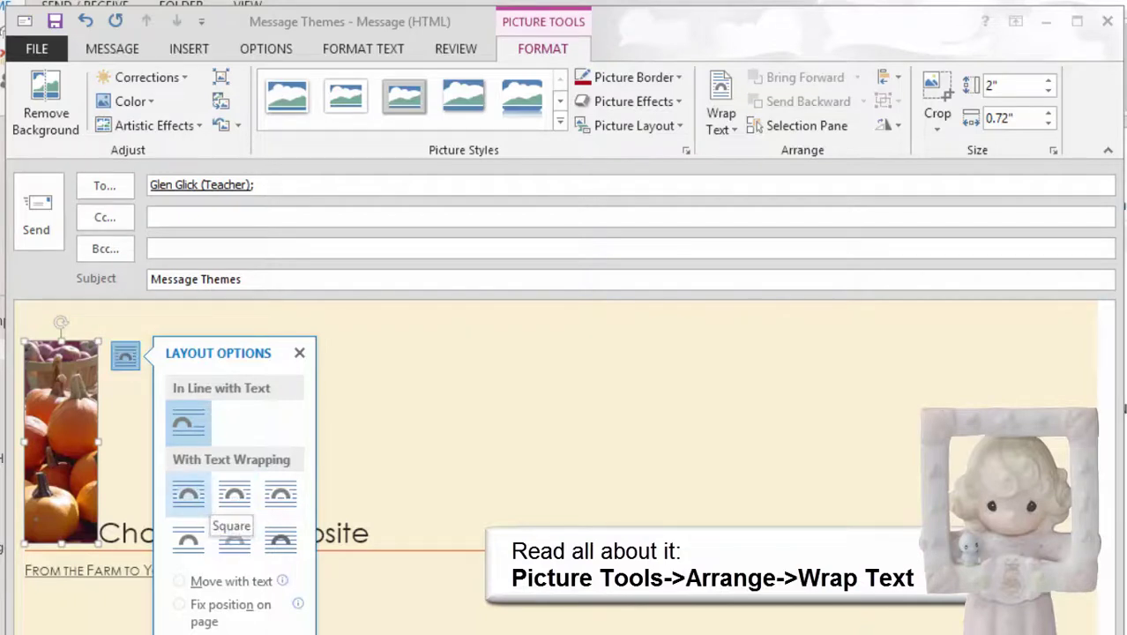
Wrap the picture squarely beside the heading and tagline, then show the message Options
left_click(188, 494)
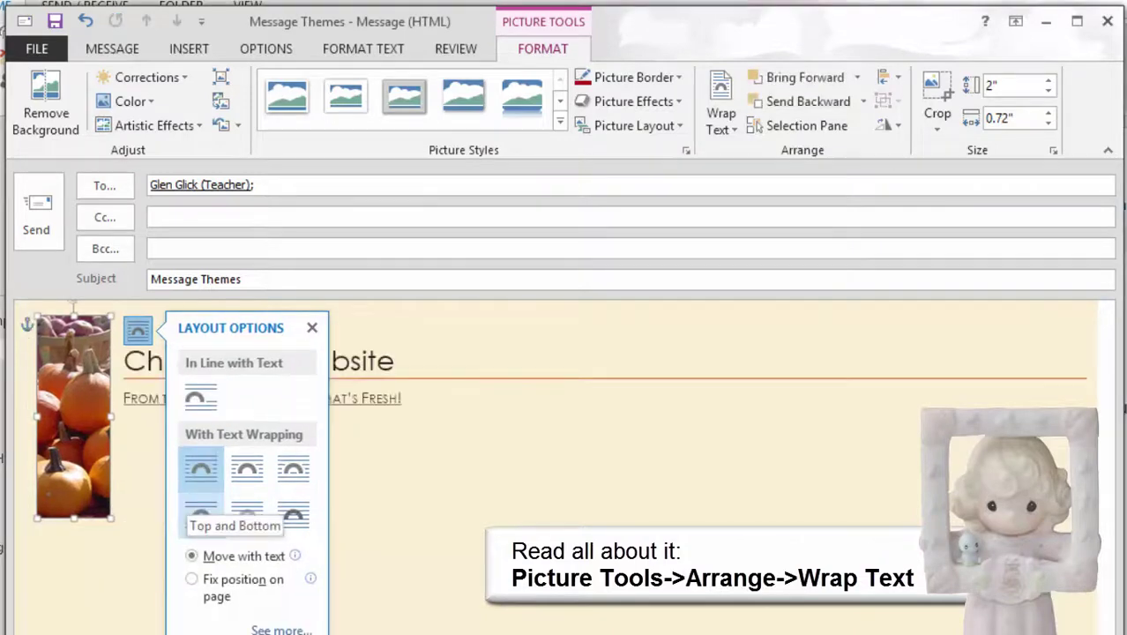
left_click(312, 327)
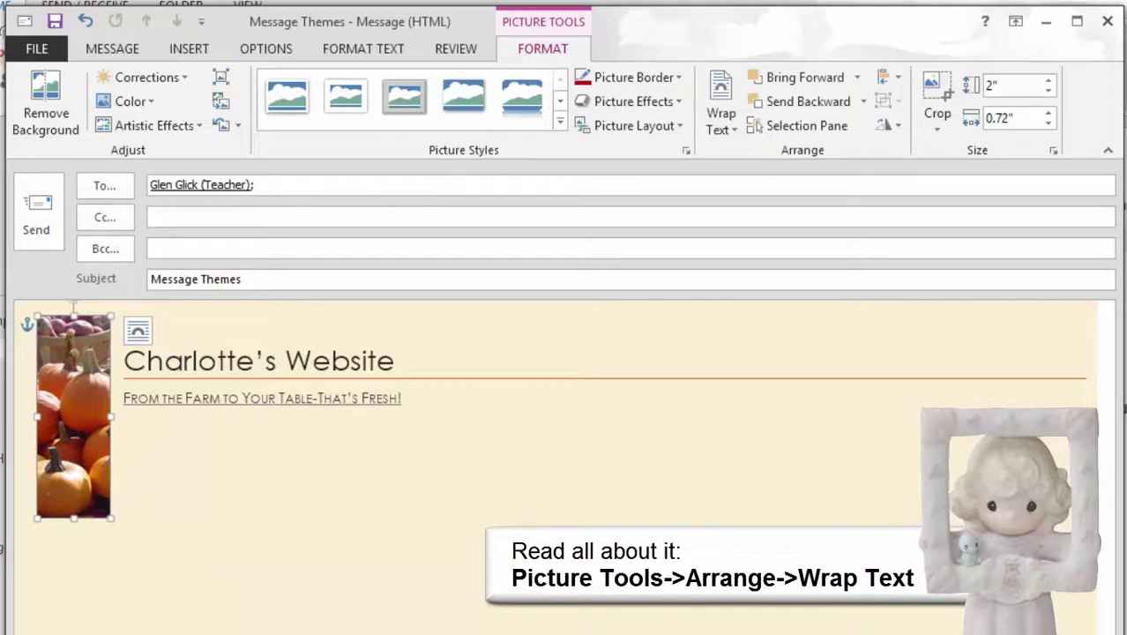
left_click(404, 399)
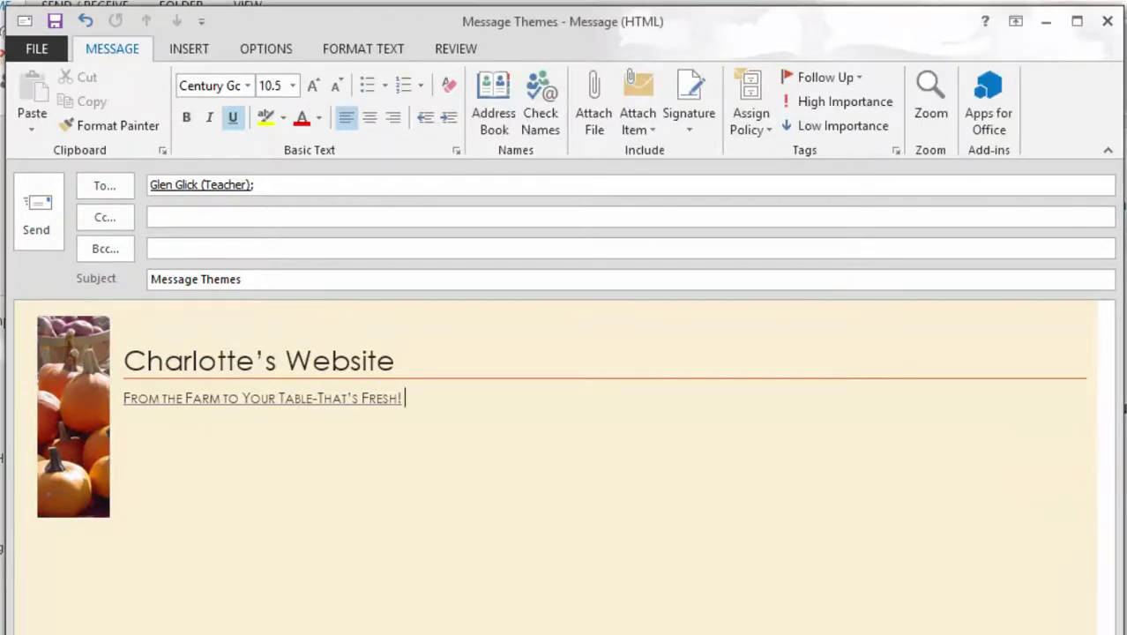
left_click(265, 49)
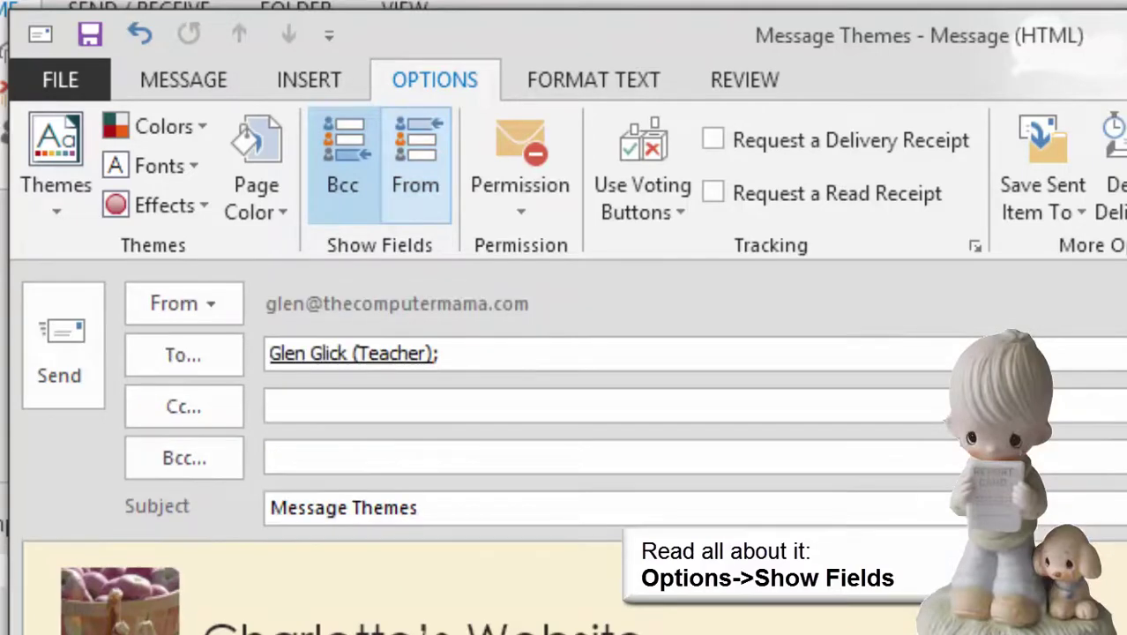
Toggle the Bcc field off and back on, then send the Message Themes email
left_click(343, 166)
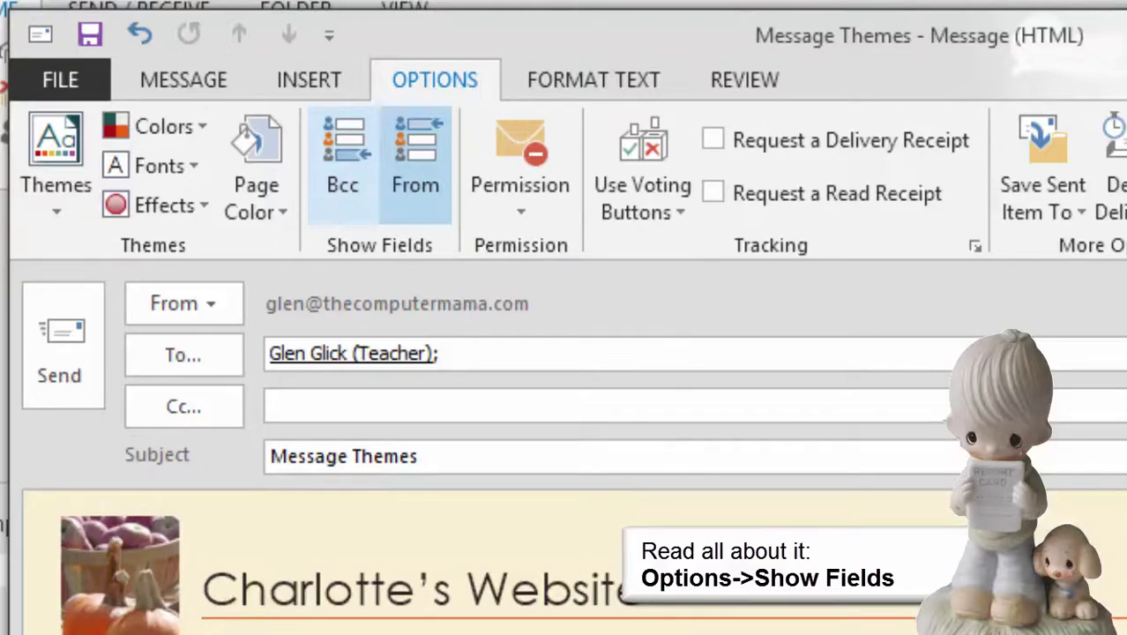
left_click(343, 165)
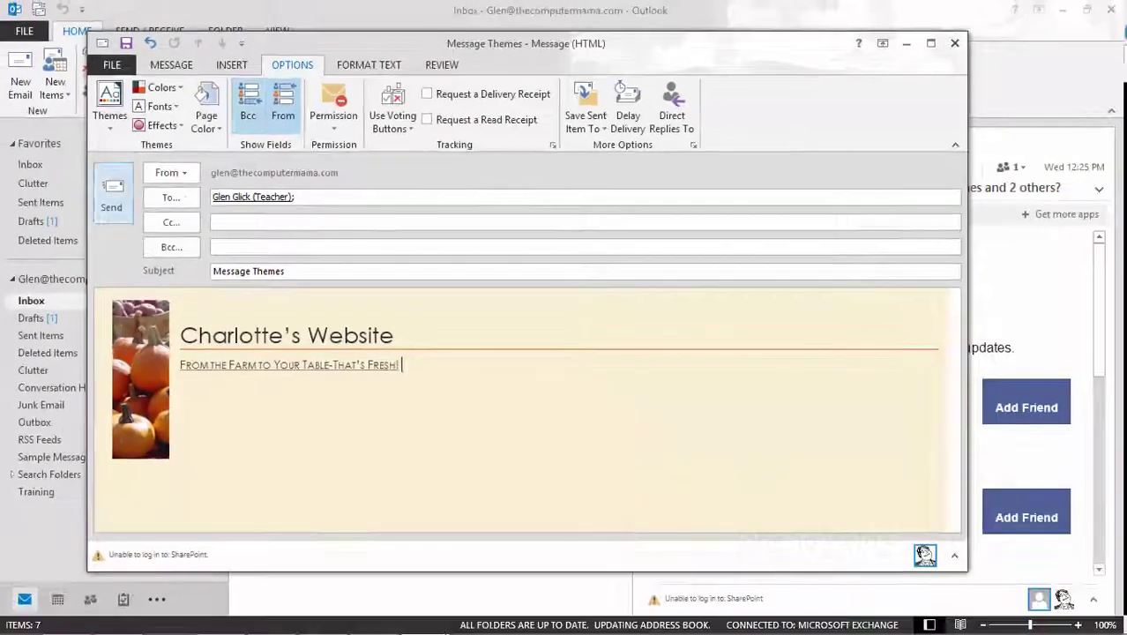
left_click(62, 345)
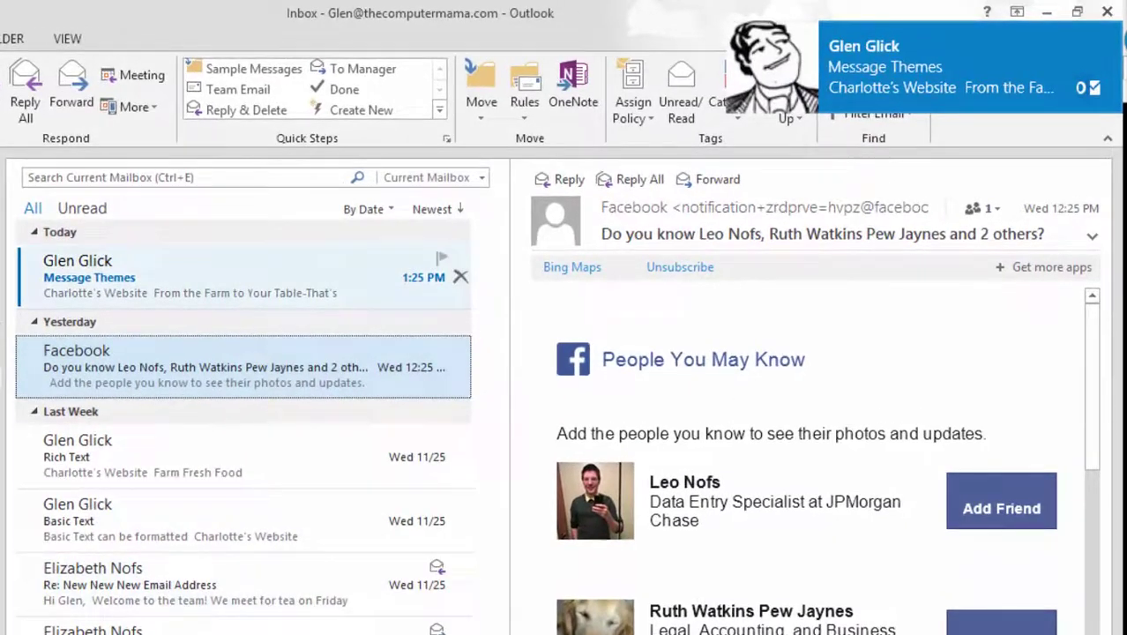
Start a new email to the teacher contact with the subject 'Tag, You're It!'
left_click(247, 276)
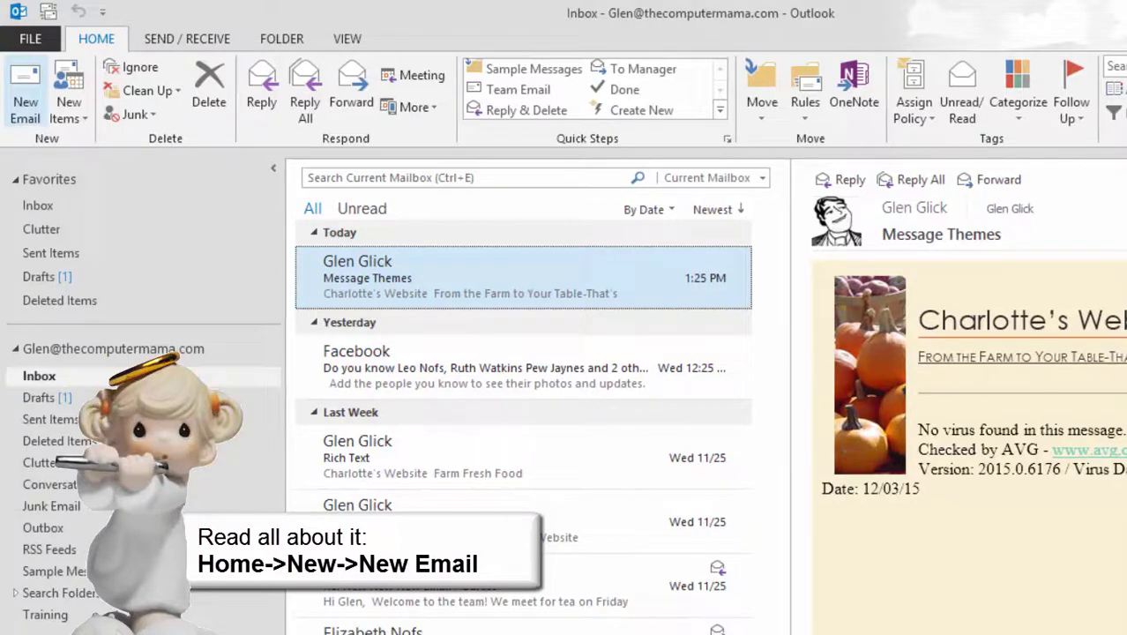
key("ctrl+n")
type("gle")
key("Return")
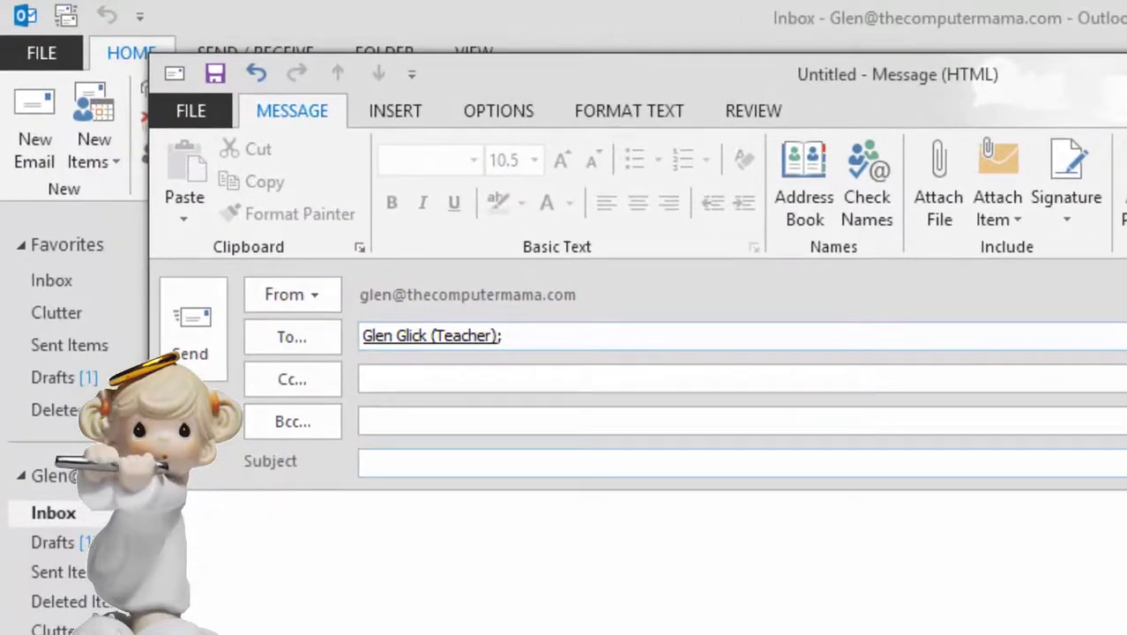
left_click(363, 462)
type("Tag, You're")
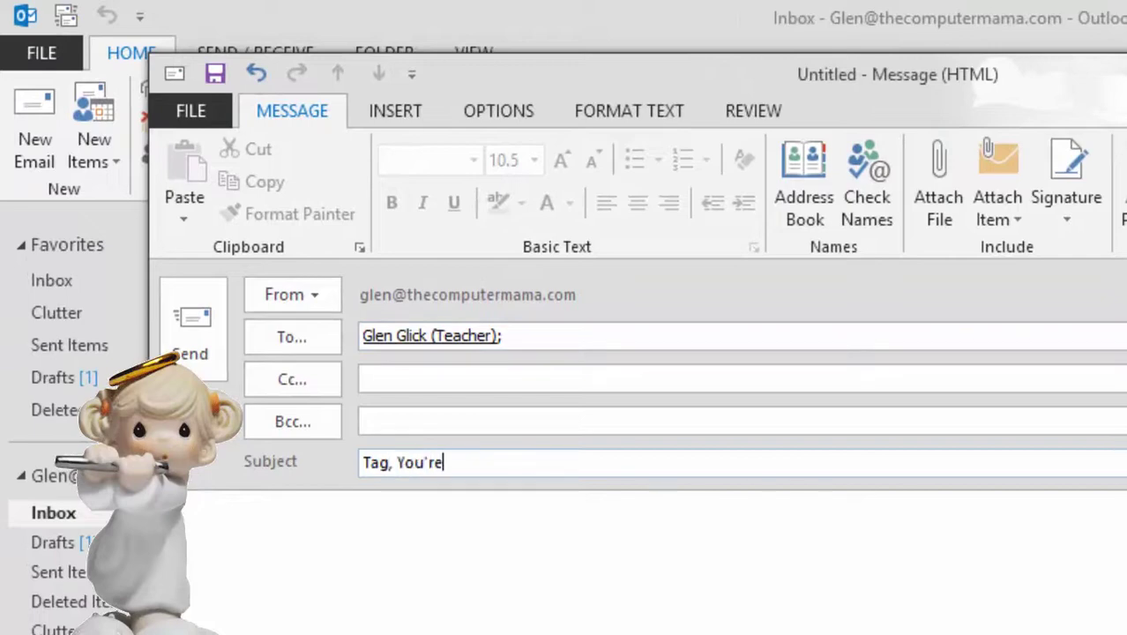
type(" It!")
Add the body 'This message is tagged for follow up', flag it for tomorrow, and send it
key("Tab")
type("This message is tagged for follow up")
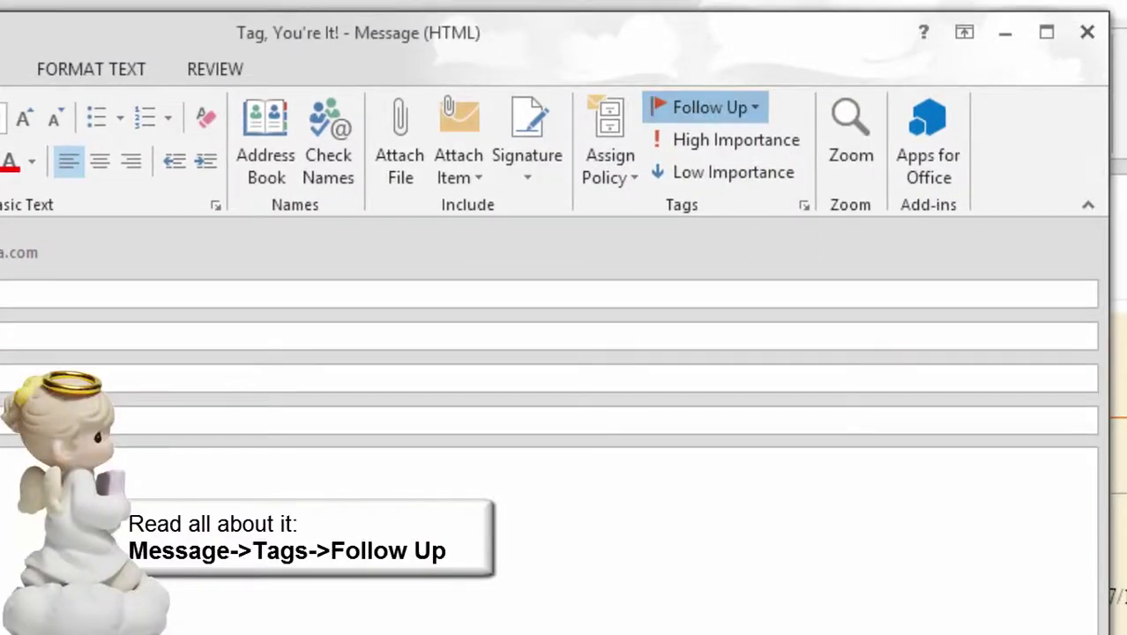
left_click(705, 106)
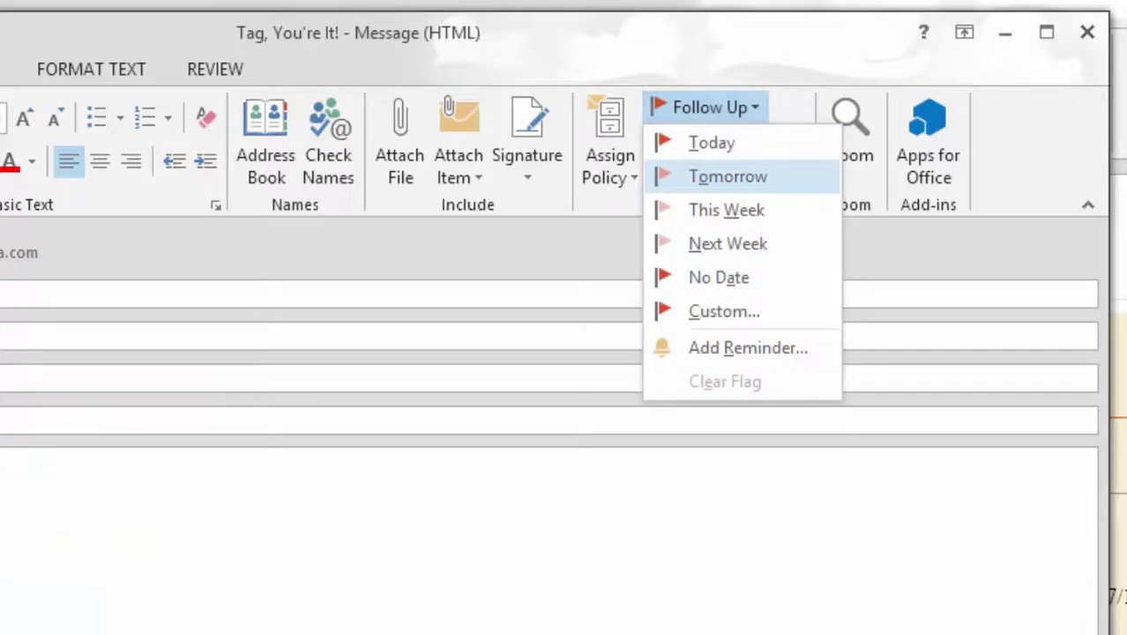
left_click(725, 176)
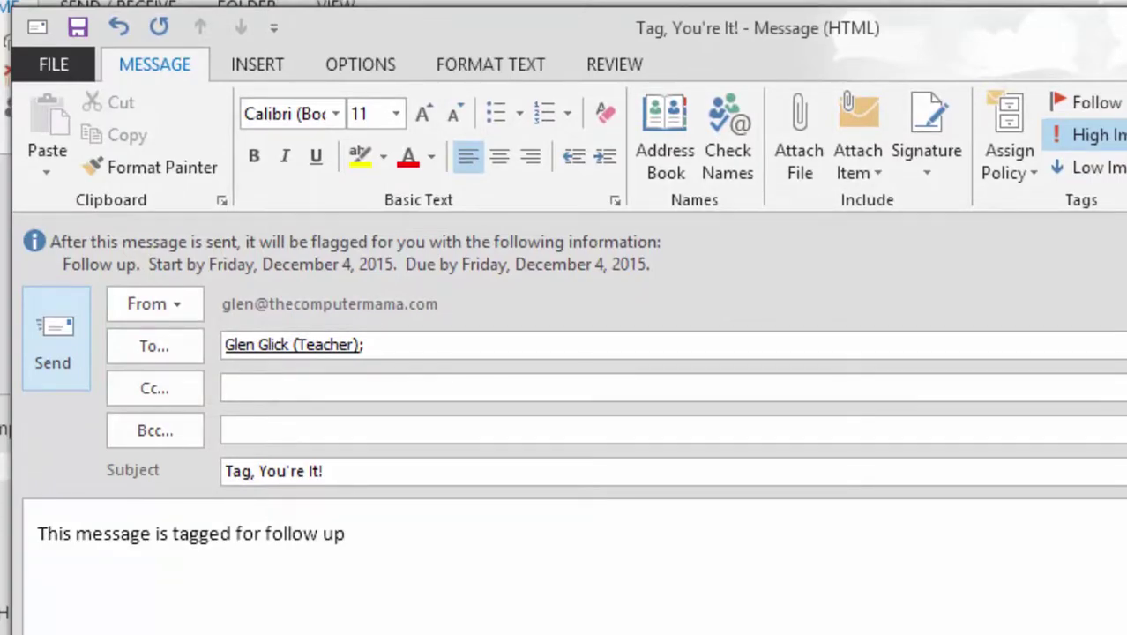
left_click(52, 339)
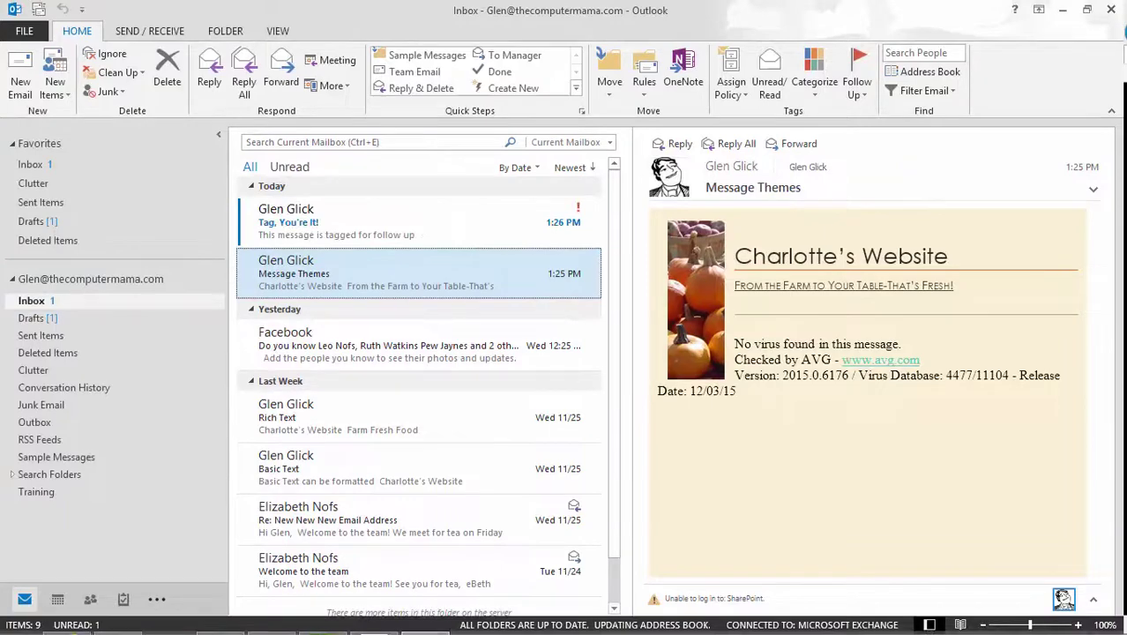
Flag 'Tag, You're It!' in the Inbox and Sent Items, then mark its follow-up complete
left_click(397, 221)
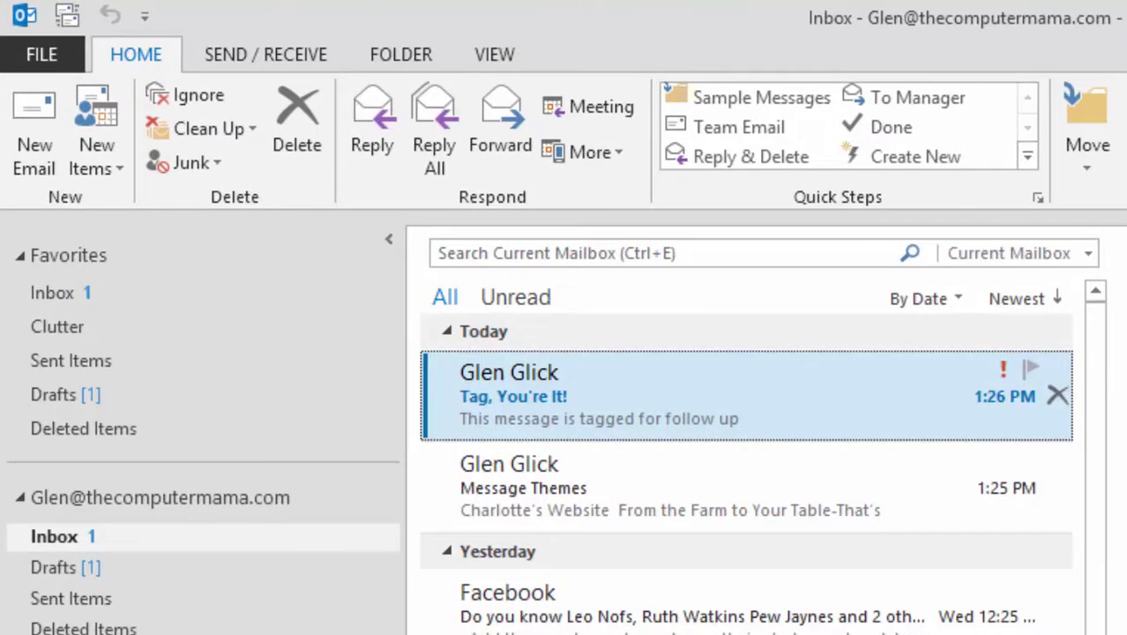
left_click(1030, 370)
left_click(72, 598)
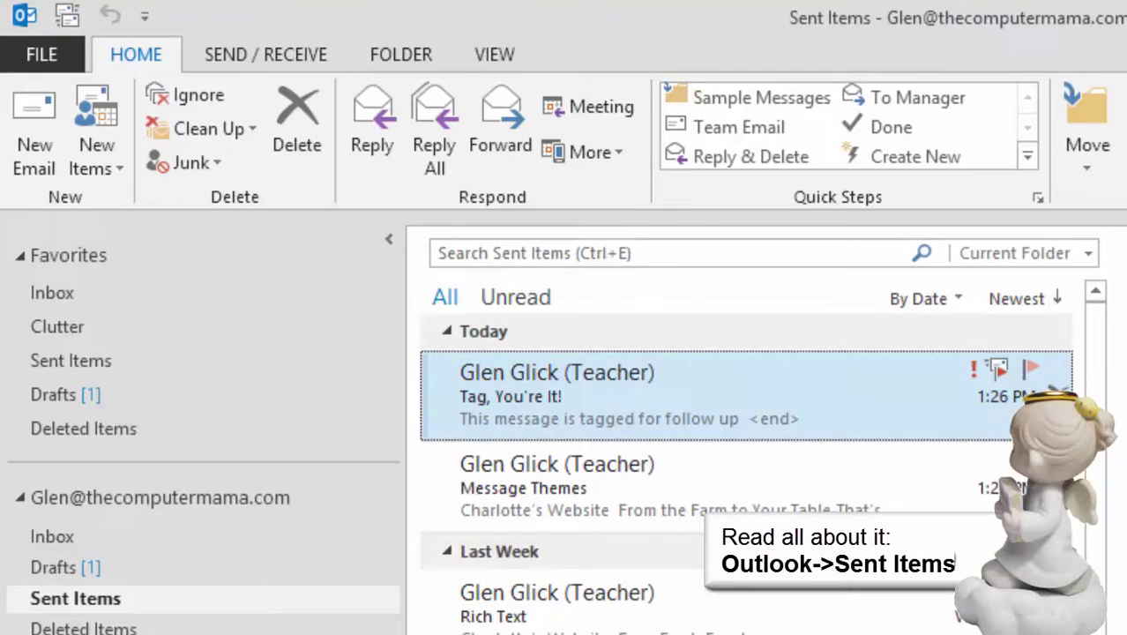
left_click(1029, 369)
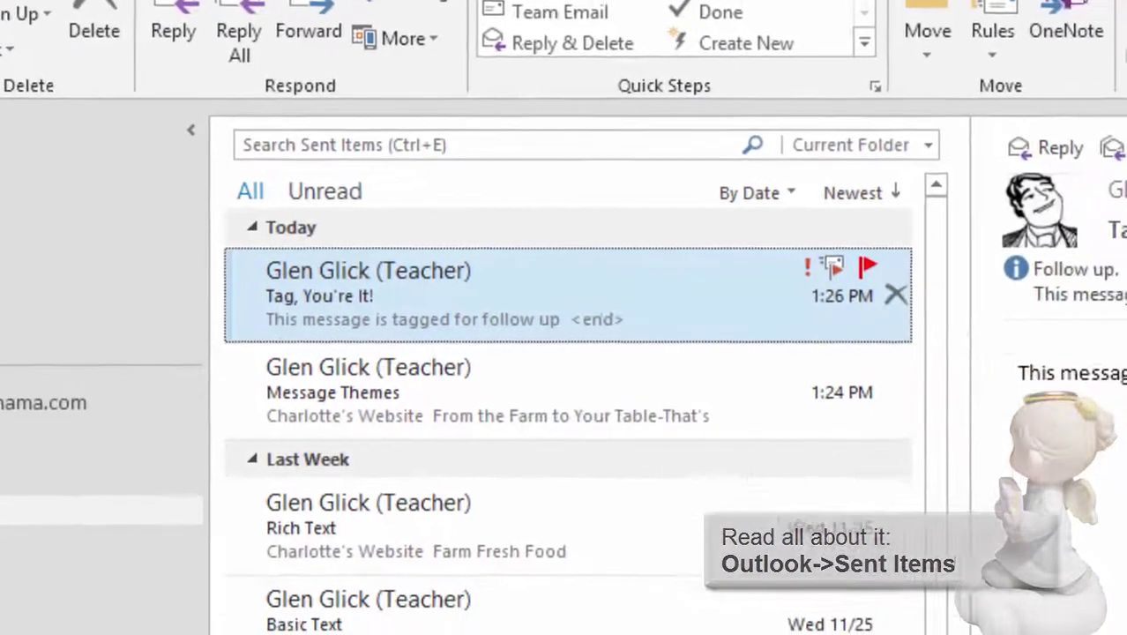
right_click(1030, 370)
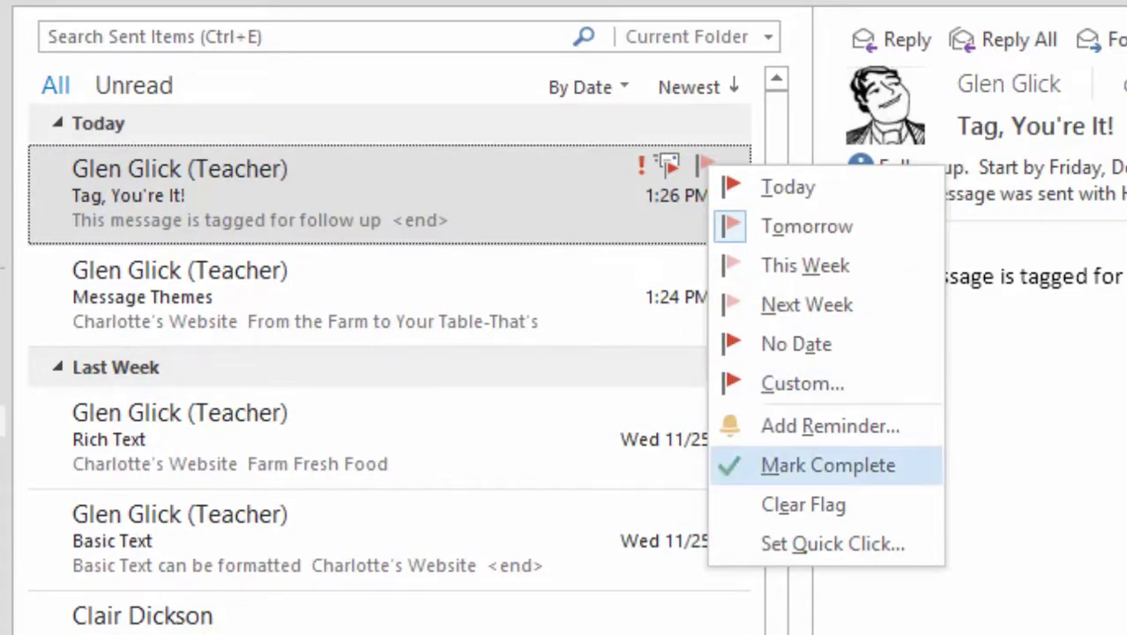
left_click(827, 464)
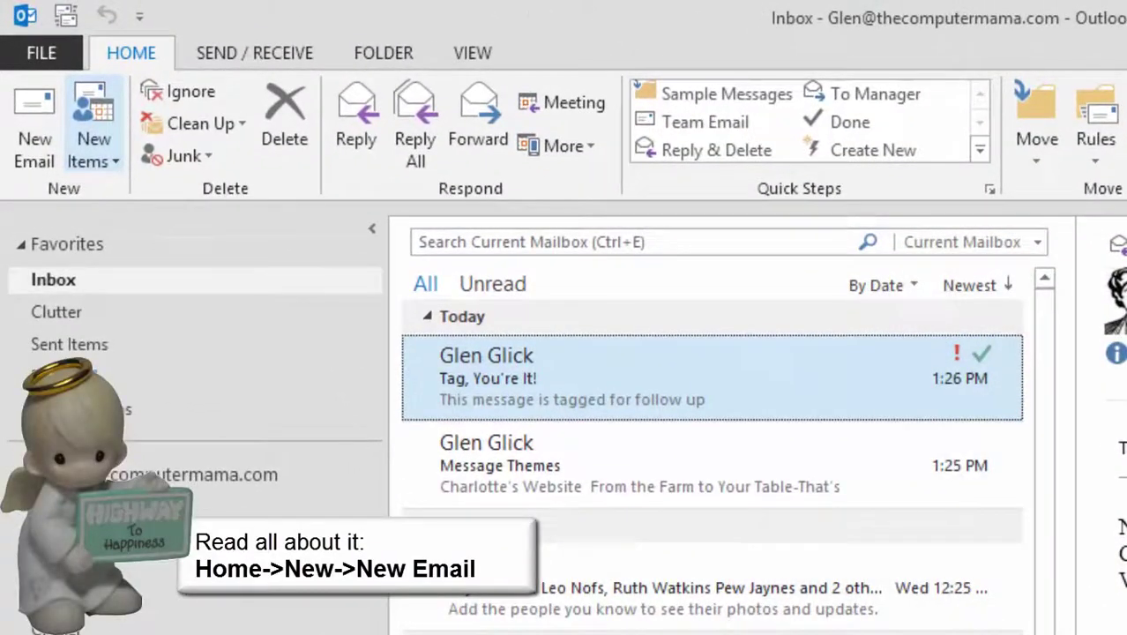
Write an email to the teacher contact titled 'Speedy Delivery' with body 'This is an example of the Delivery Receipt.'
left_click(34, 124)
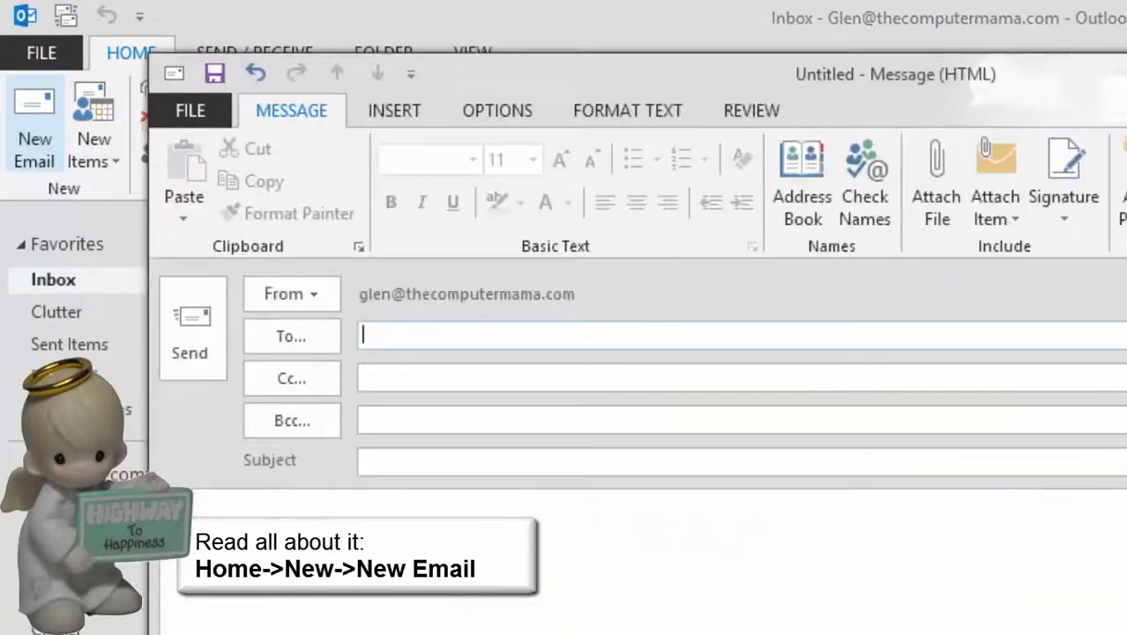
type("Glen")
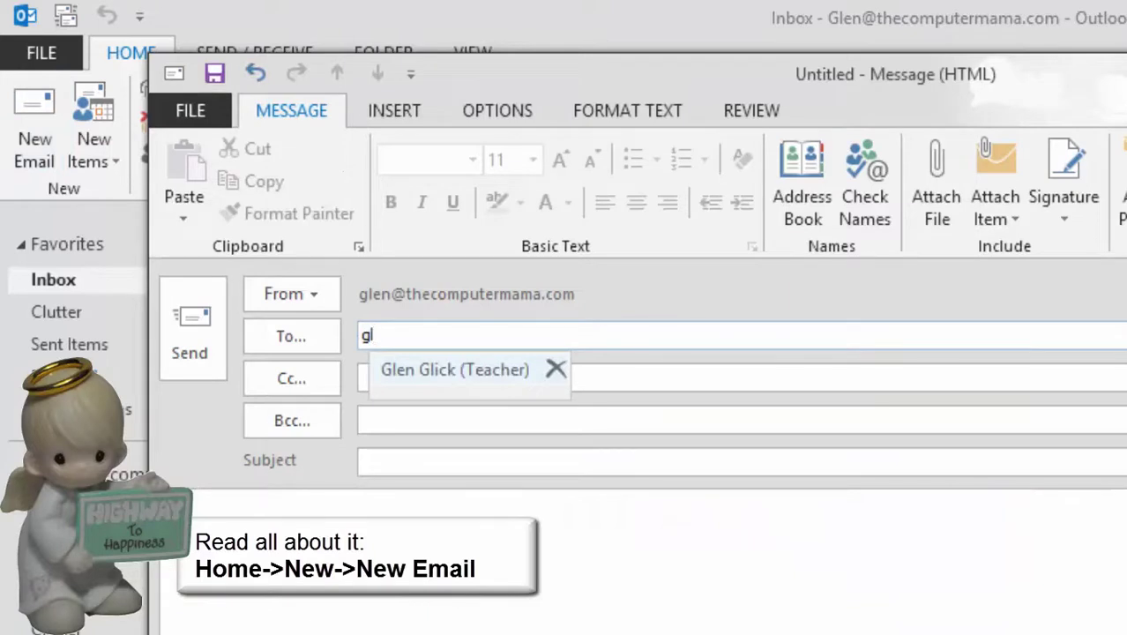
key("Return")
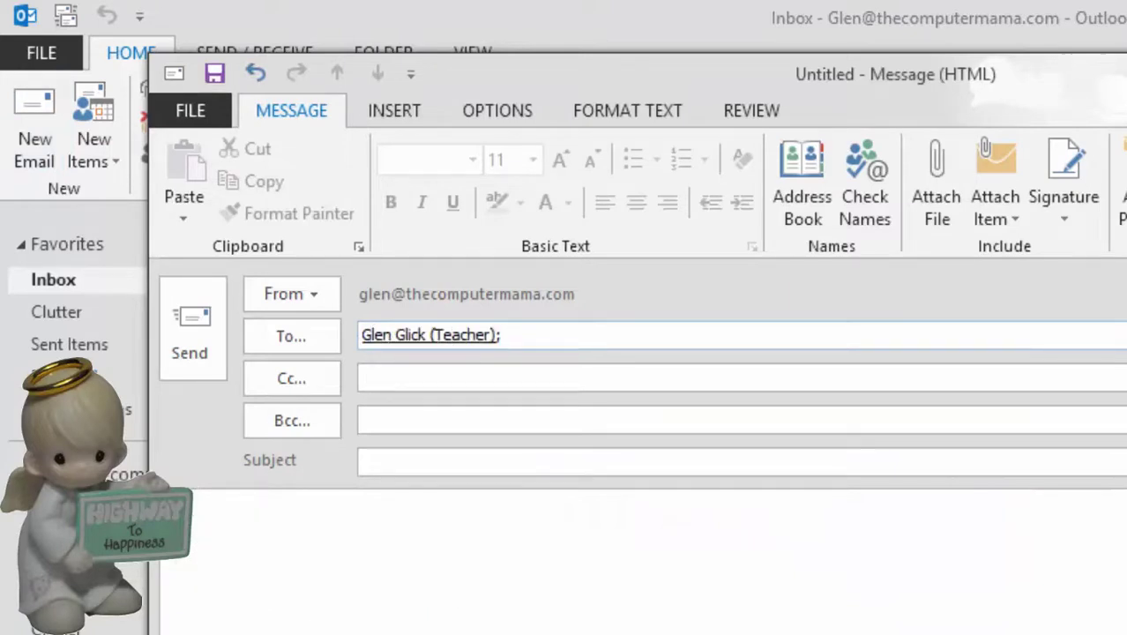
left_click(363, 461)
type("Spee")
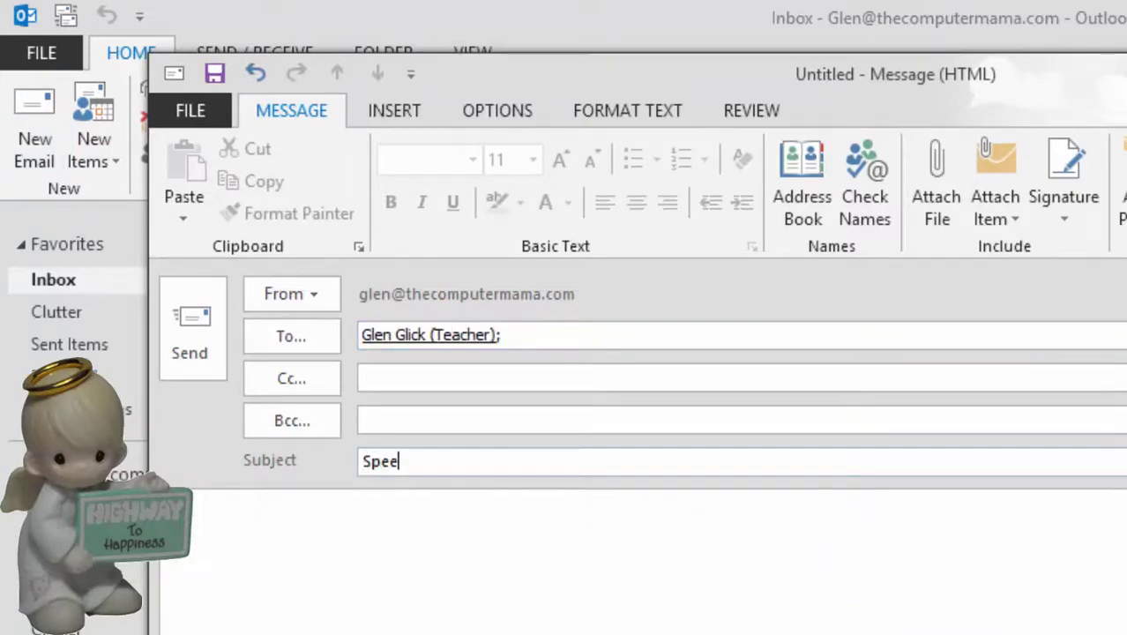
type("dy Delivery")
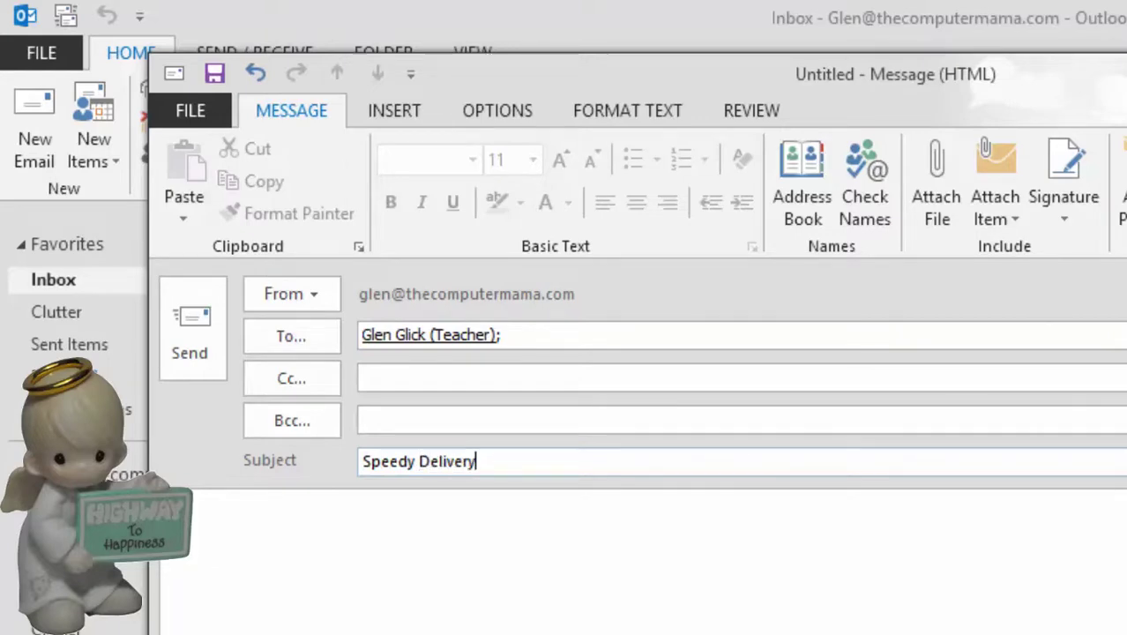
key("Tab")
type("This is an example of the Delivery Receipt.")
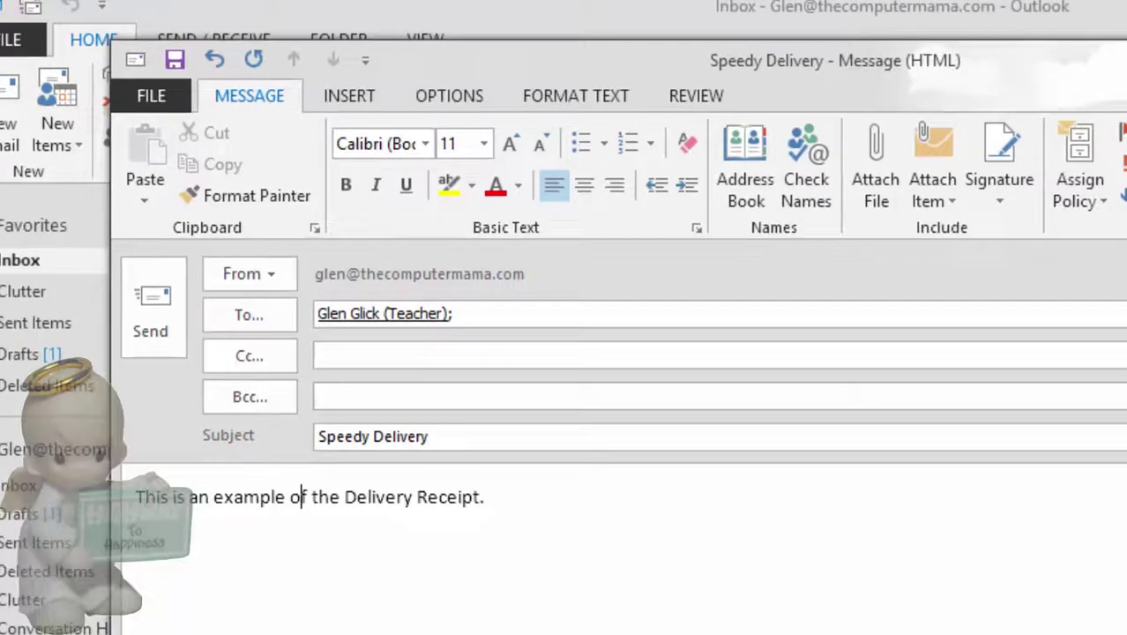
Request a delivery receipt, send the message, and open the arrived Speedy Delivery message
key("alt+p")
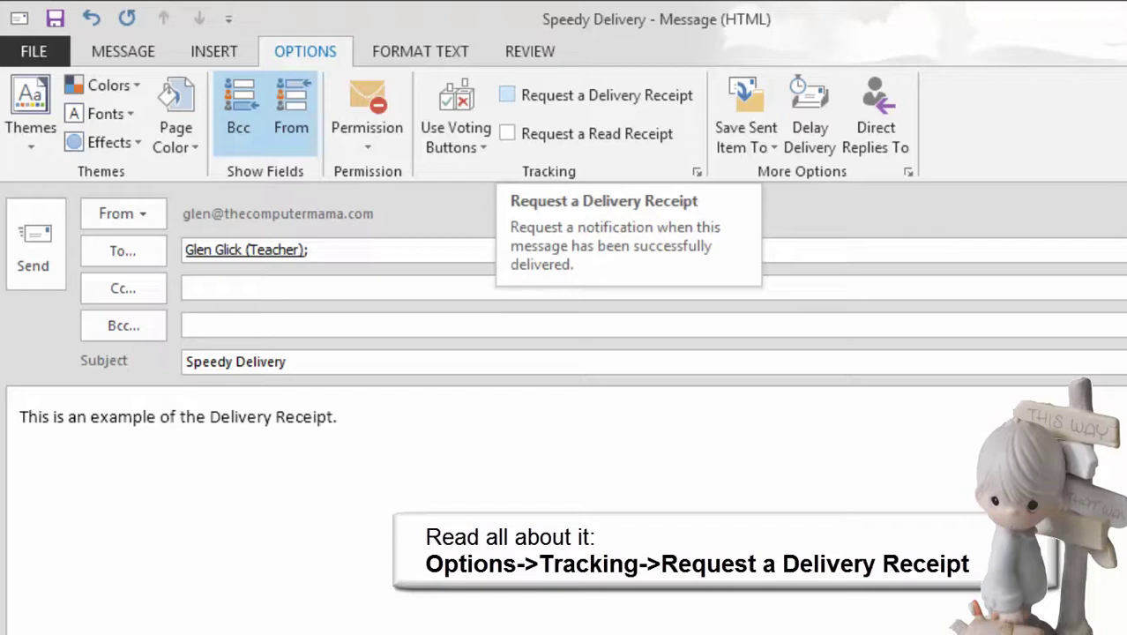
left_click(507, 95)
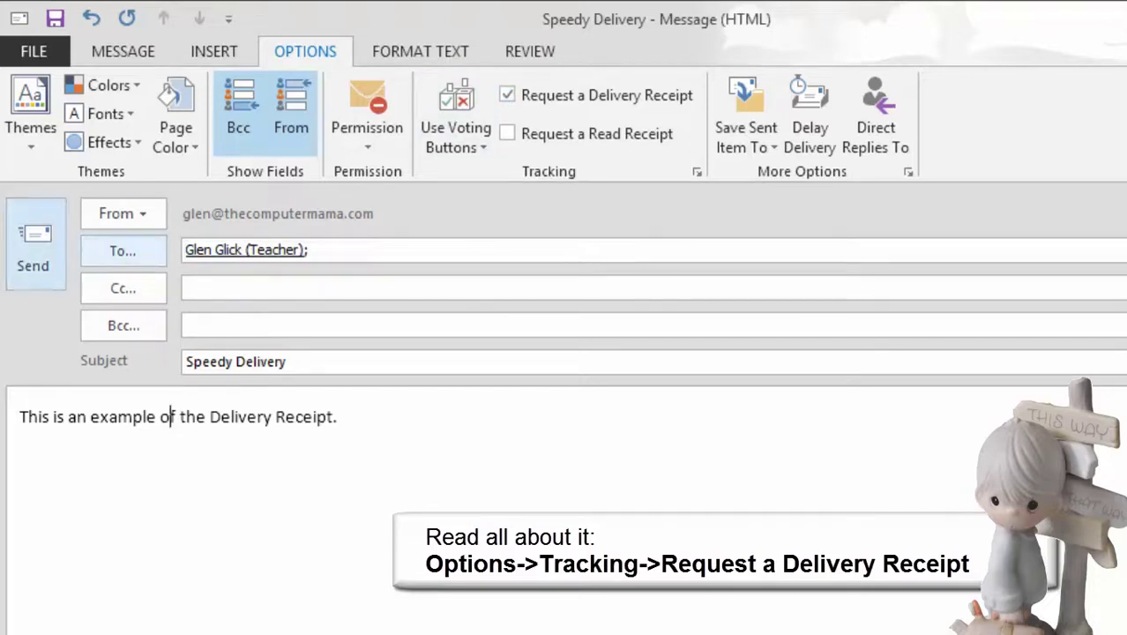
left_click(33, 247)
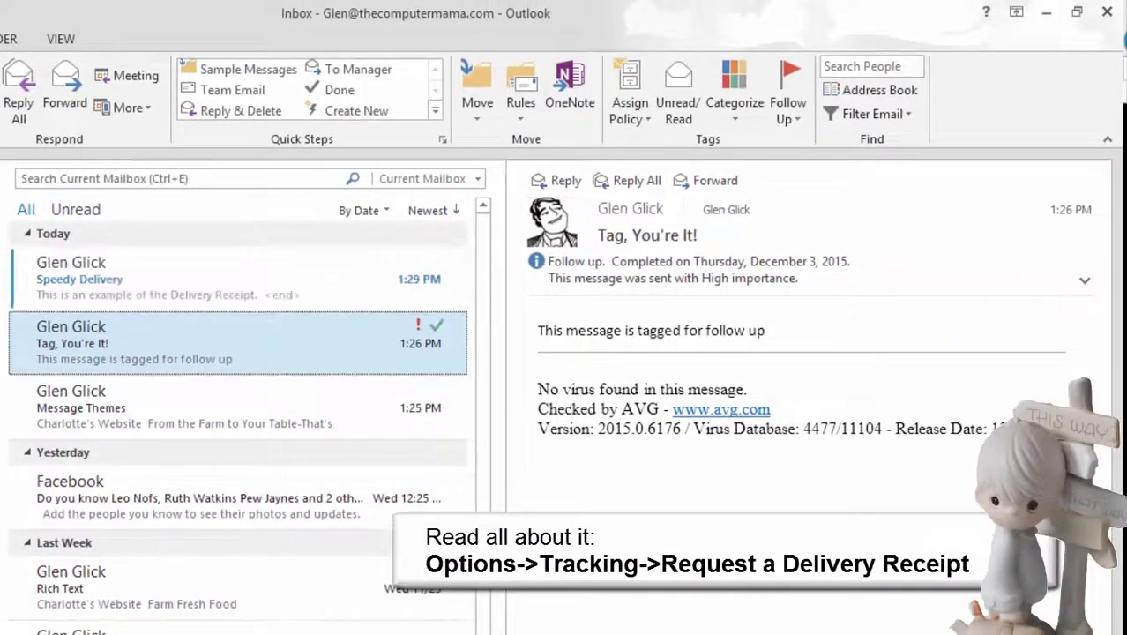
left_click(238, 279)
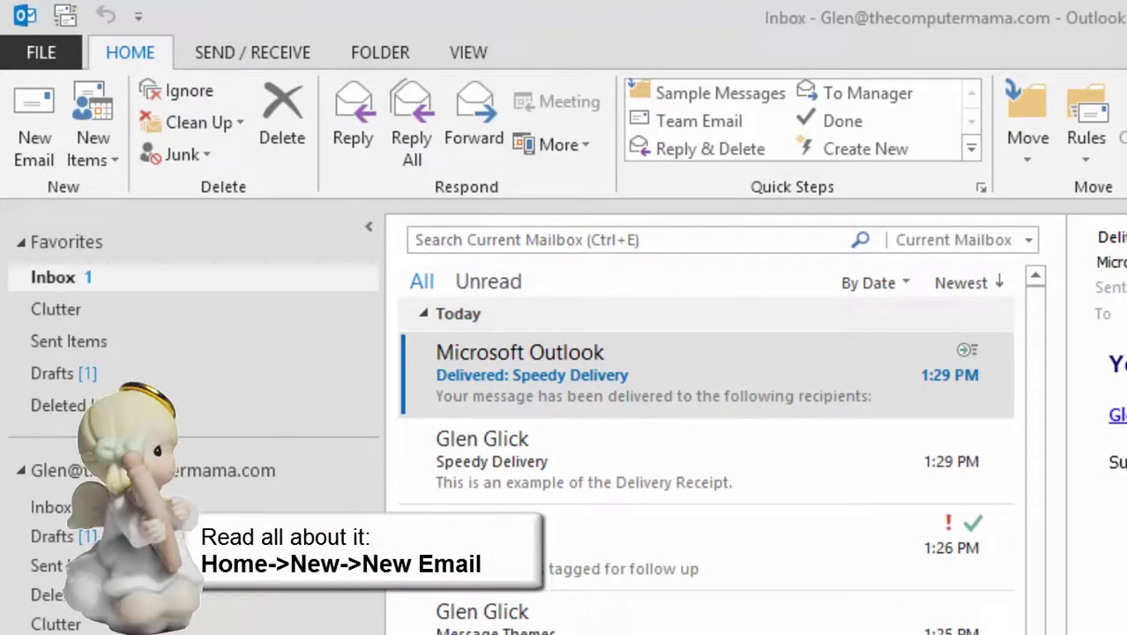
Send a 'Read All About It' email requesting a read receipt, then open it in the Inbox
left_click(34, 123)
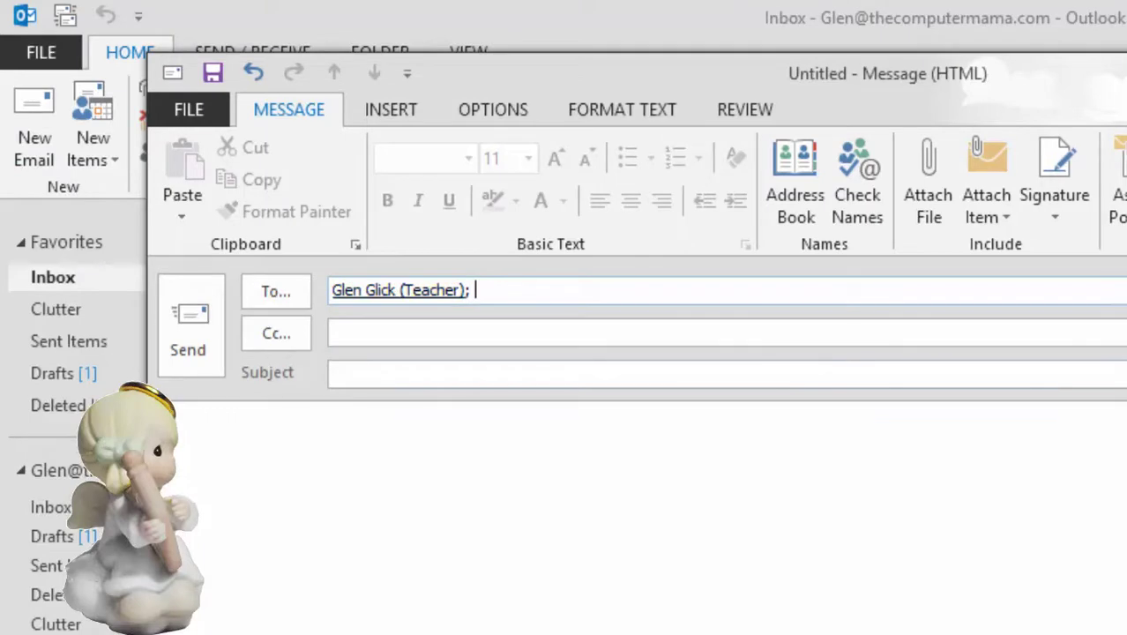
left_click(332, 373)
type("Read All About It")
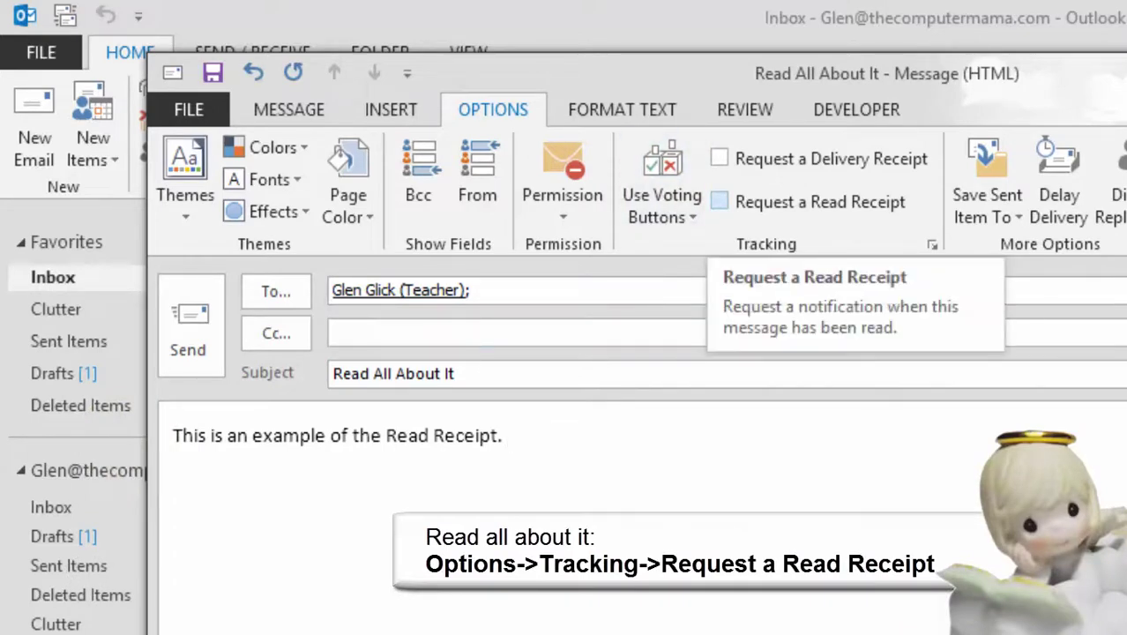
left_click(720, 201)
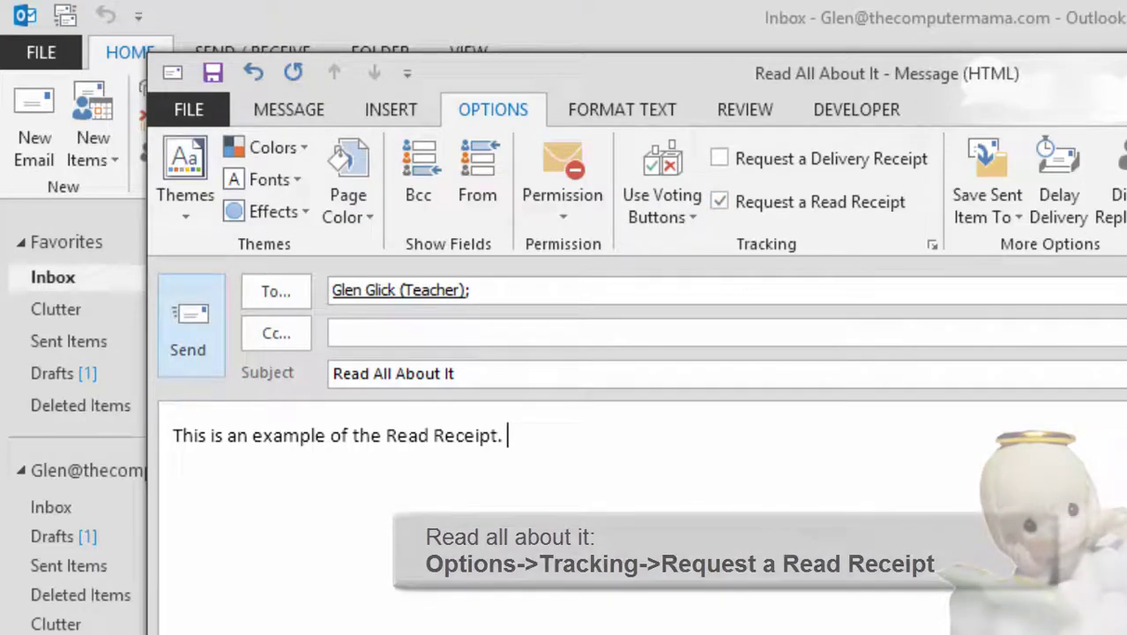
left_click(188, 326)
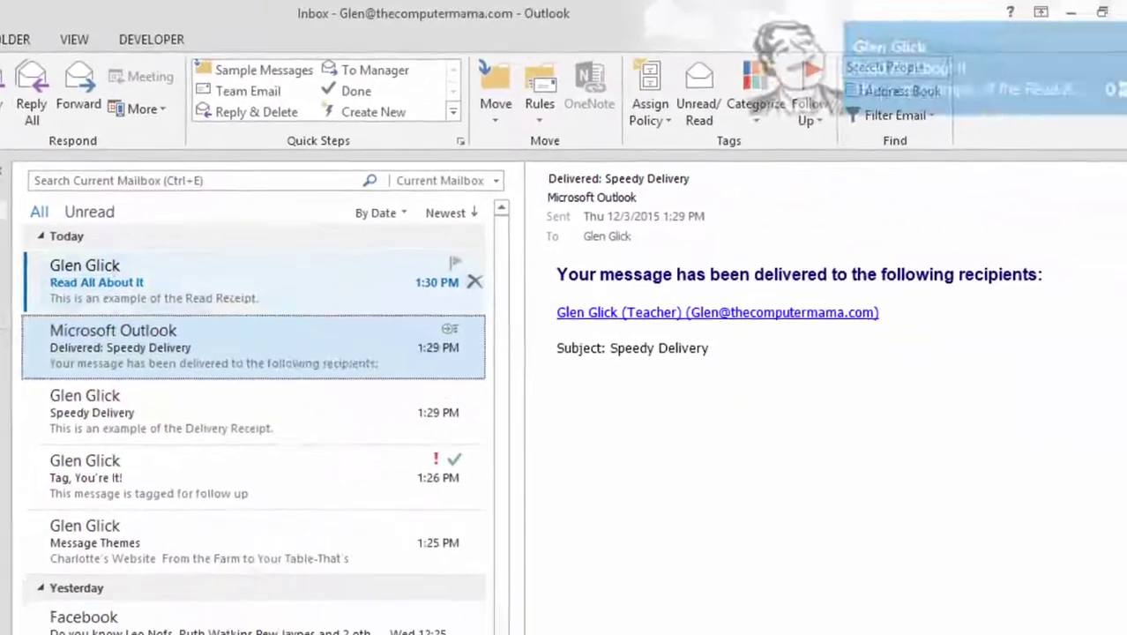
left_click(617, 375)
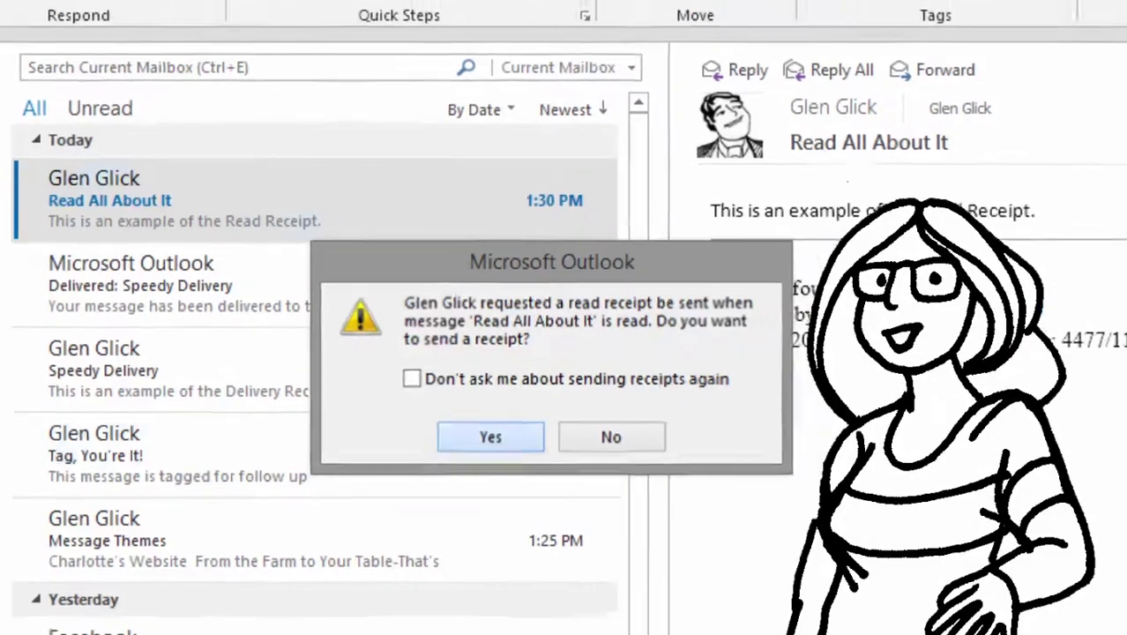
Agree to send the read receipt and select the returned 'Read: Read All About It' notice
key("Return")
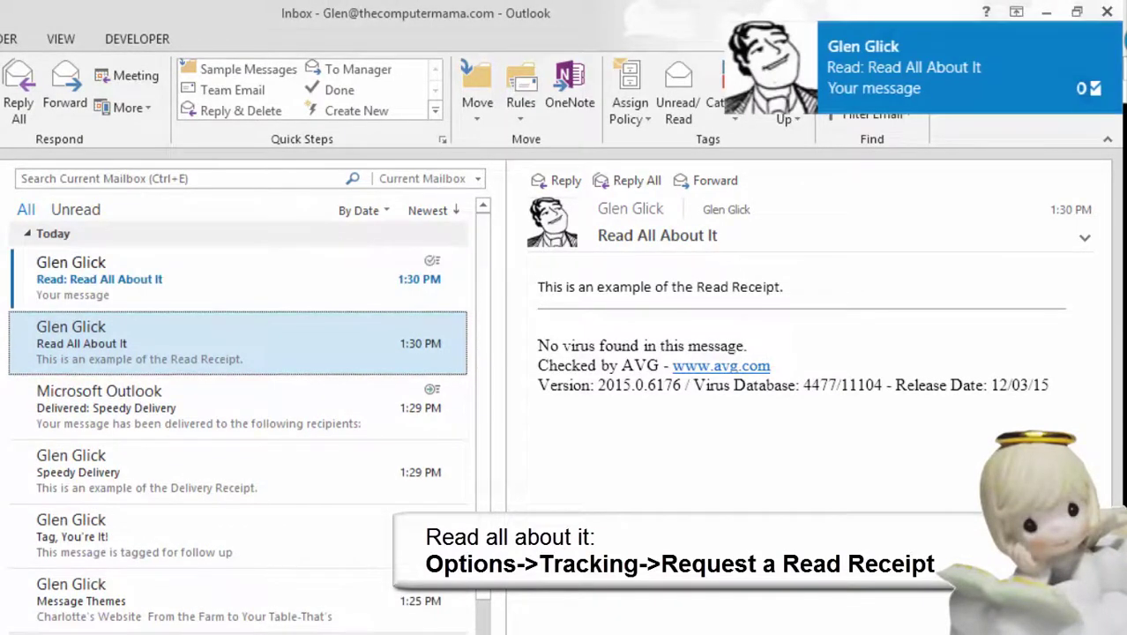
left_click(176, 279)
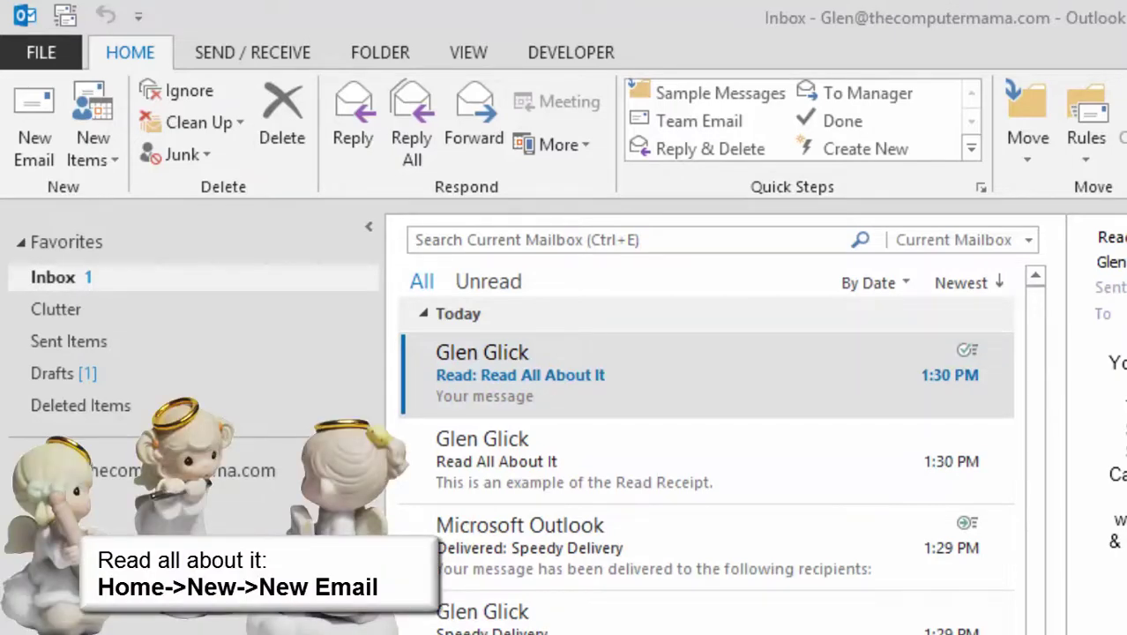
Address a new email to two recipients plus one Cc contact, subject 'Do You Have Time For Lunch?'
key("ctrl+n")
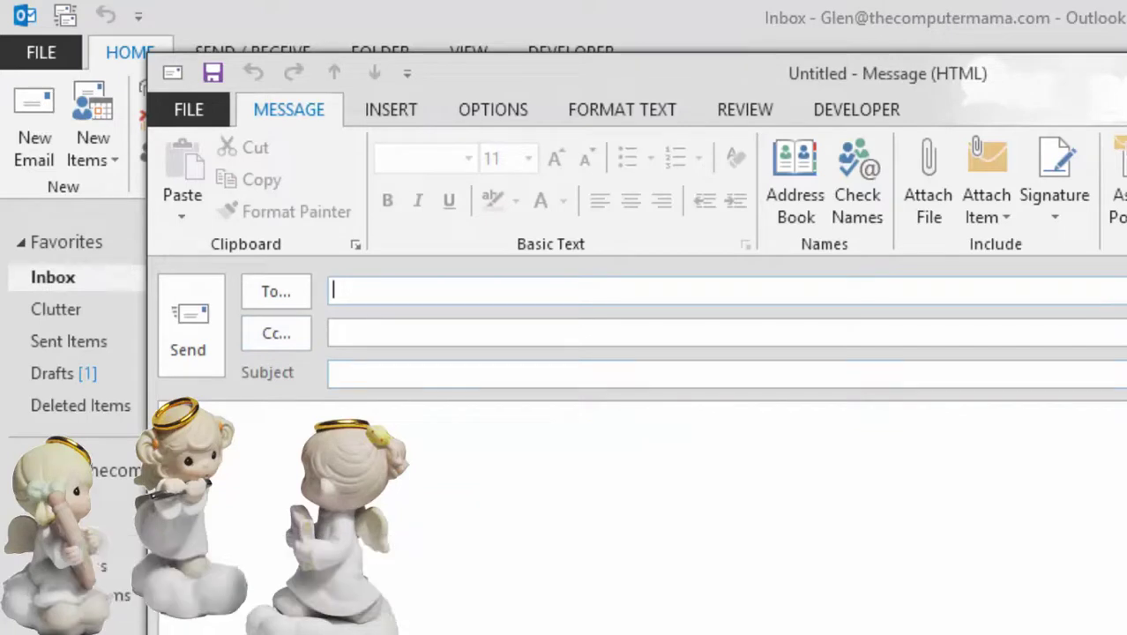
type("gl")
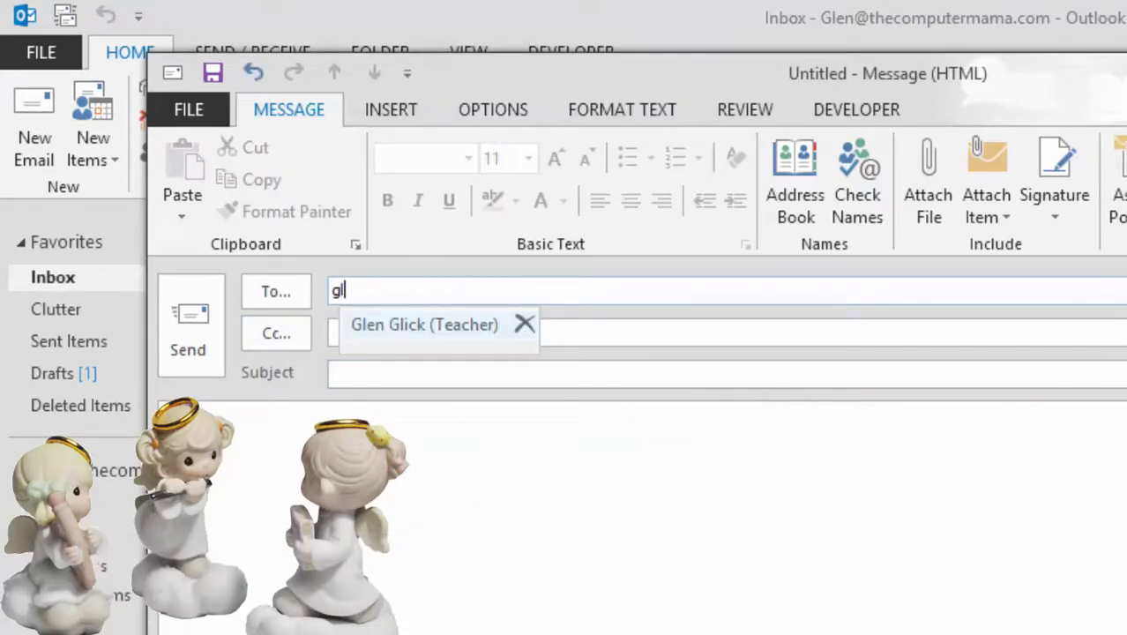
key("Return")
type("el")
key("Return")
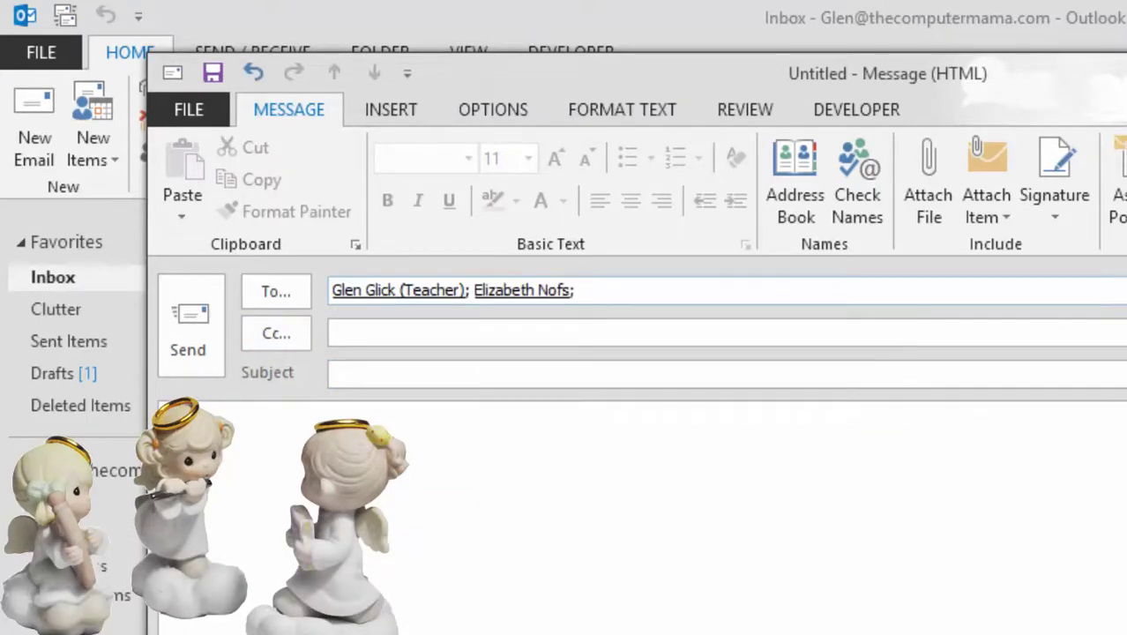
key("Tab")
type("cl")
key("Return")
key("Tab")
type("Do Y")
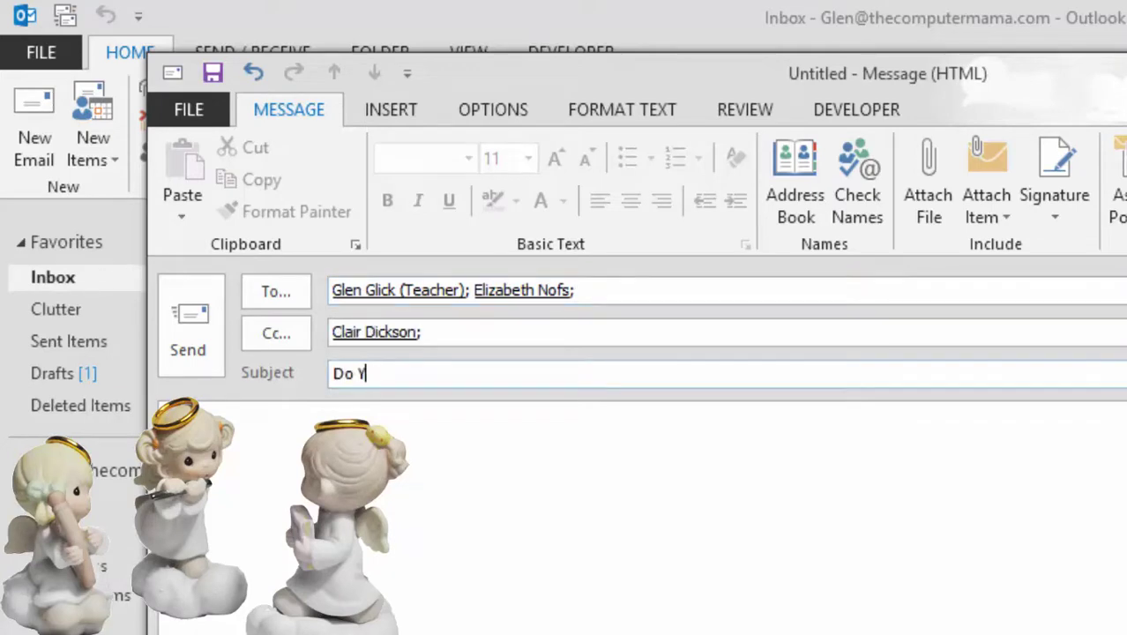
type("ou Have Time ")
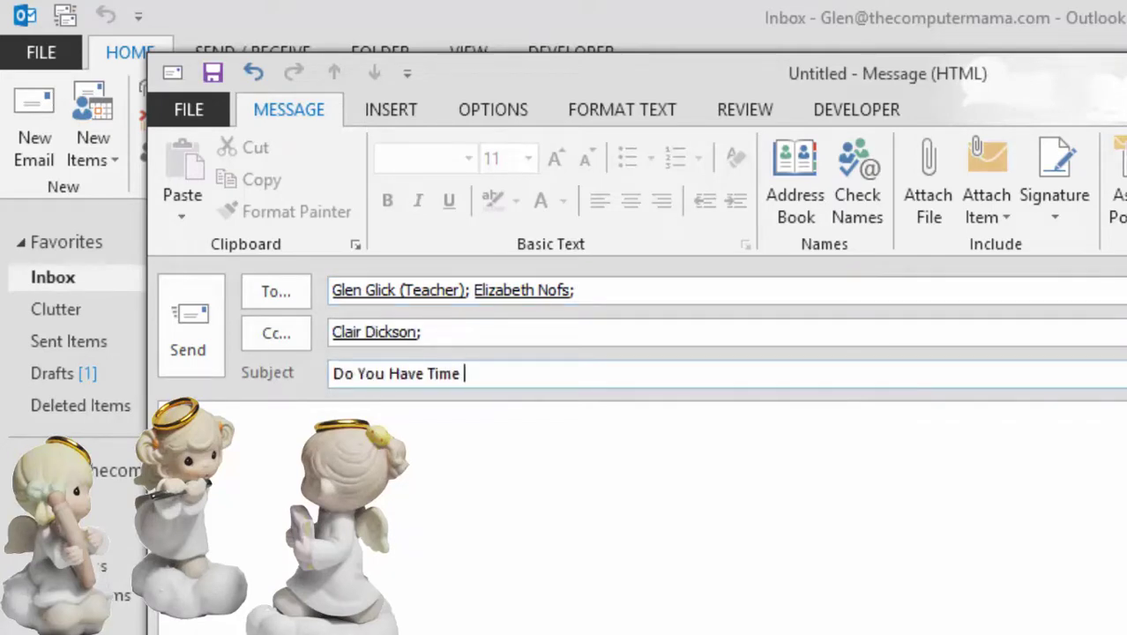
type("For Lunch?")
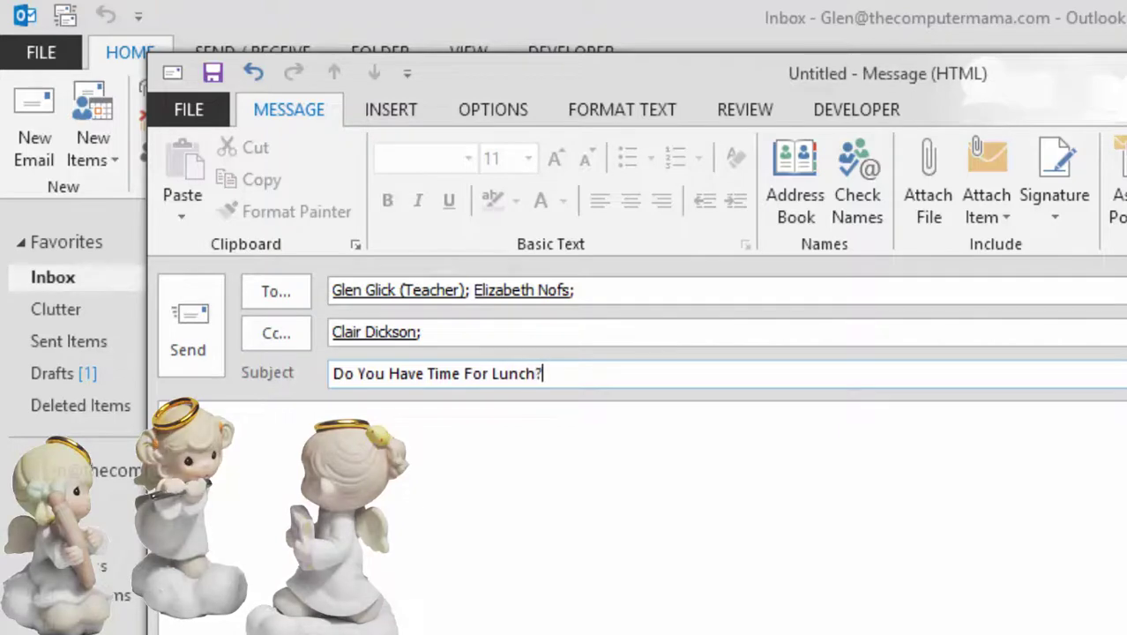
key("Tab")
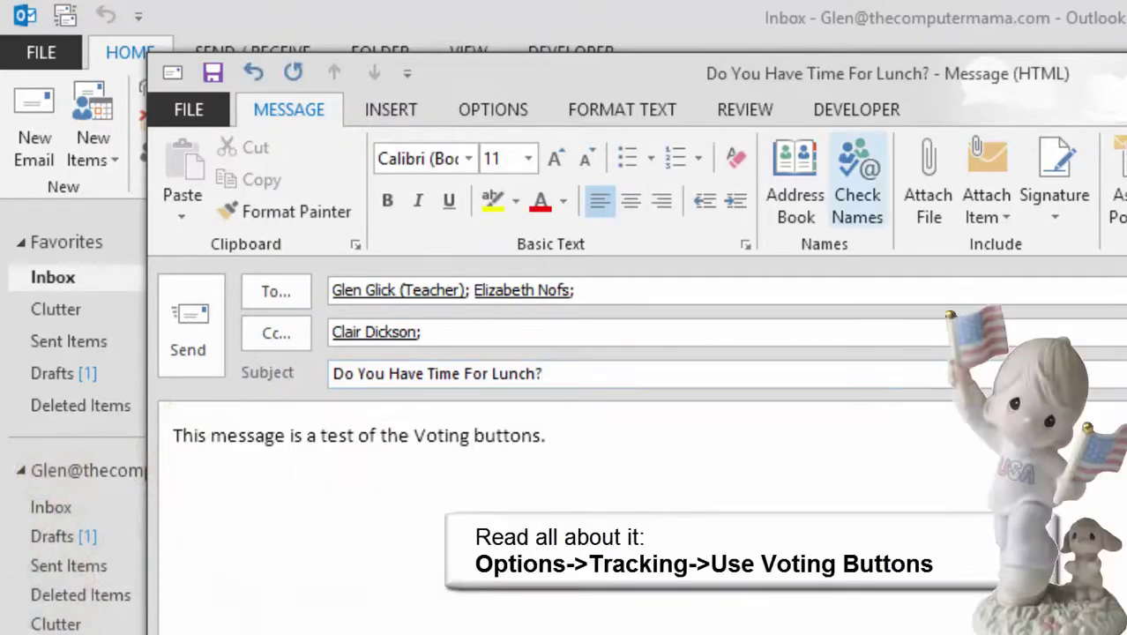
Add Yes;No;Maybe voting buttons to the message and send it
left_click(493, 110)
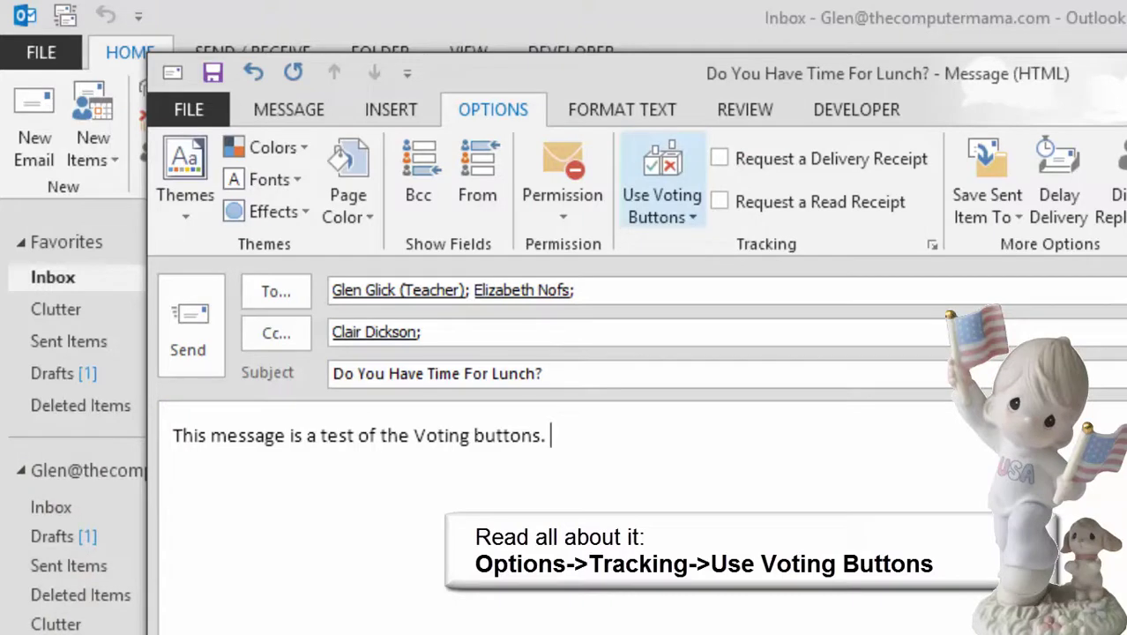
left_click(662, 196)
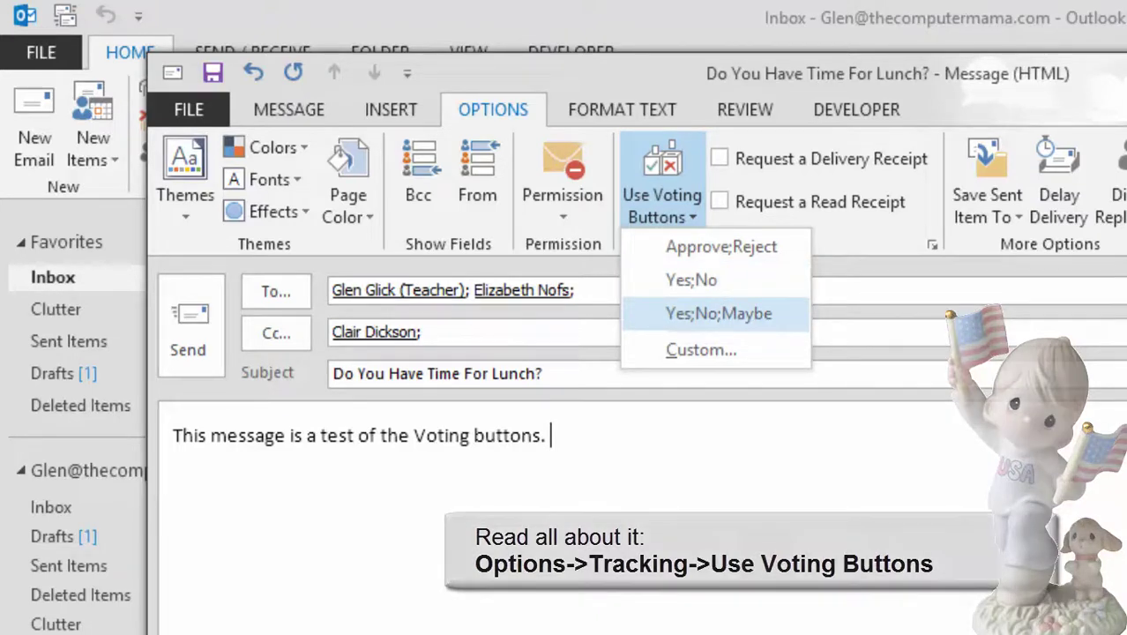
key("Return")
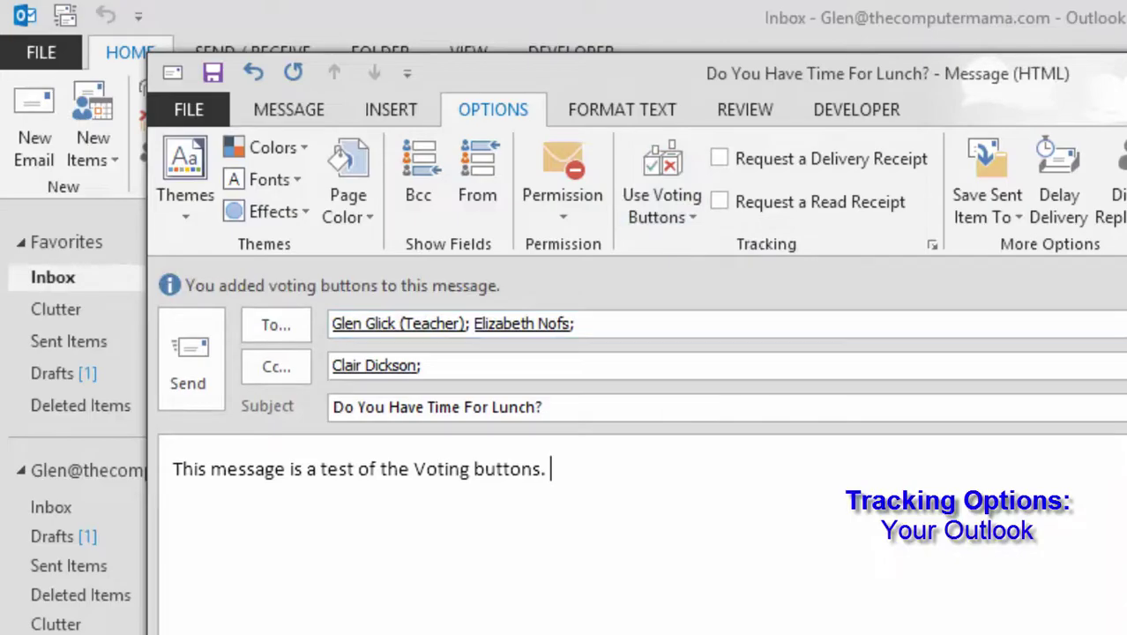
left_click(188, 357)
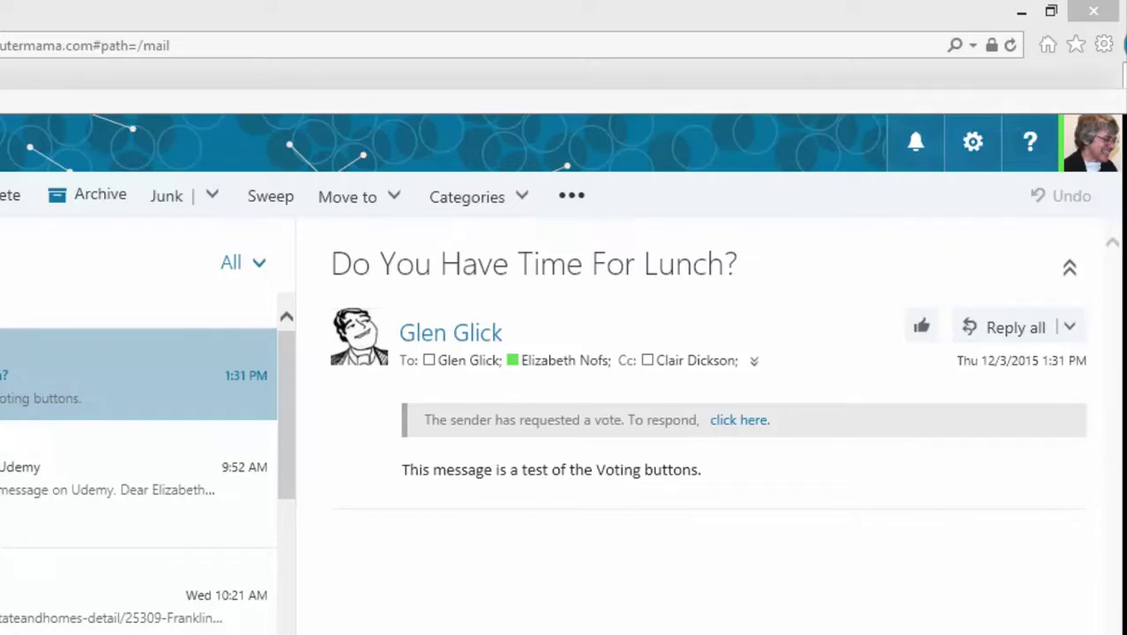
Vote Yes on the Do You Have Time For Lunch? message and confirm the response
left_click(760, 420)
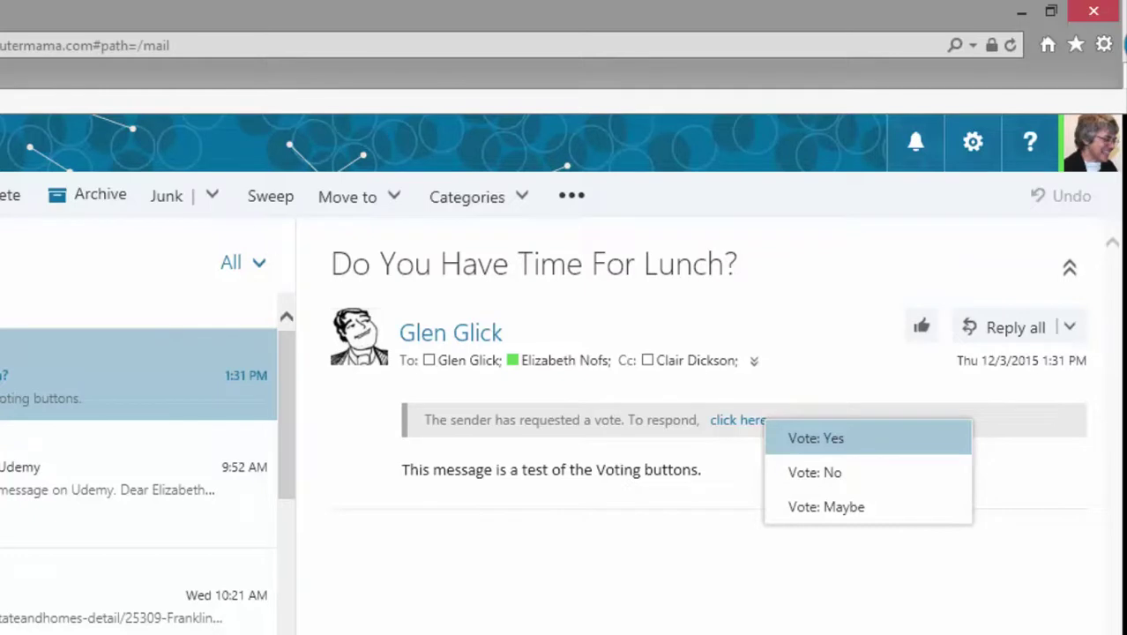
left_click(815, 438)
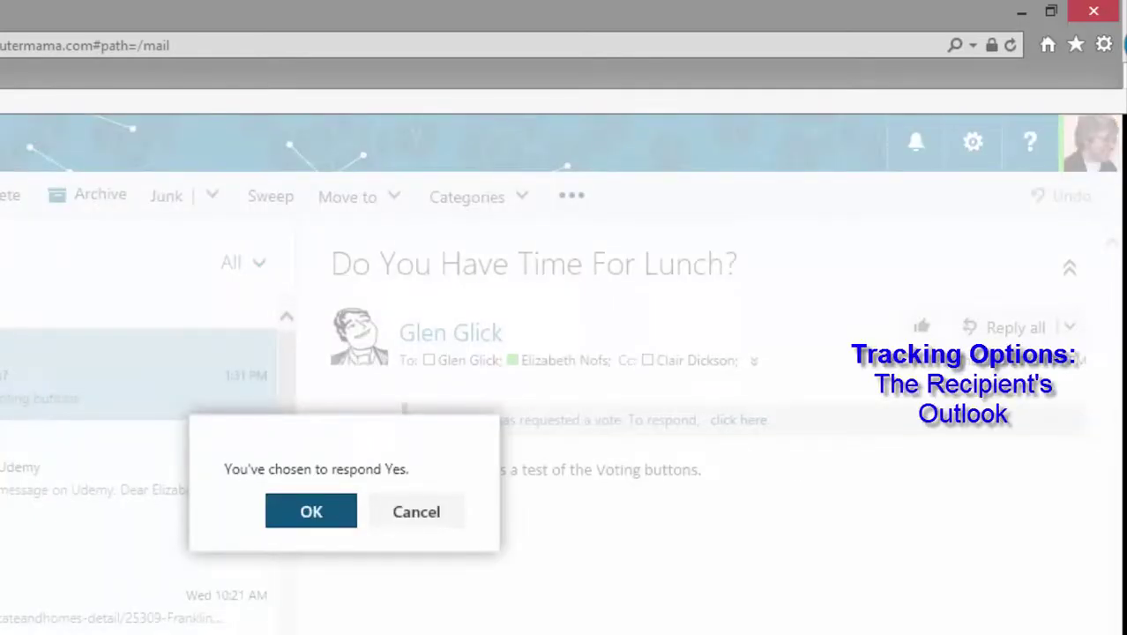
key("Return")
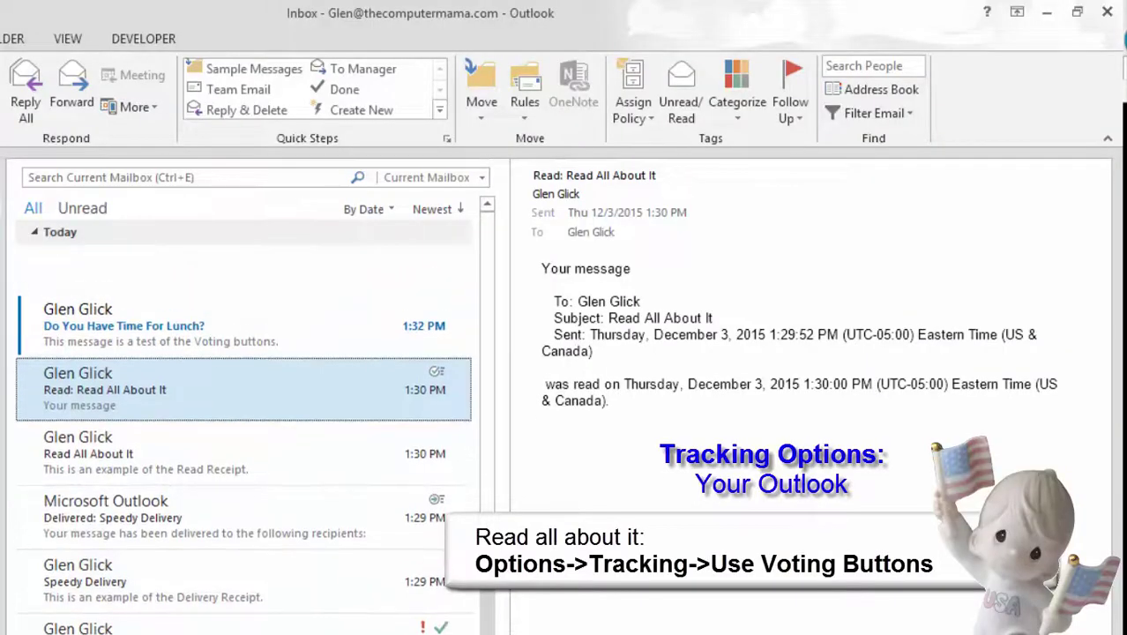
left_click(132, 269)
left_click(244, 278)
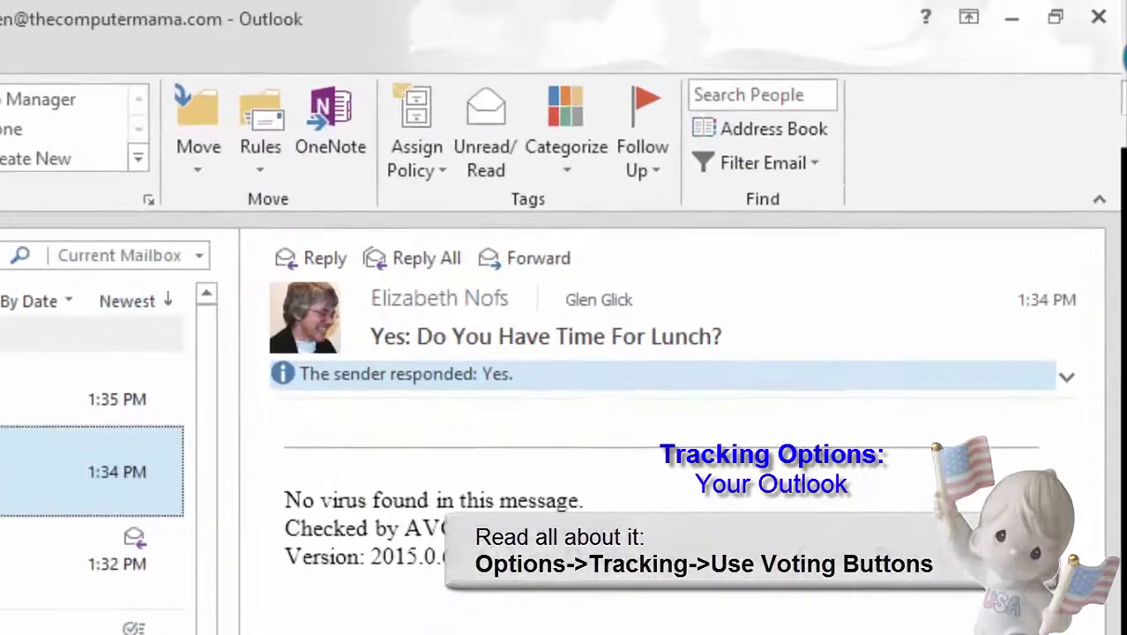
left_click(705, 264)
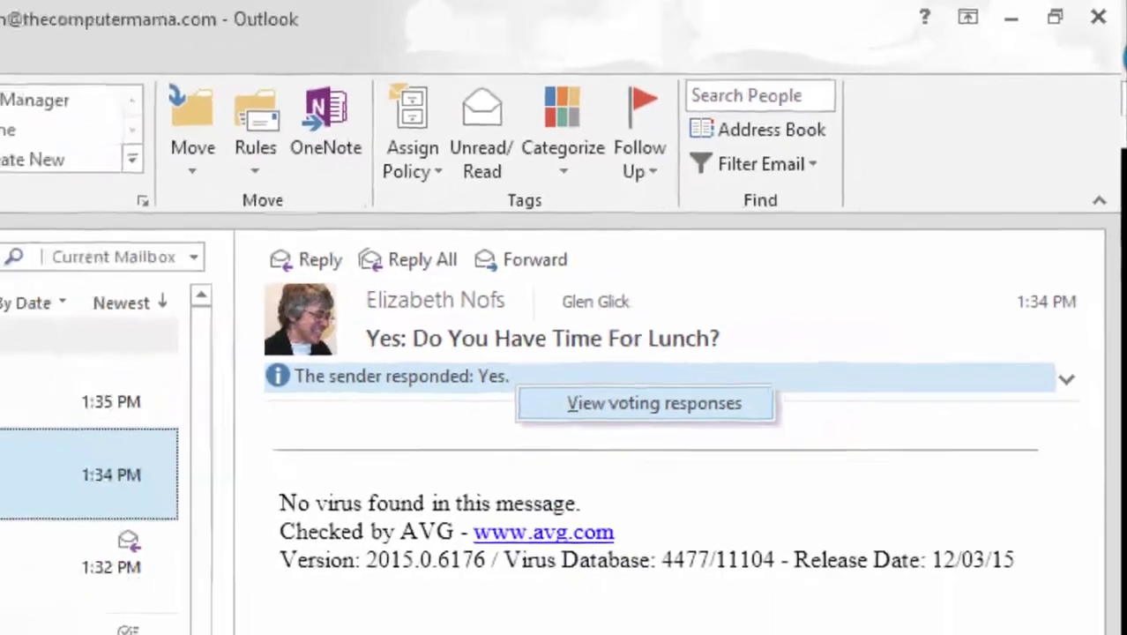
left_click(514, 523)
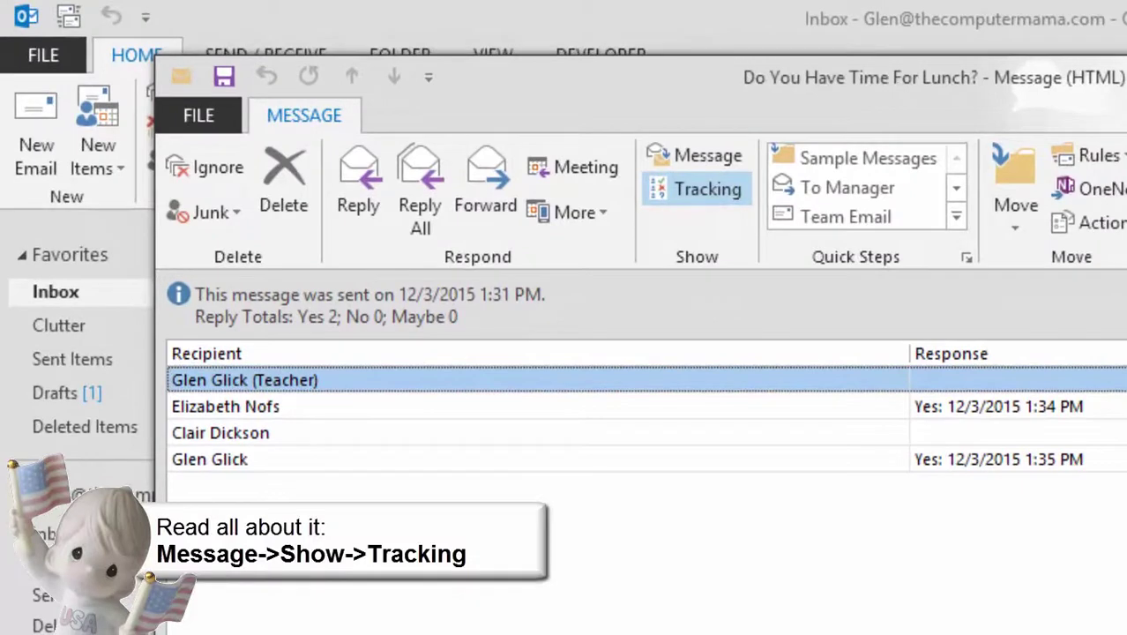
left_click(221, 432)
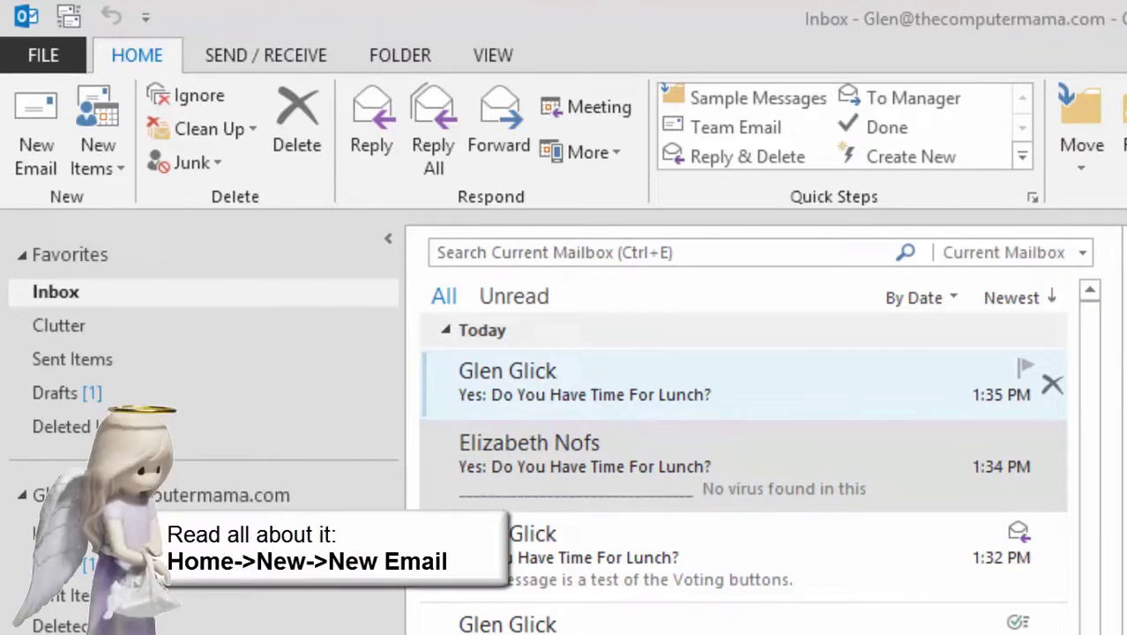
Address a new email to two recipients with one Cc contact, subject 'Vote for lunch'
left_click(35, 133)
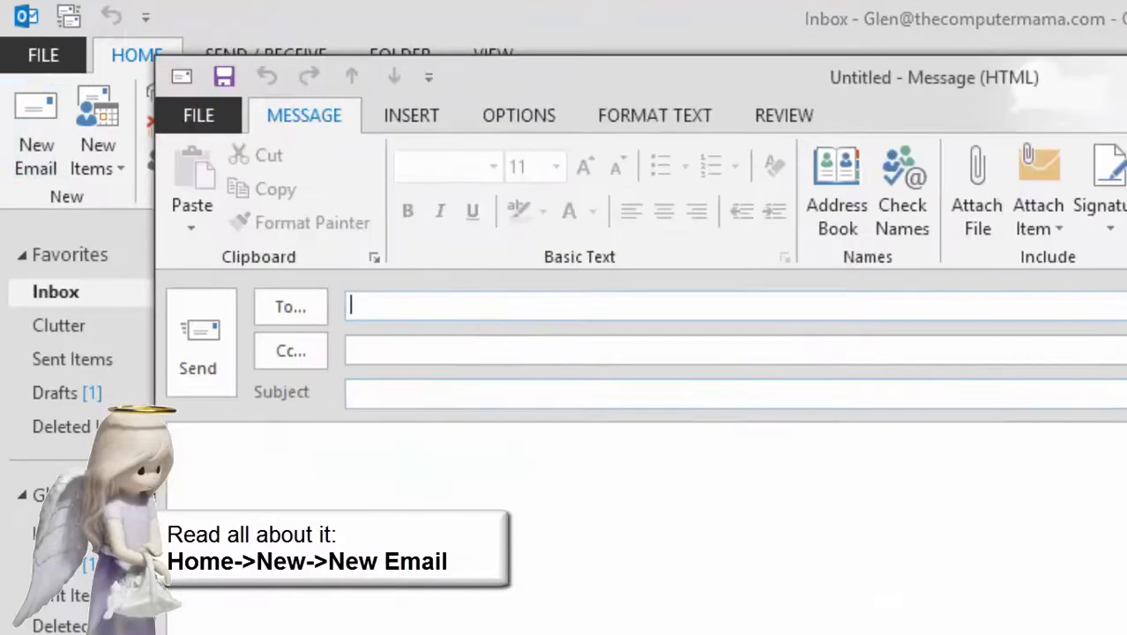
type("glen")
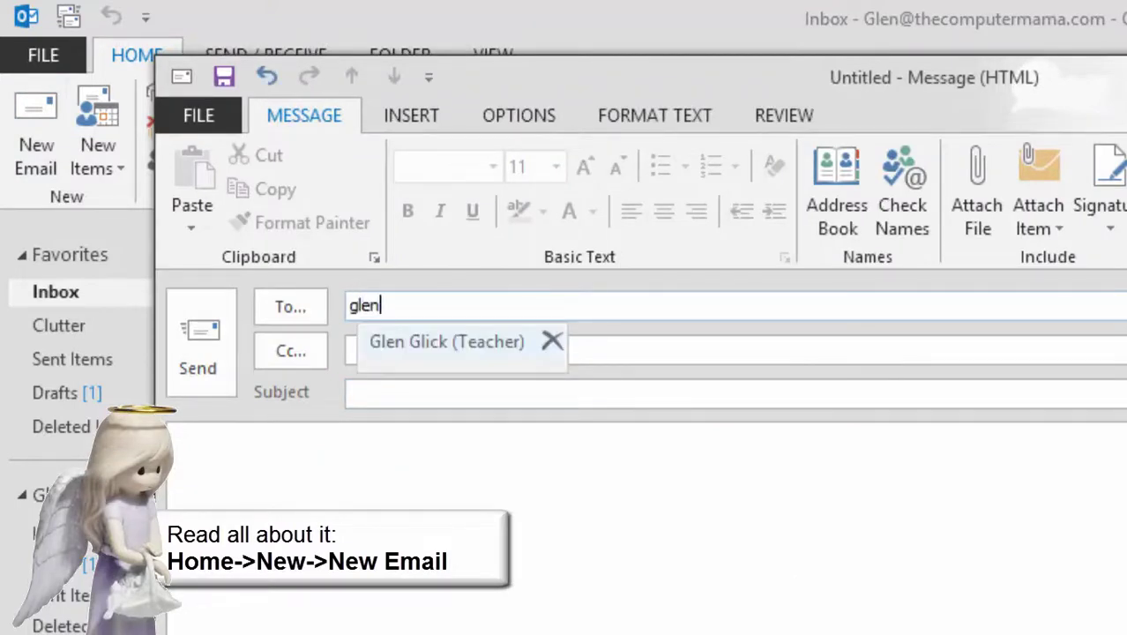
key("Return")
key("Tab")
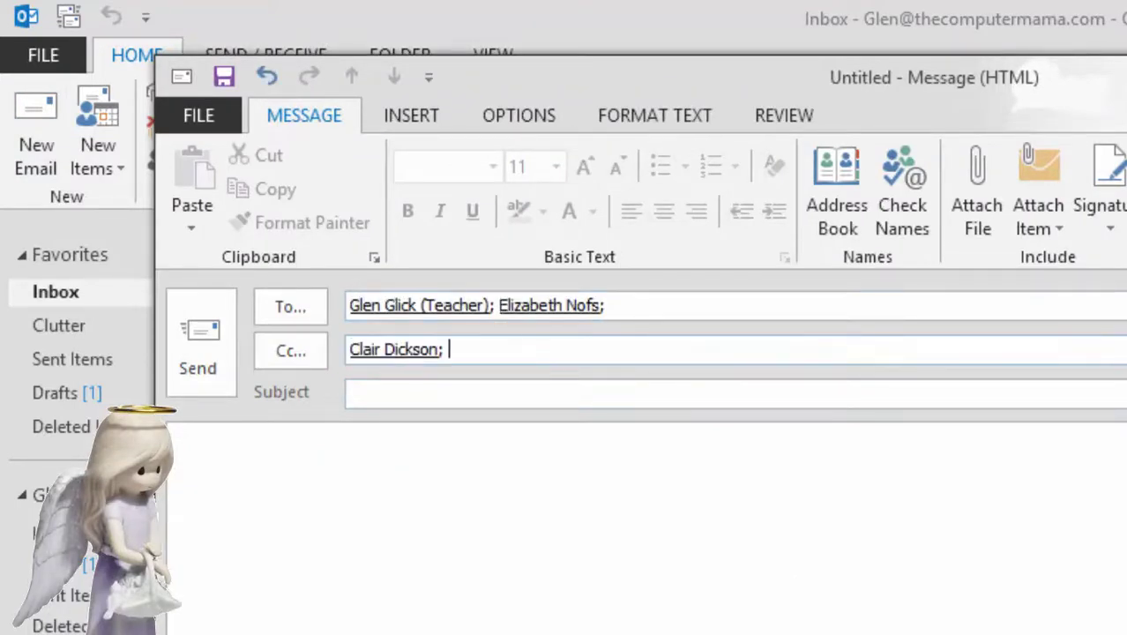
key("Tab")
type("Vote for lun")
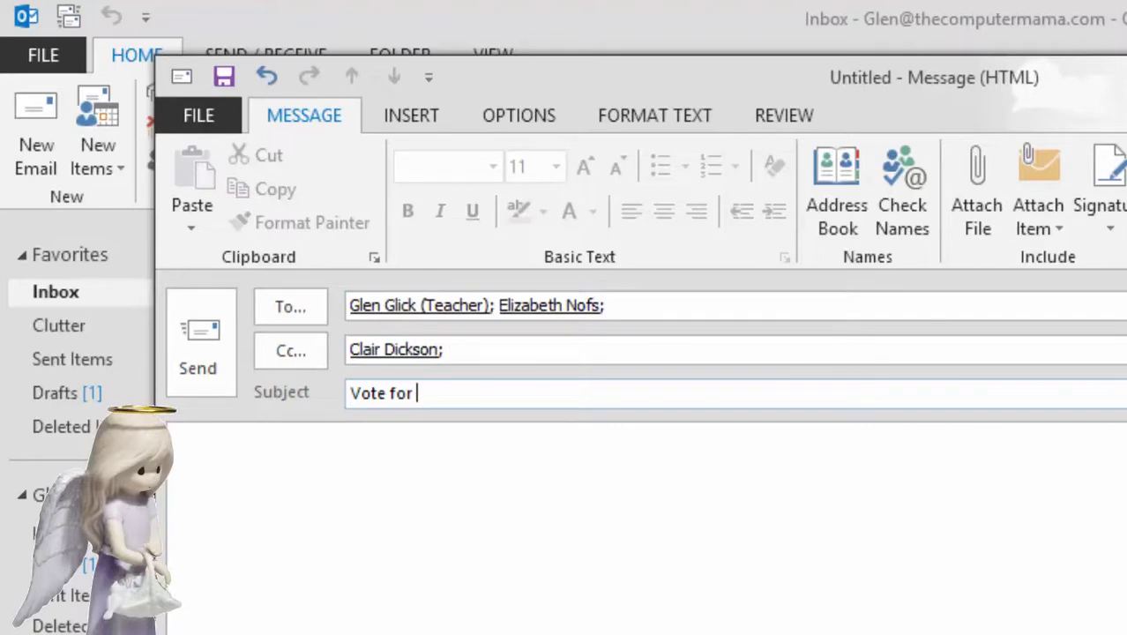
type("ch")
key("Tab")
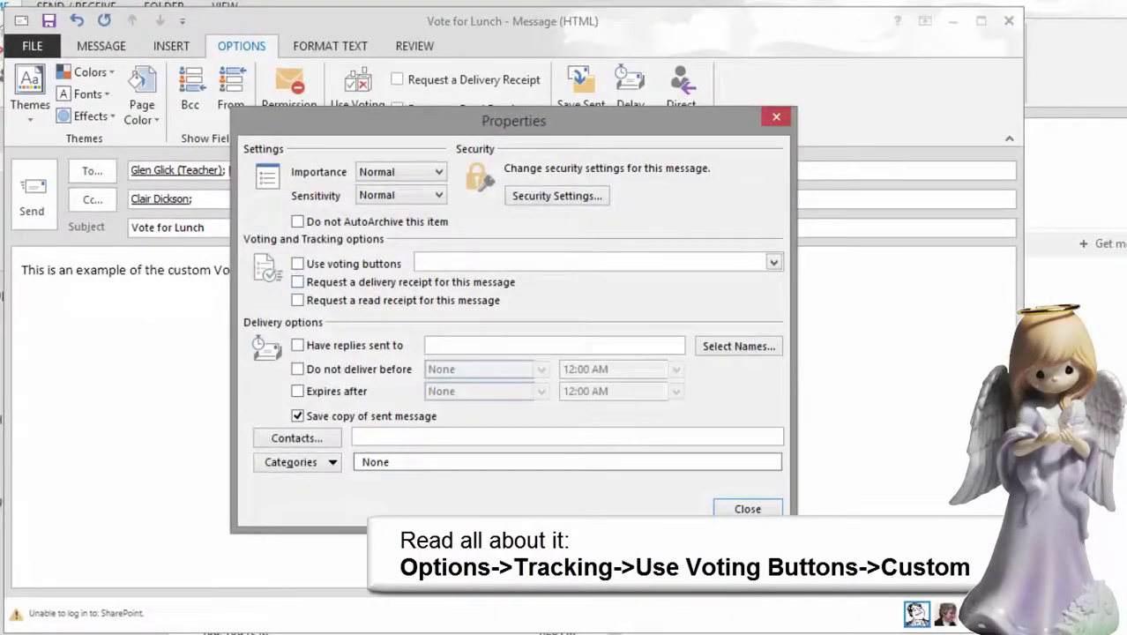
Add custom voting choices Big Boys; Tomato Bros; Yum Yum Tree and send the message
left_click(298, 264)
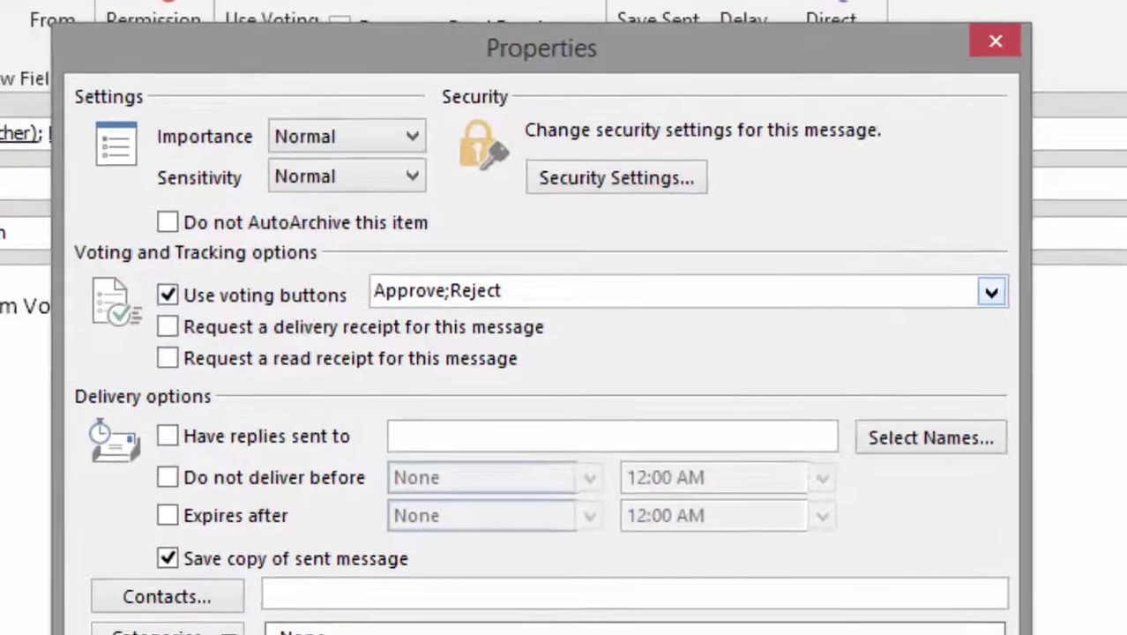
left_click(773, 262)
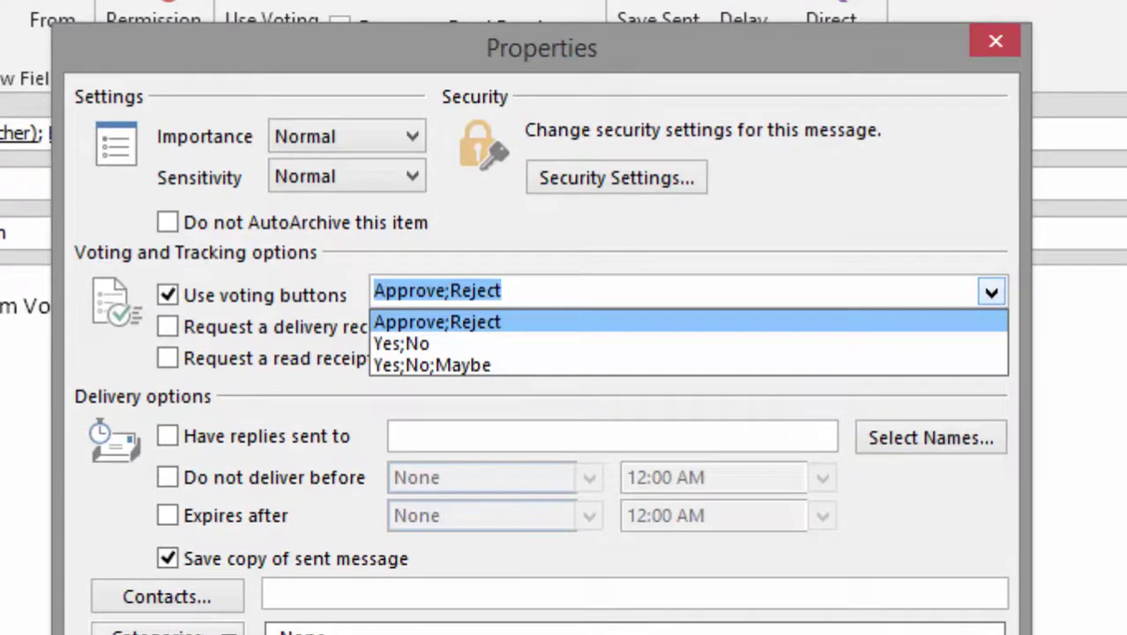
key("Escape")
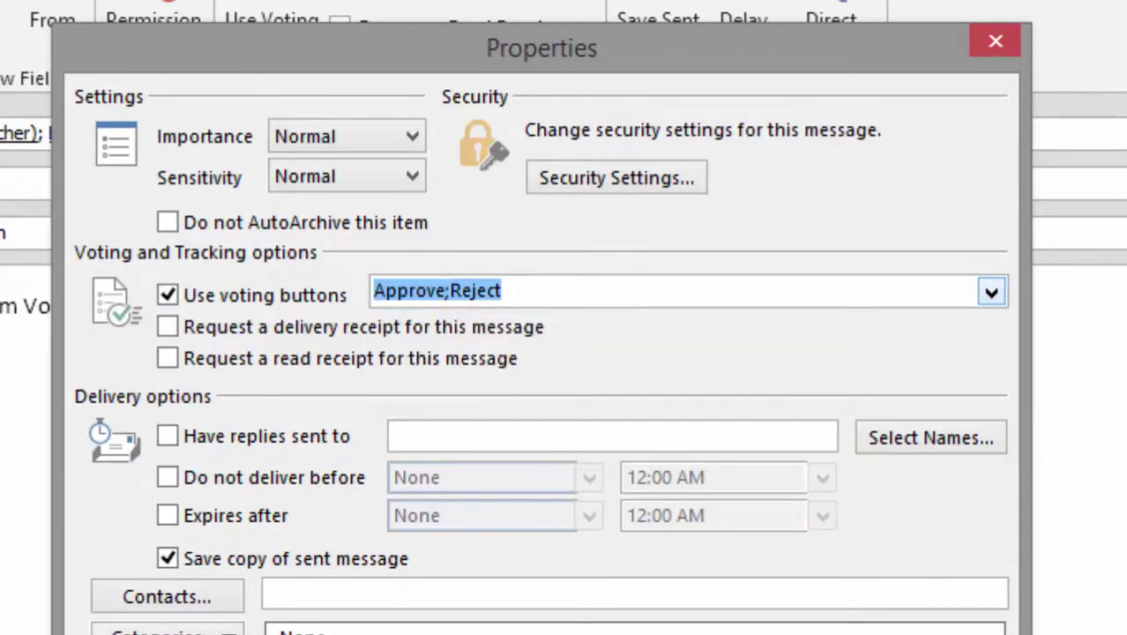
type("Big ")
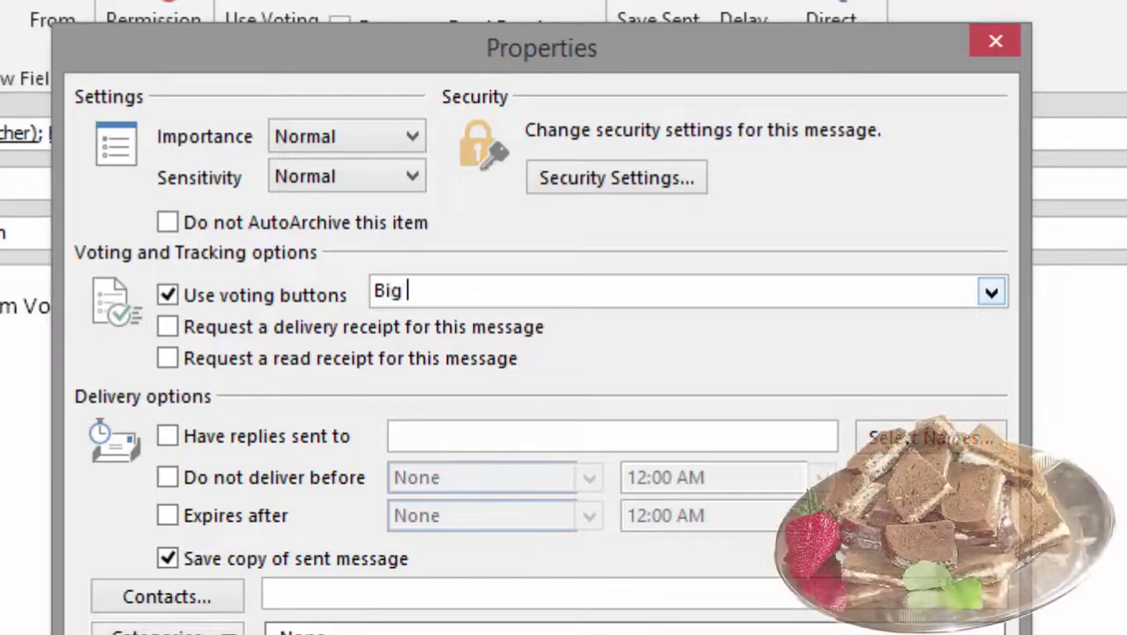
type("Boys;")
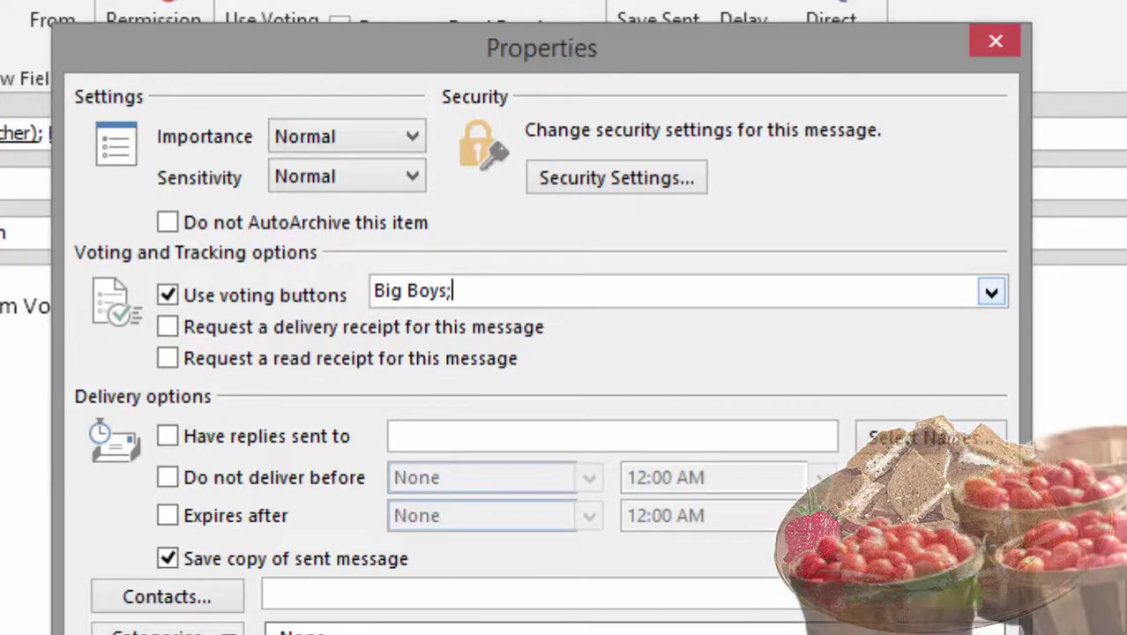
type(" Tomato Bros; Yum Y")
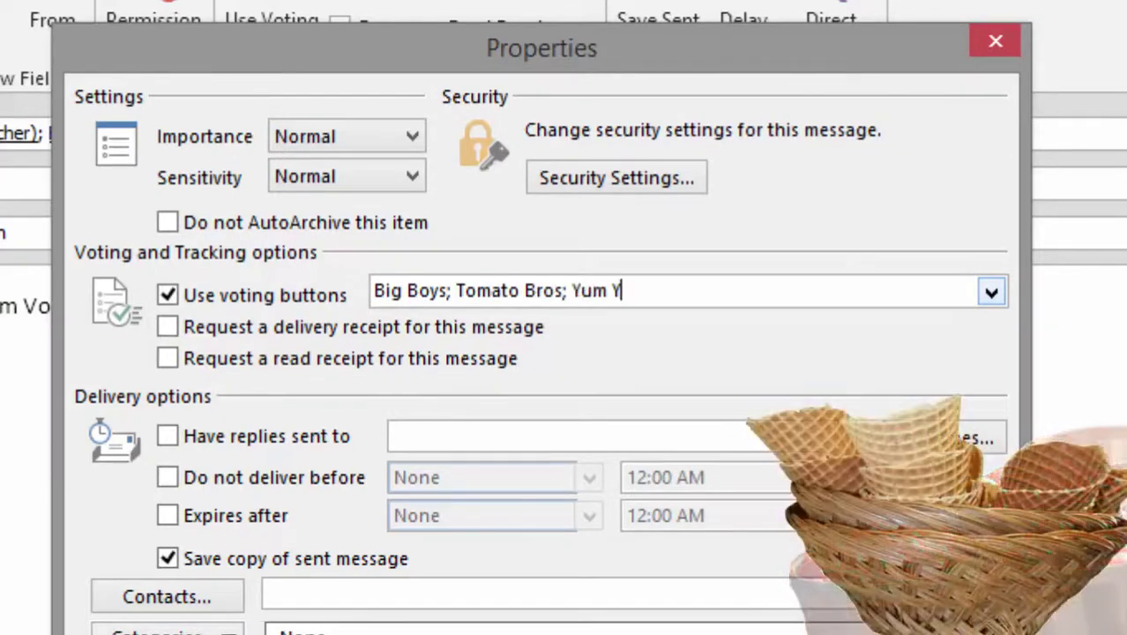
type("um Tree")
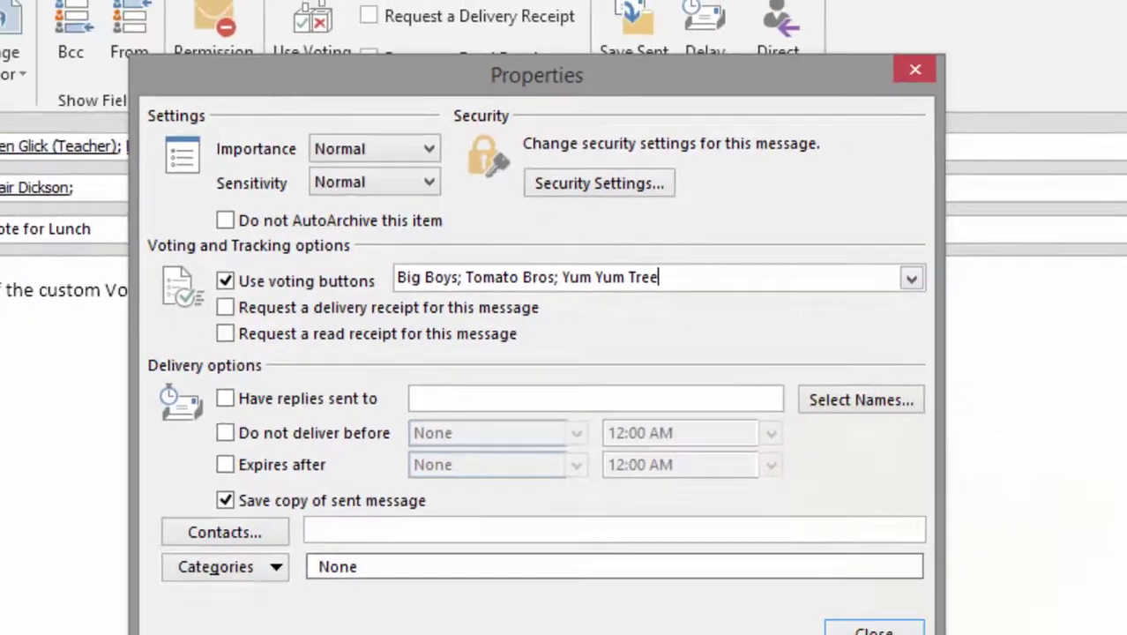
key("Escape")
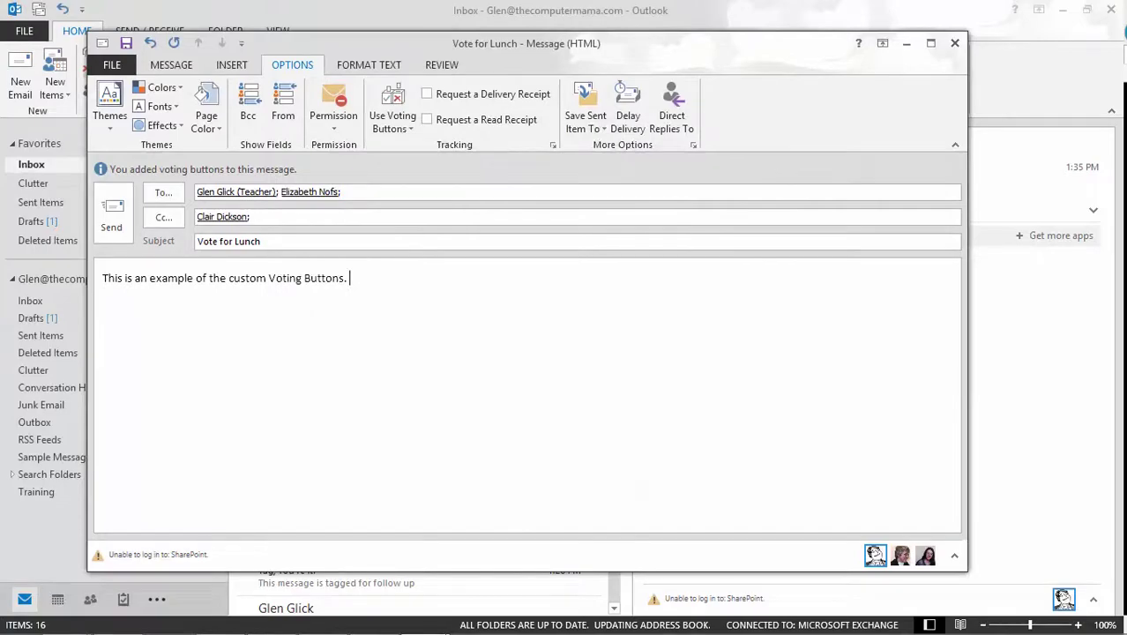
left_click(111, 211)
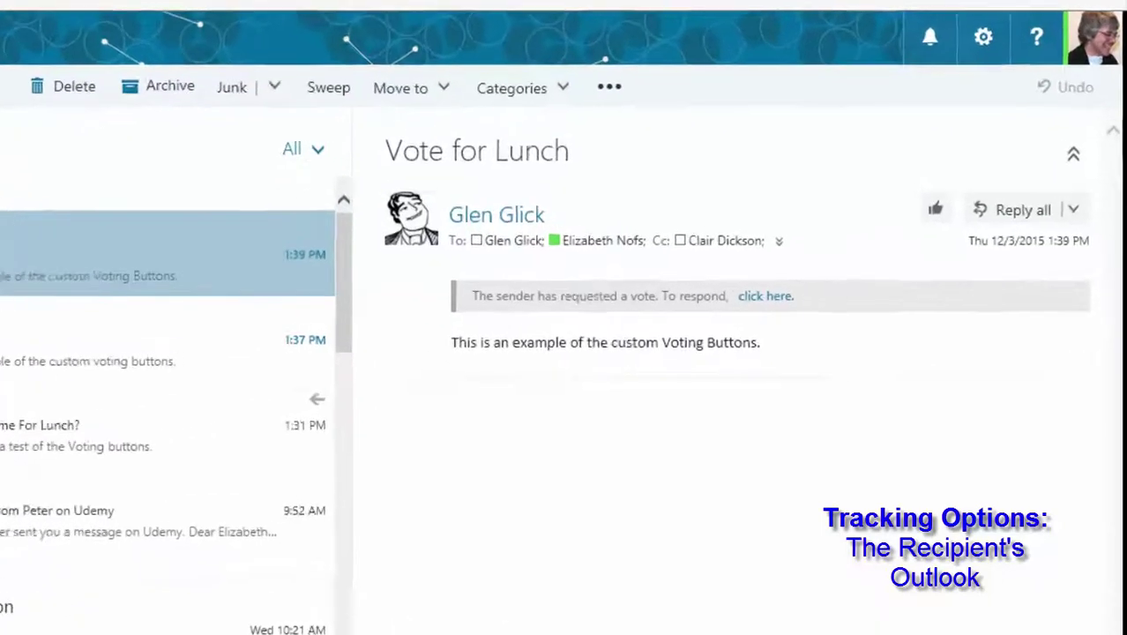
Cast a Yum Yum Tree vote on the received Vote for Lunch message
left_click(846, 302)
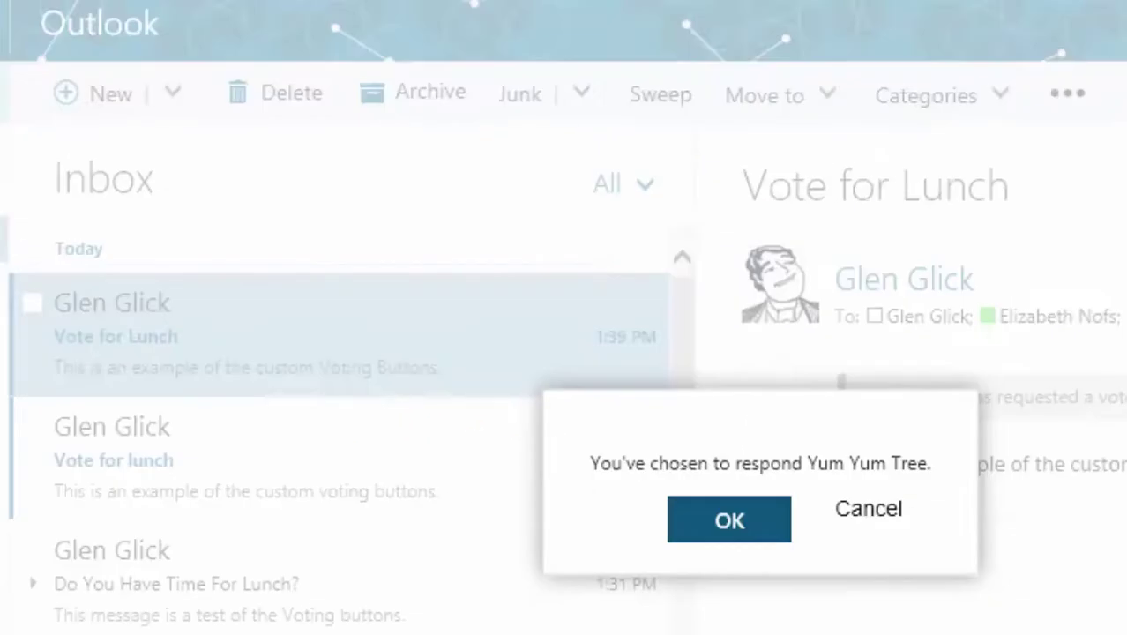
left_click(588, 494)
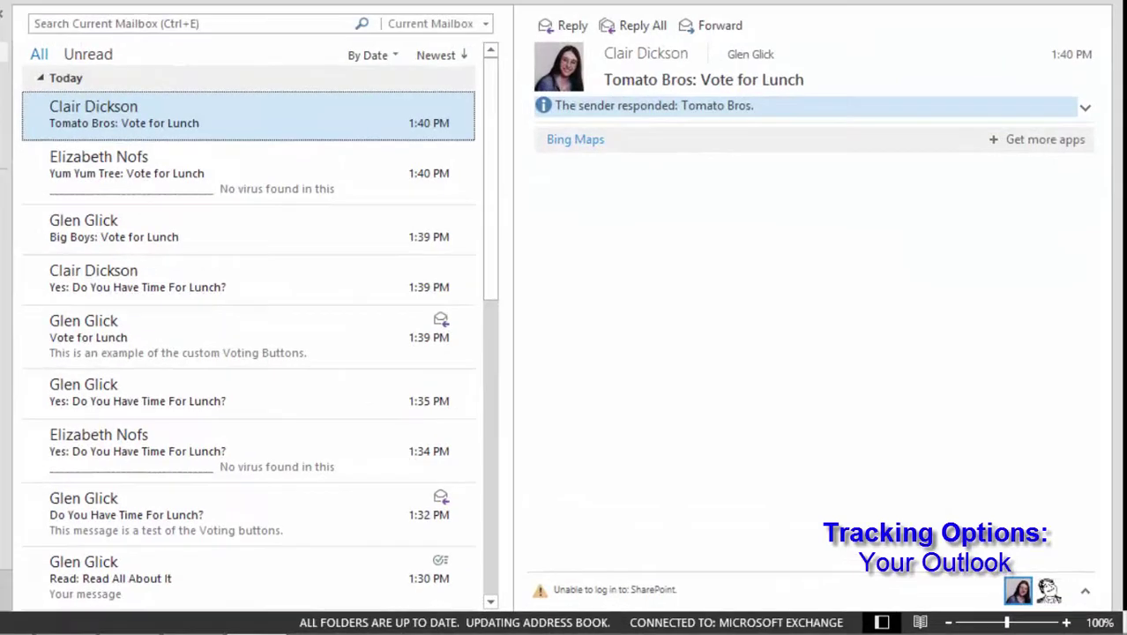
left_click(795, 208)
left_click(809, 120)
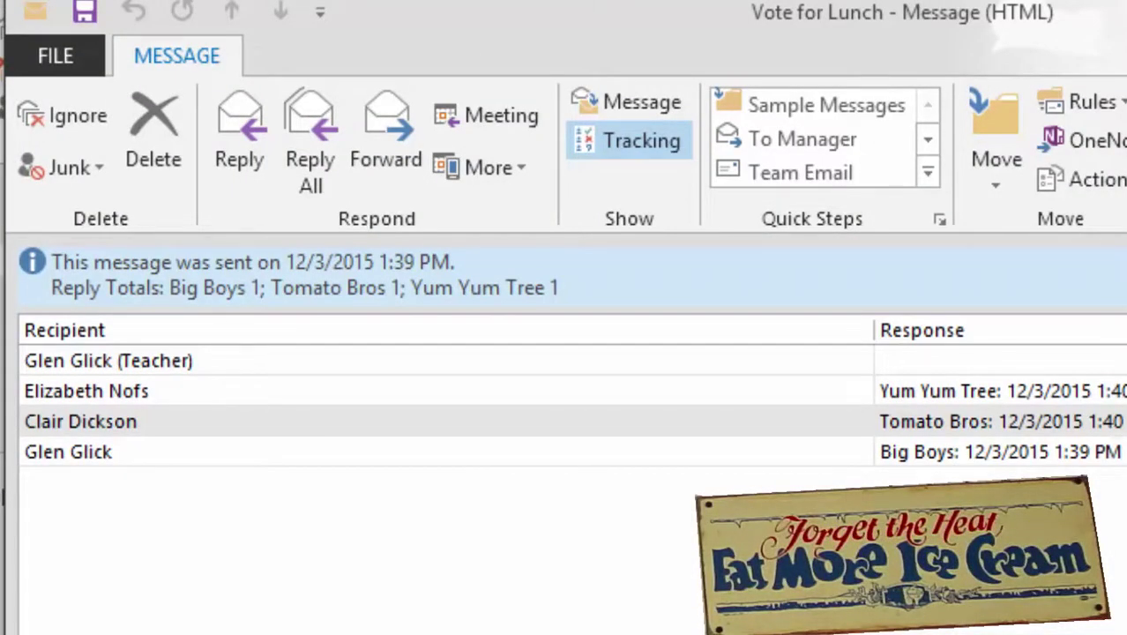
left_click(564, 451)
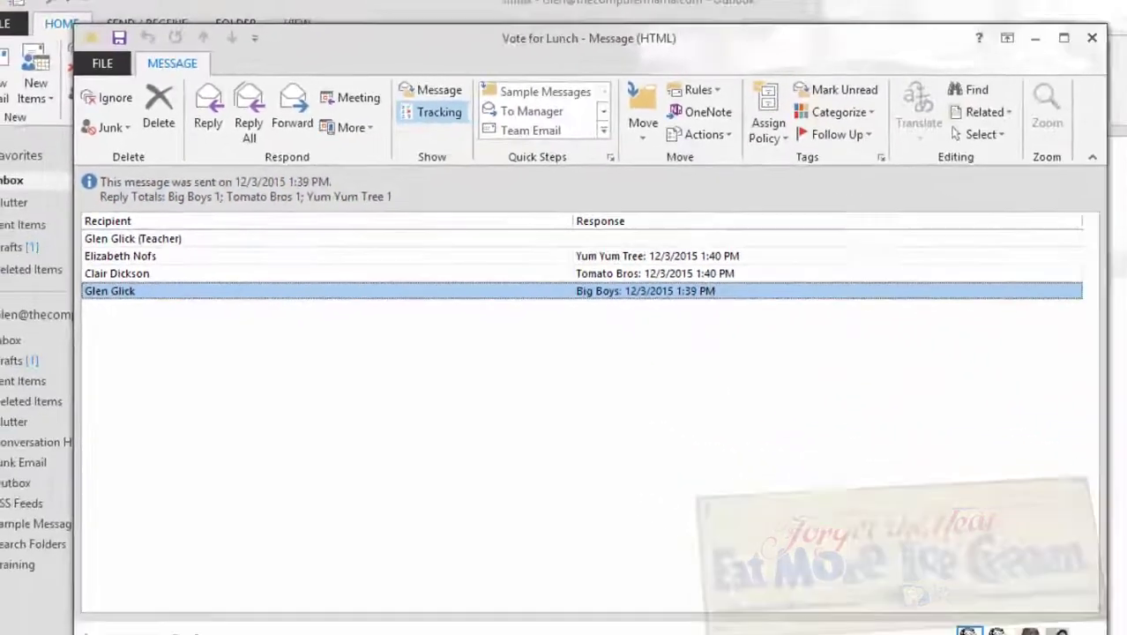
left_click(109, 360)
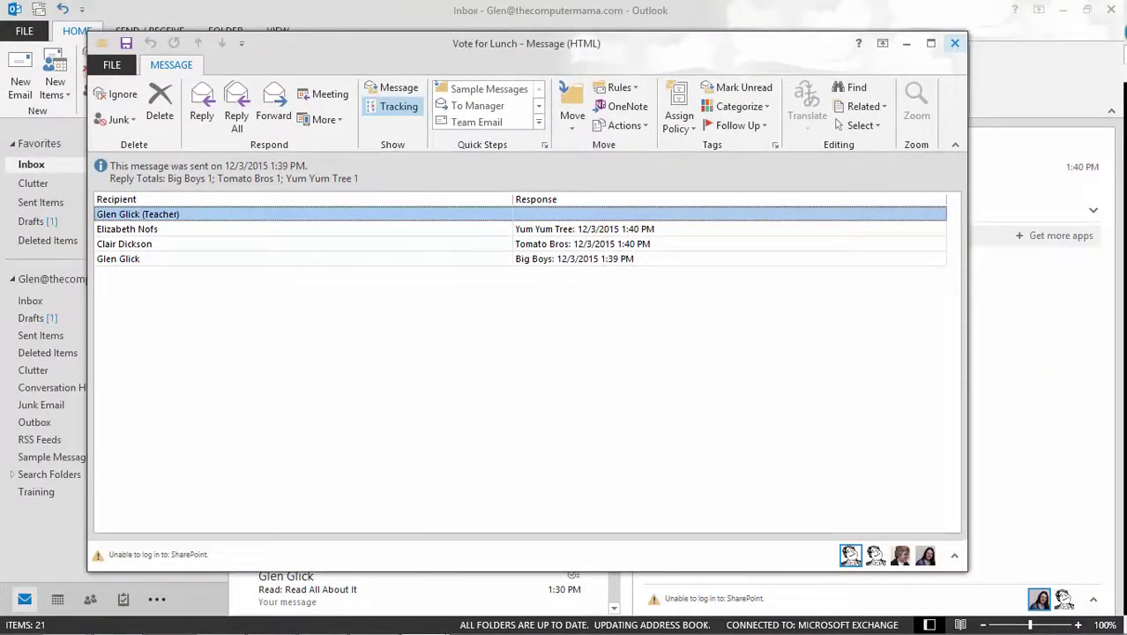
left_click(954, 43)
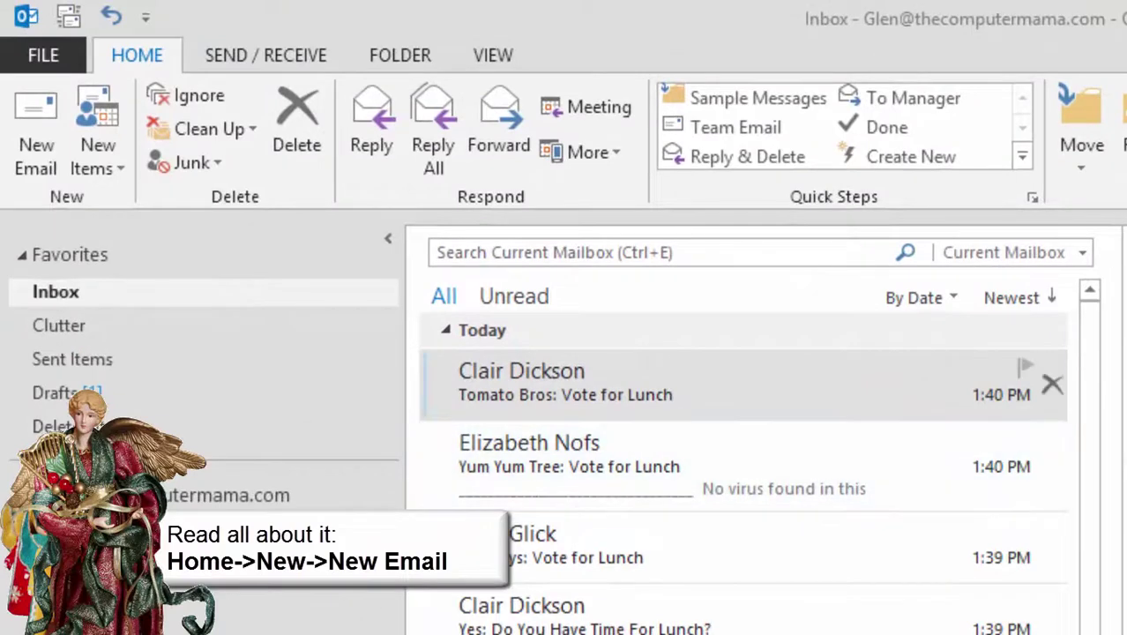
Start a new email to the teacher contact with the subject 'Do Not Deliver Before Christmas'
left_click(35, 133)
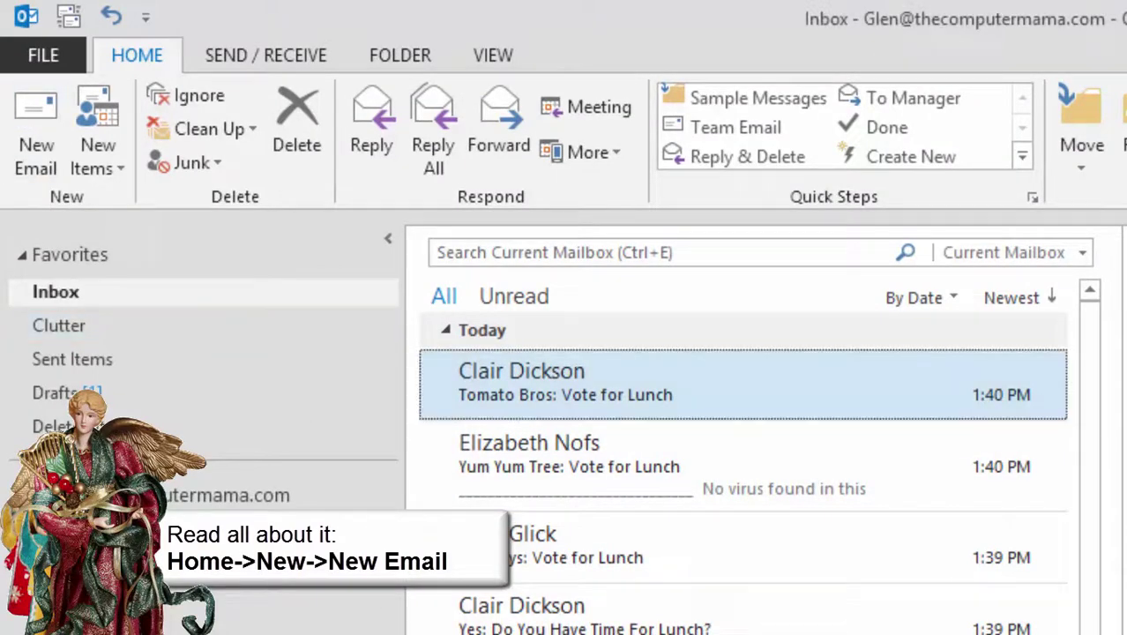
left_click(35, 132)
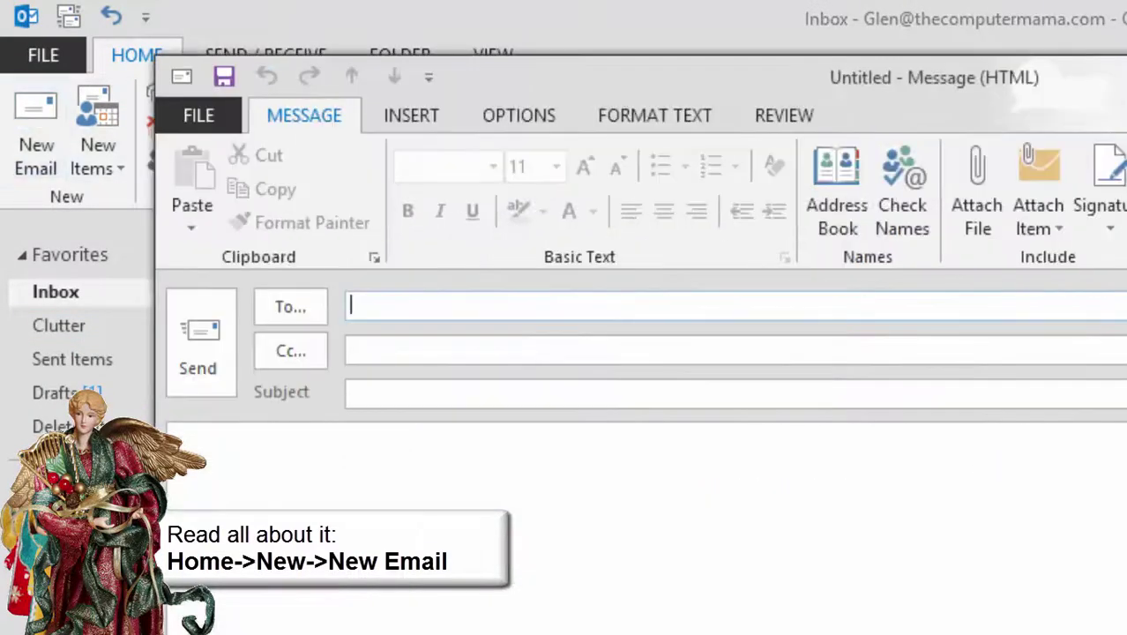
type("gl")
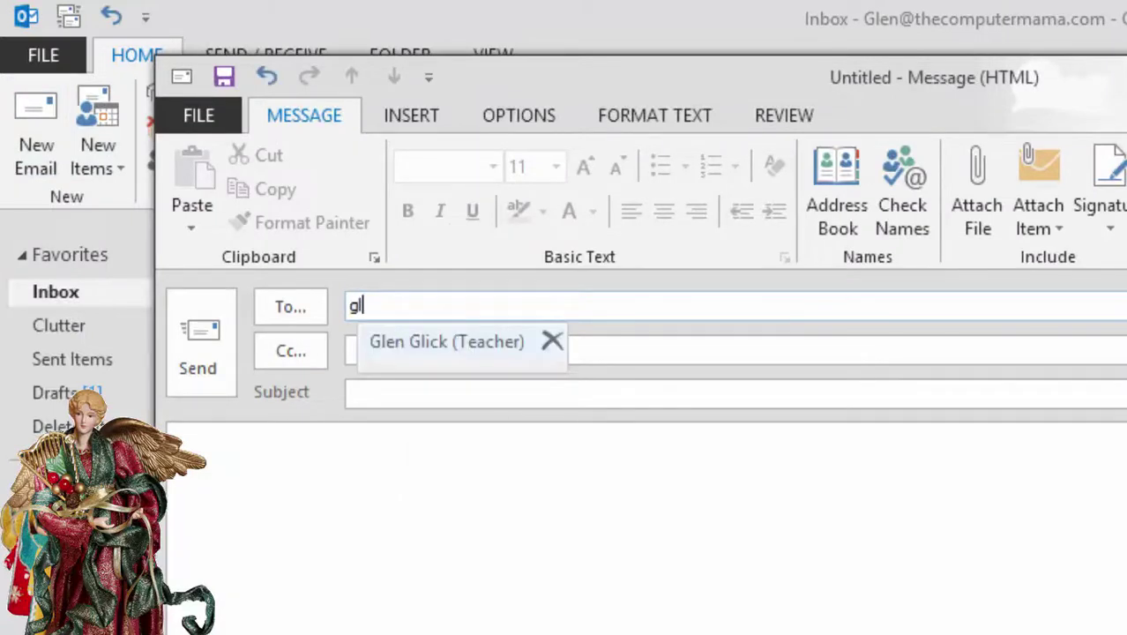
key("Return")
left_click(370, 393)
type("Do Not Deliver Before Christmas")
key("Tab")
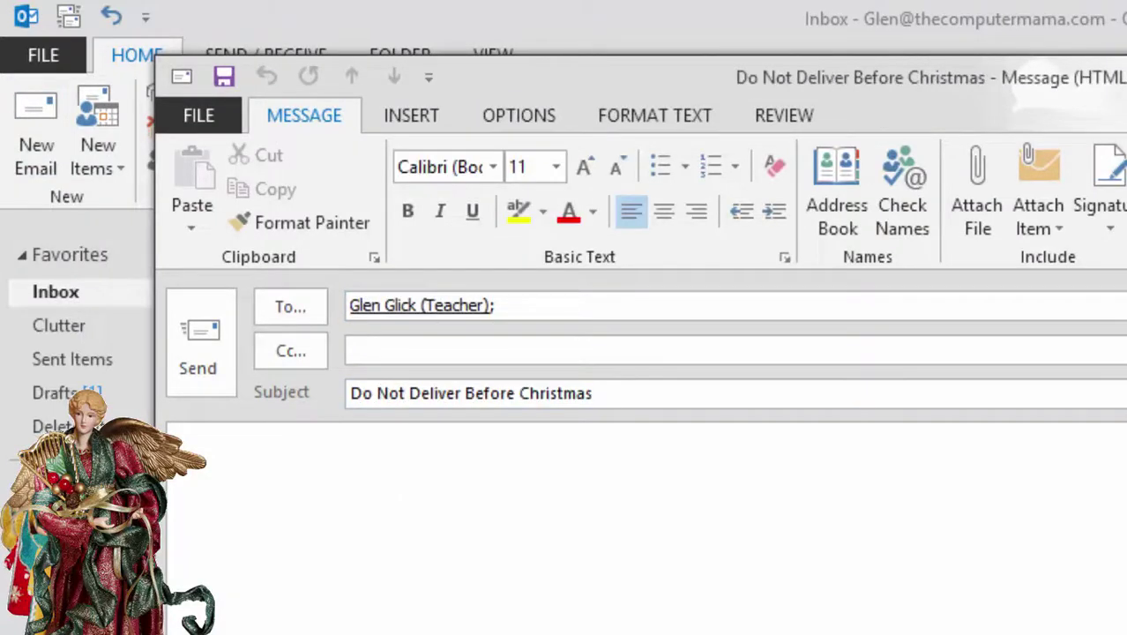
left_click(411, 115)
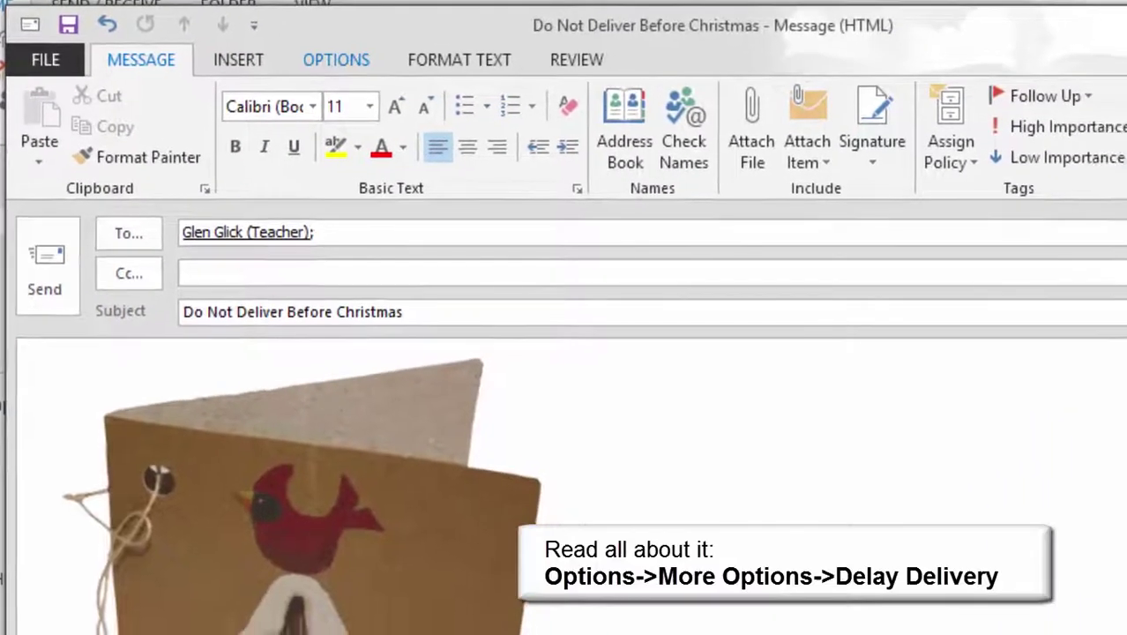
left_click(336, 59)
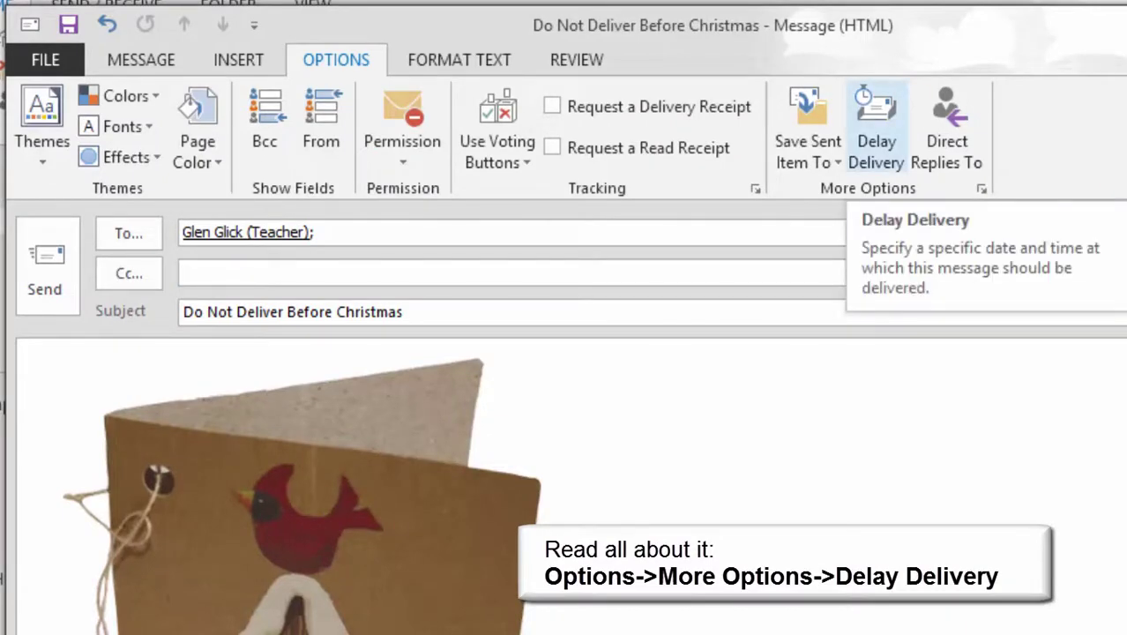
Set Do not deliver before to 12/3/2015 5:00 PM after trying 12/24/2015, and send the message
left_click(876, 124)
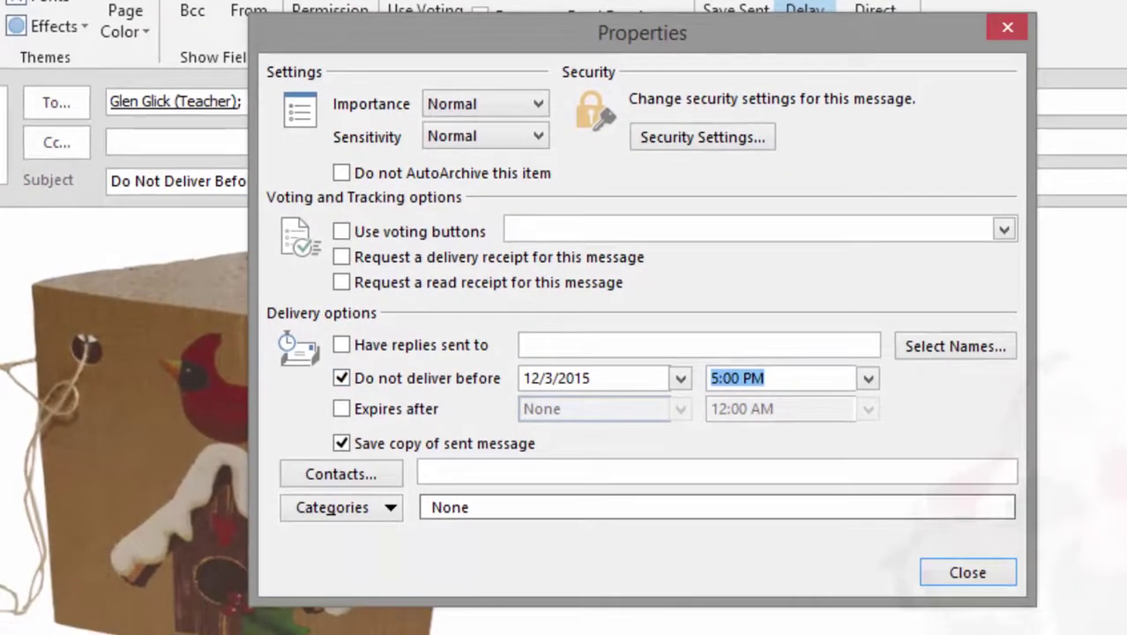
left_click(680, 378)
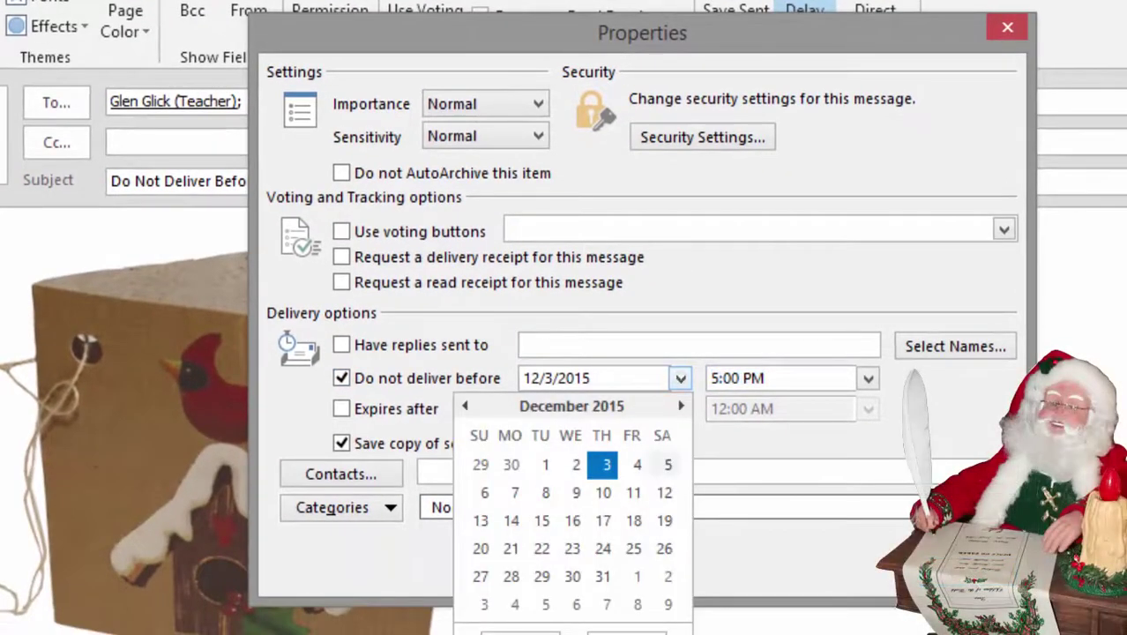
left_click(602, 547)
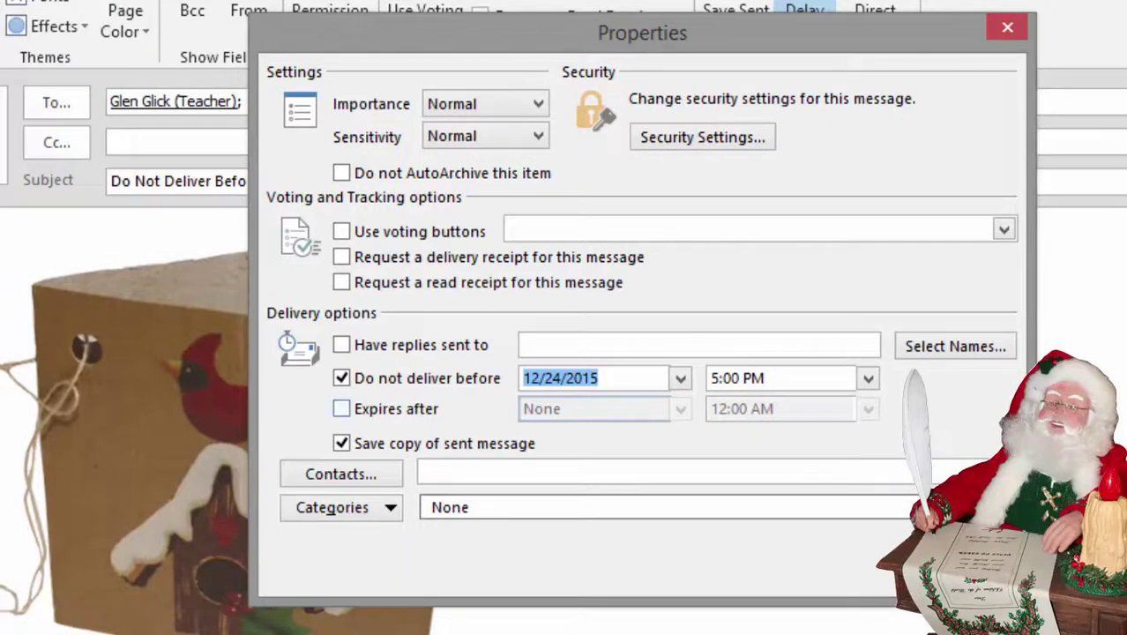
left_click(680, 378)
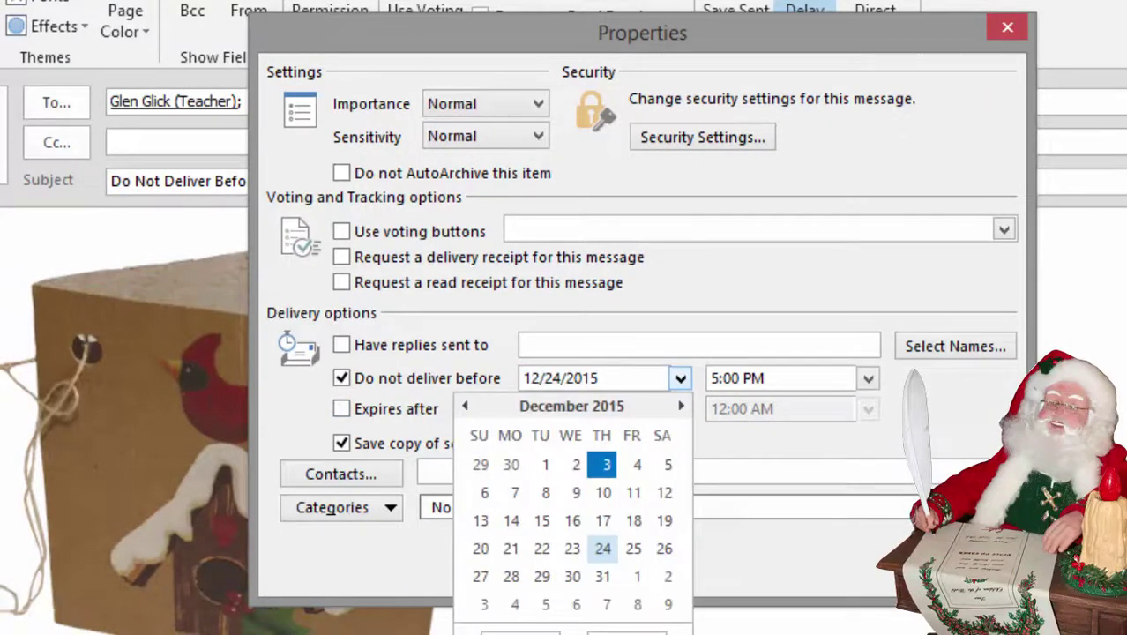
left_click(604, 462)
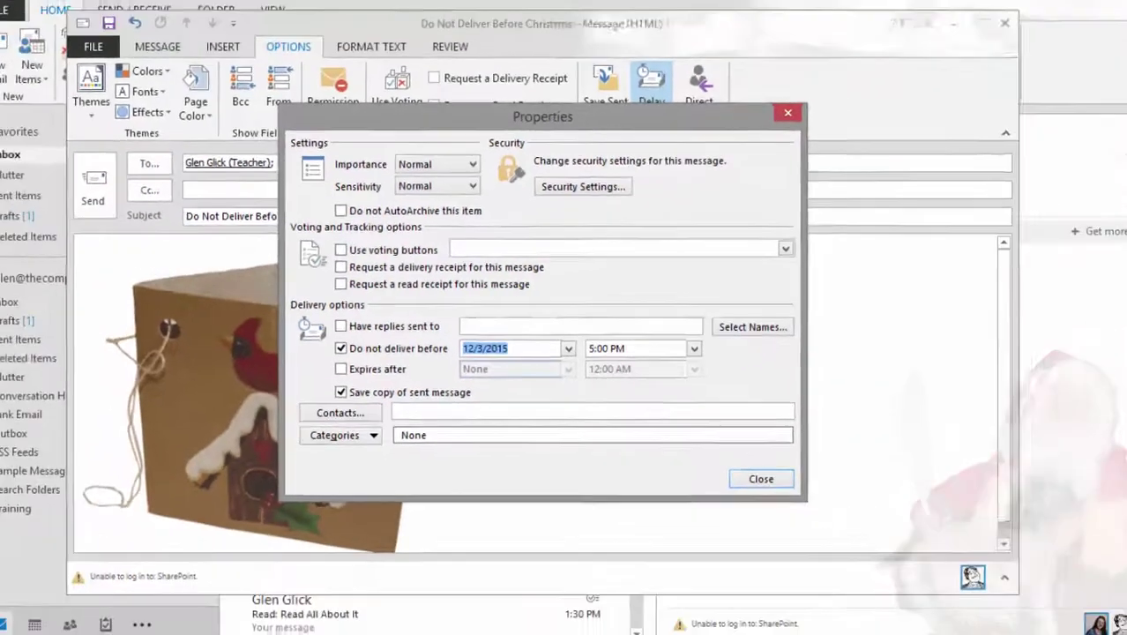
key("Escape")
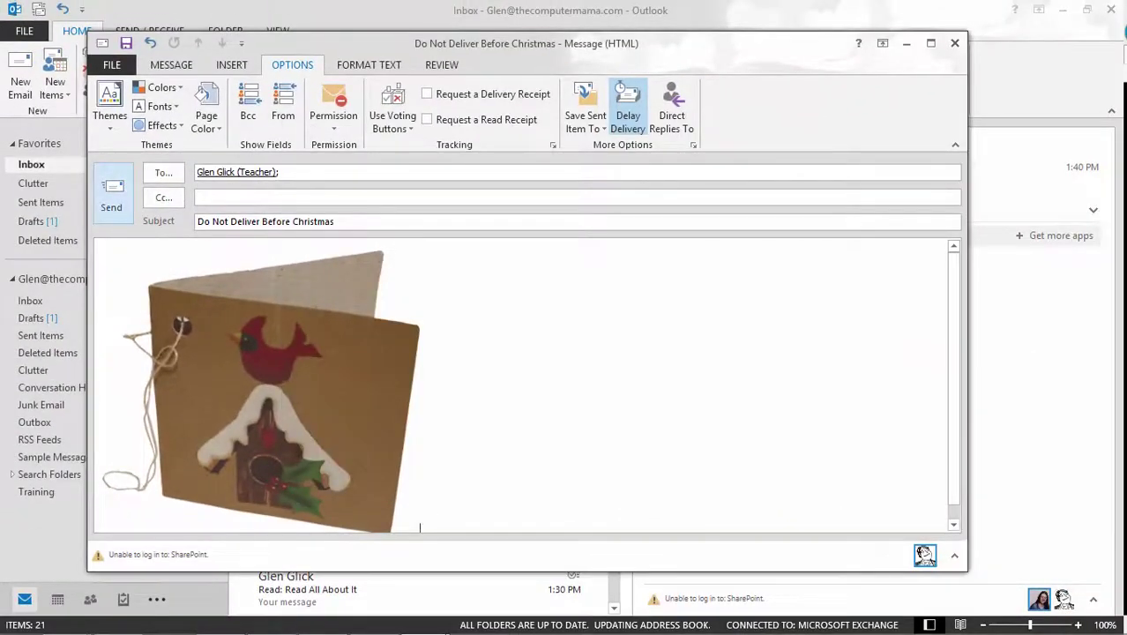
left_click(111, 194)
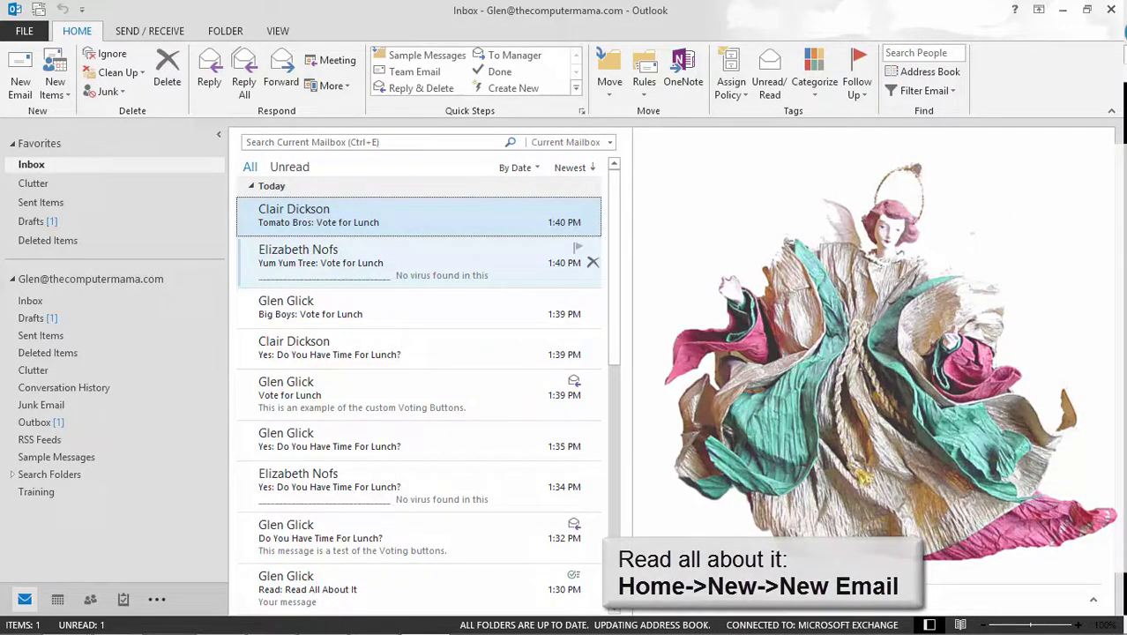
Start a new email to the teacher and paste the apple picture into the body
key("ctrl+n")
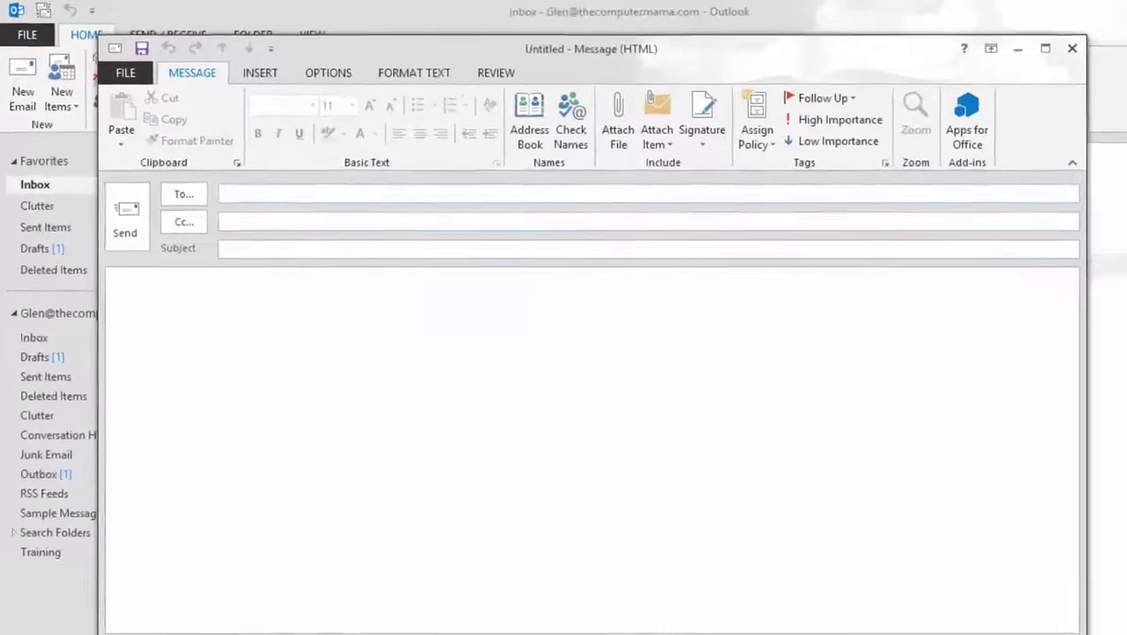
type("glen")
key("Return")
key("Tab")
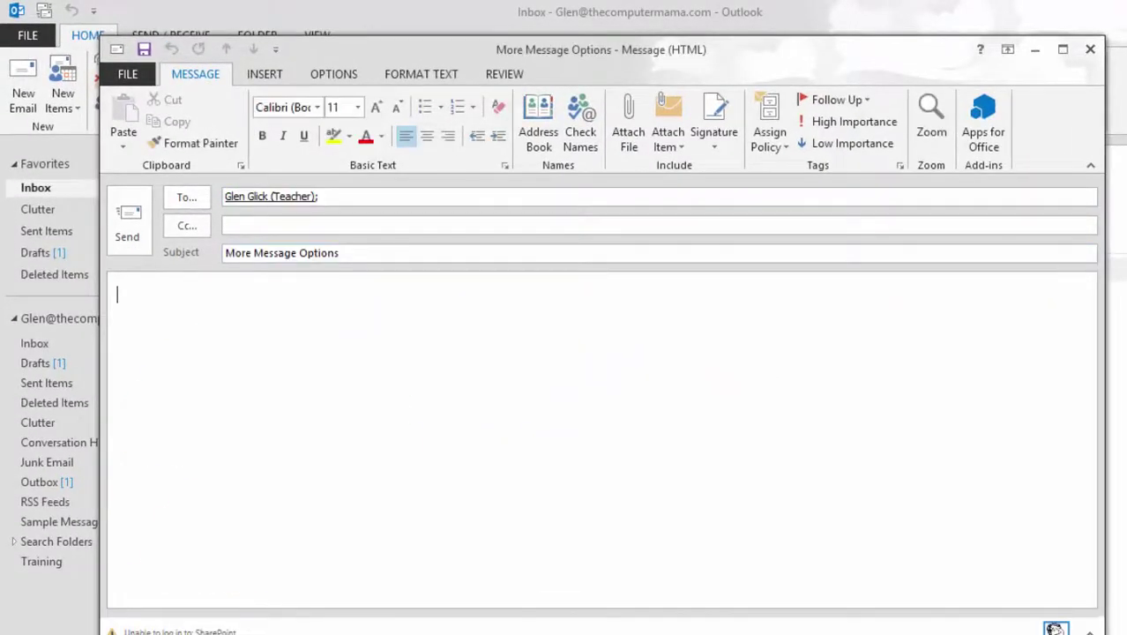
key("ctrl+v")
key("alt+p")
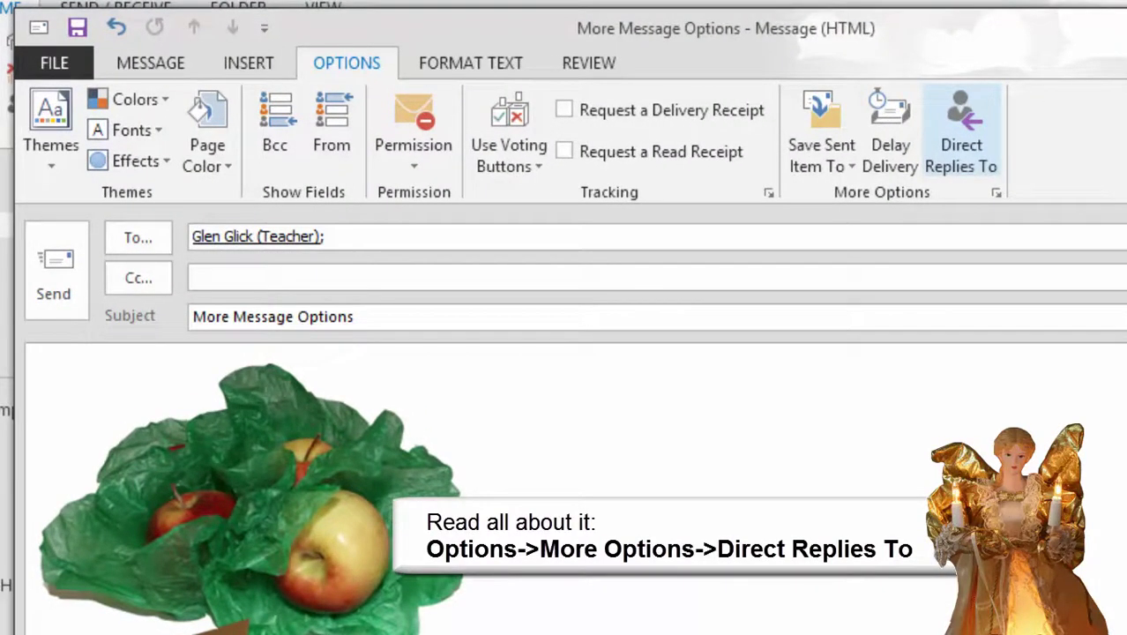
Direct replies to a chosen contact, send the email, and open it from the Inbox
left_click(961, 133)
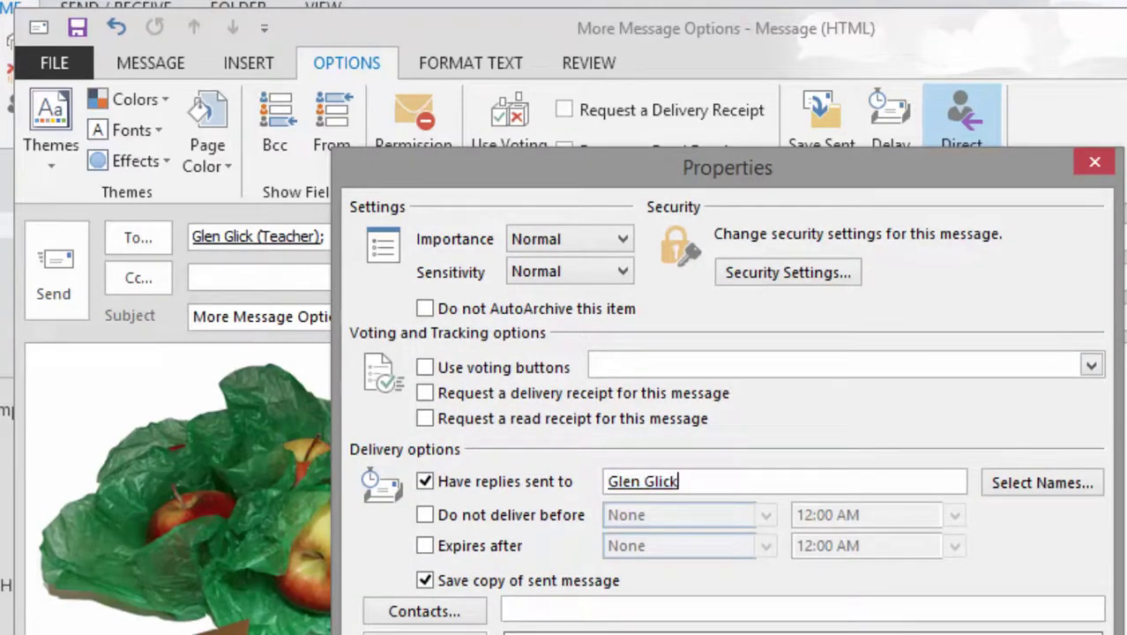
left_click(1042, 482)
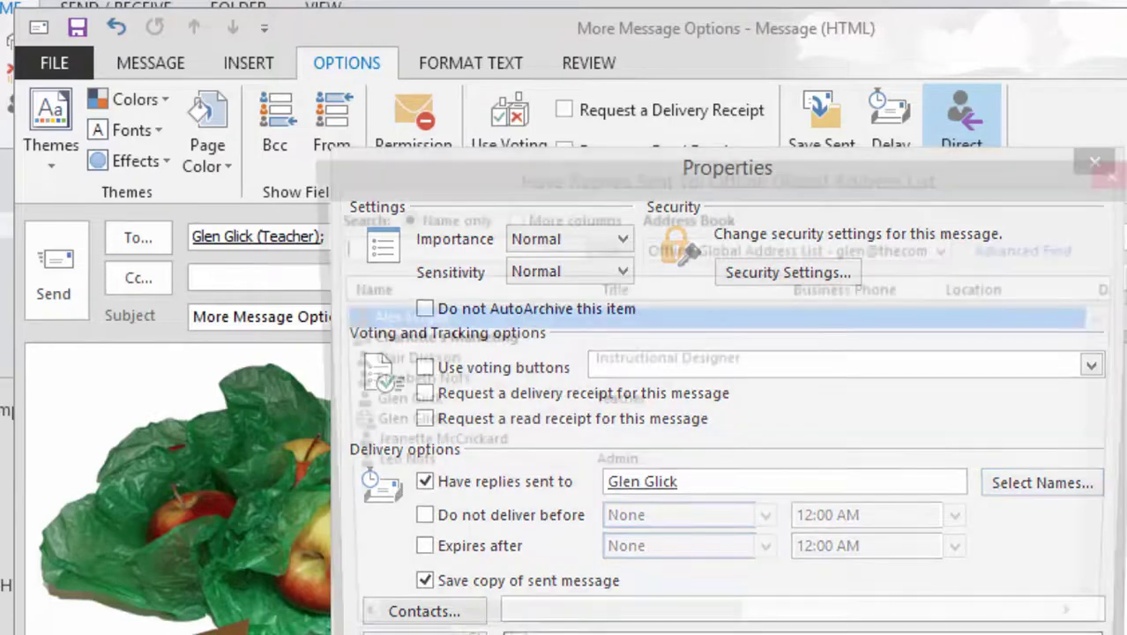
left_click(404, 381)
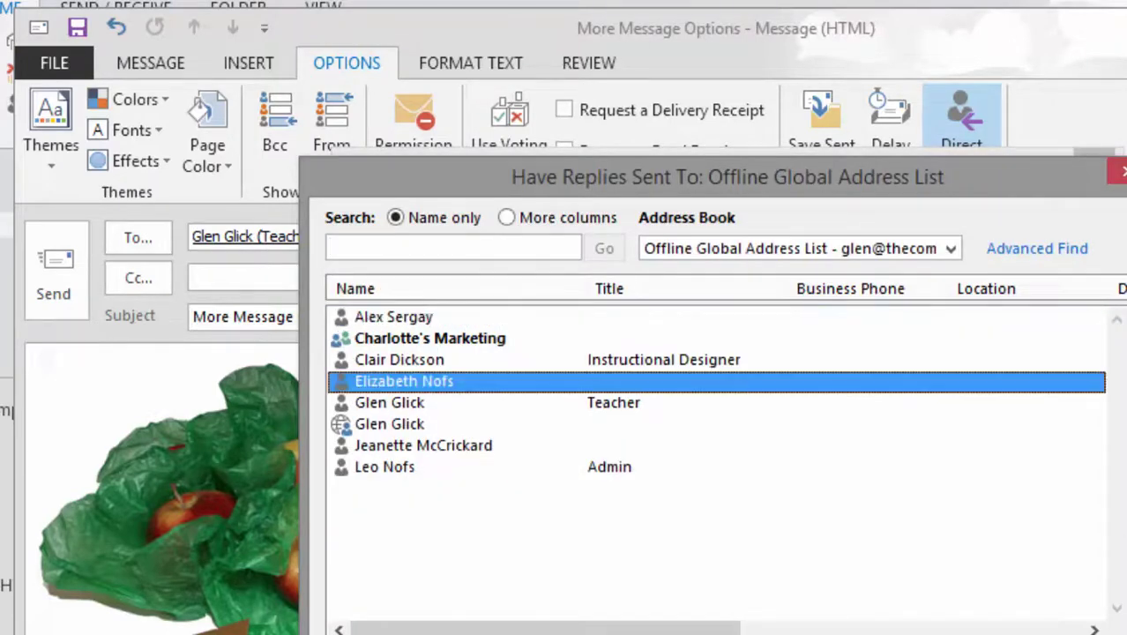
key("Return")
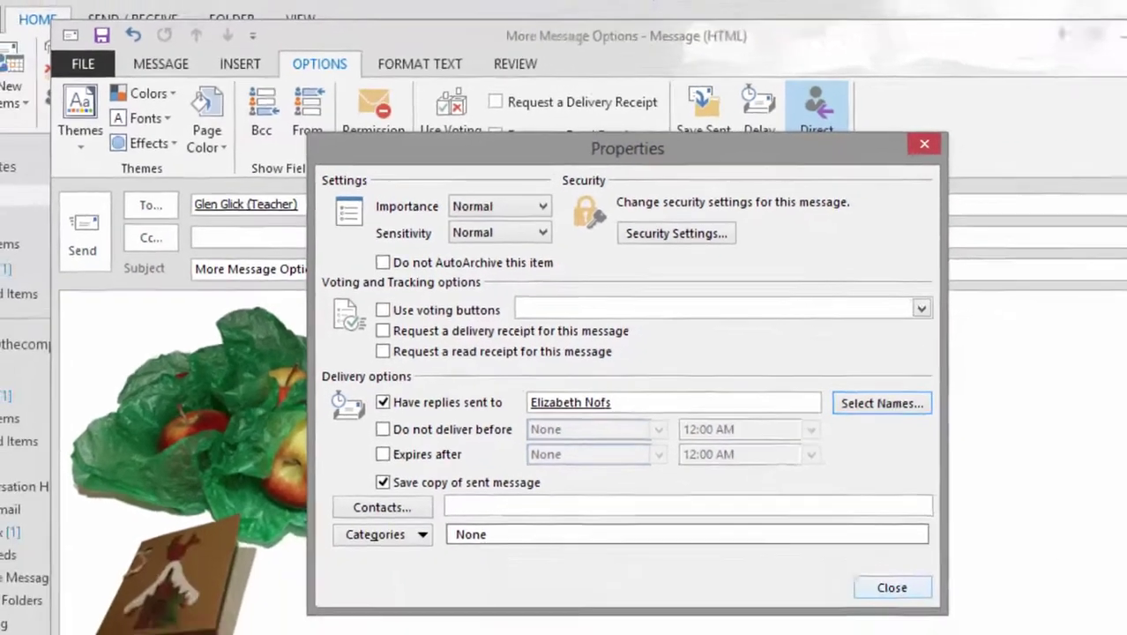
left_click(891, 586)
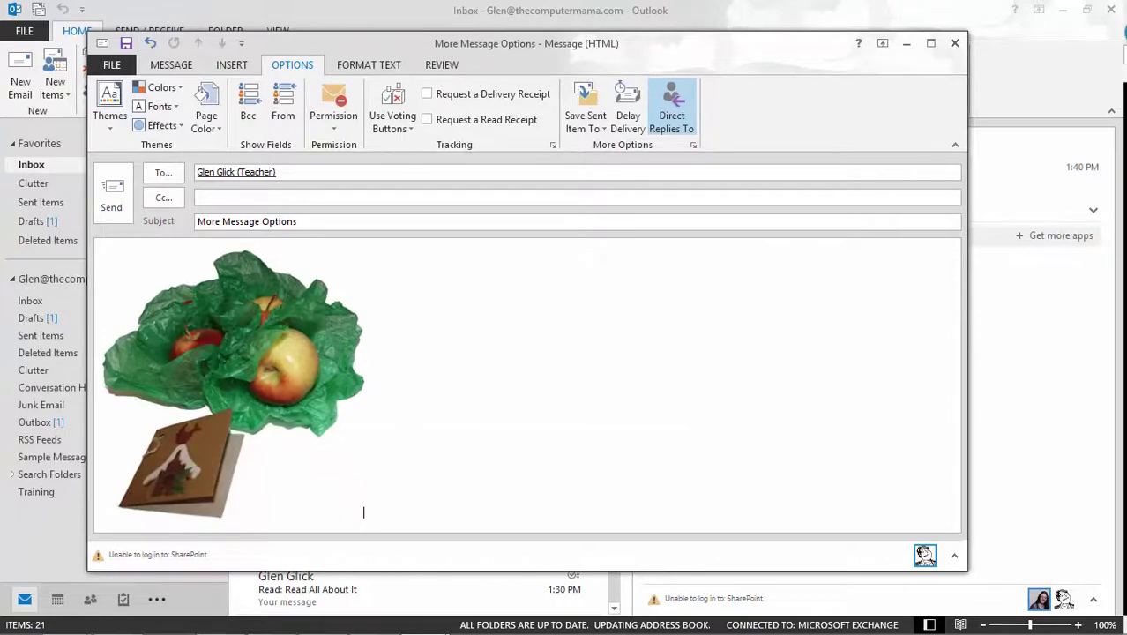
key("alt+s")
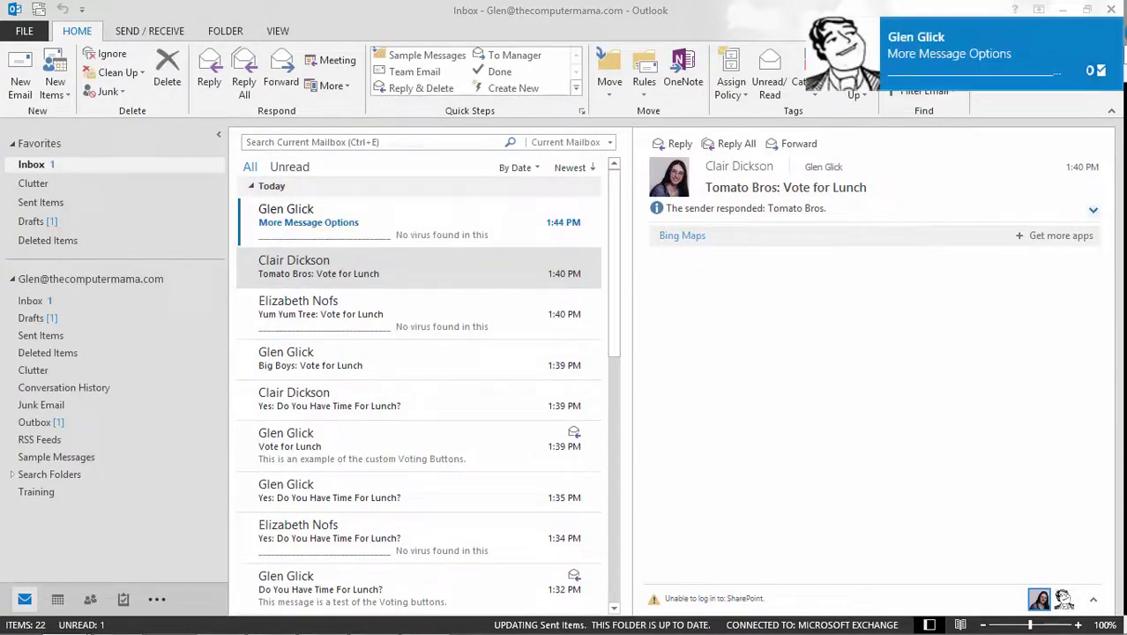
left_click(353, 216)
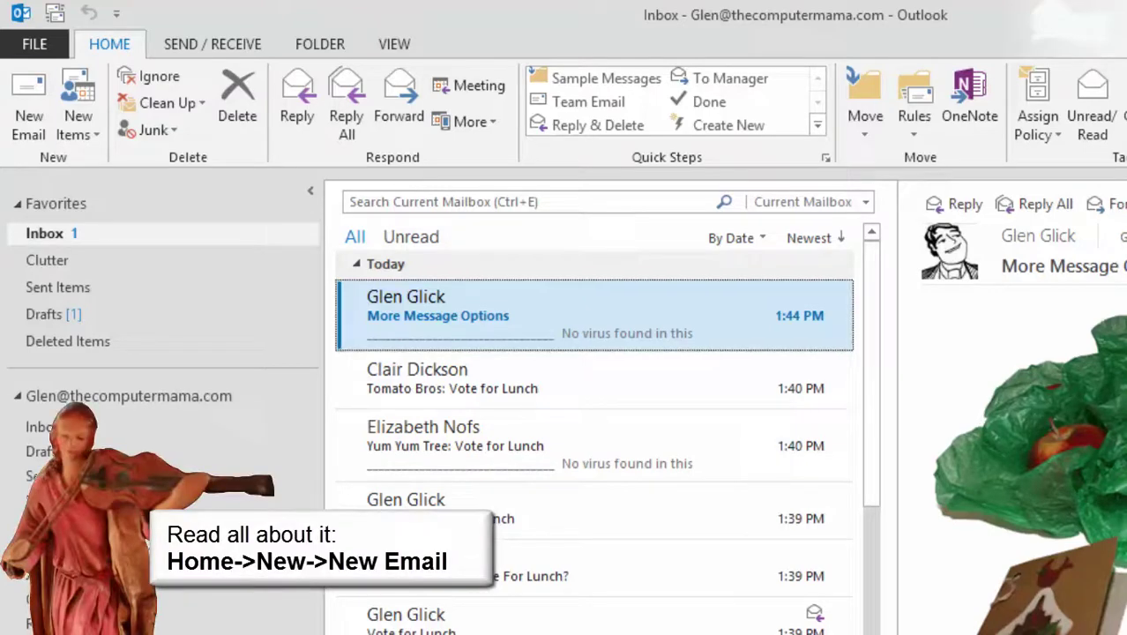
Start a new email addressed to the teacher
left_click(28, 106)
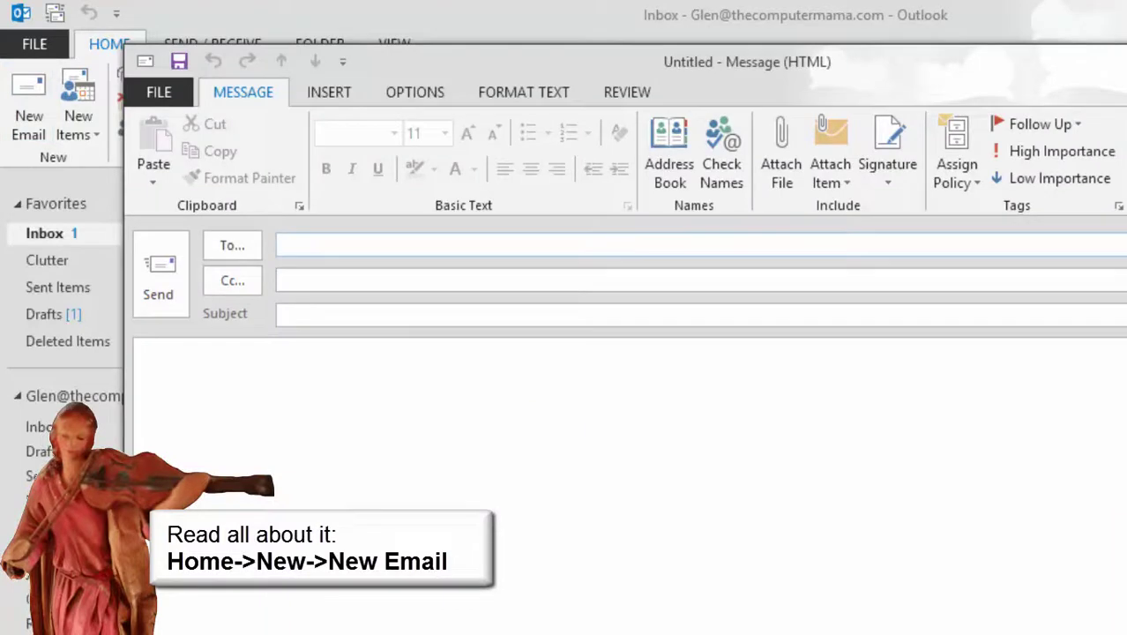
type("gl")
key("Return")
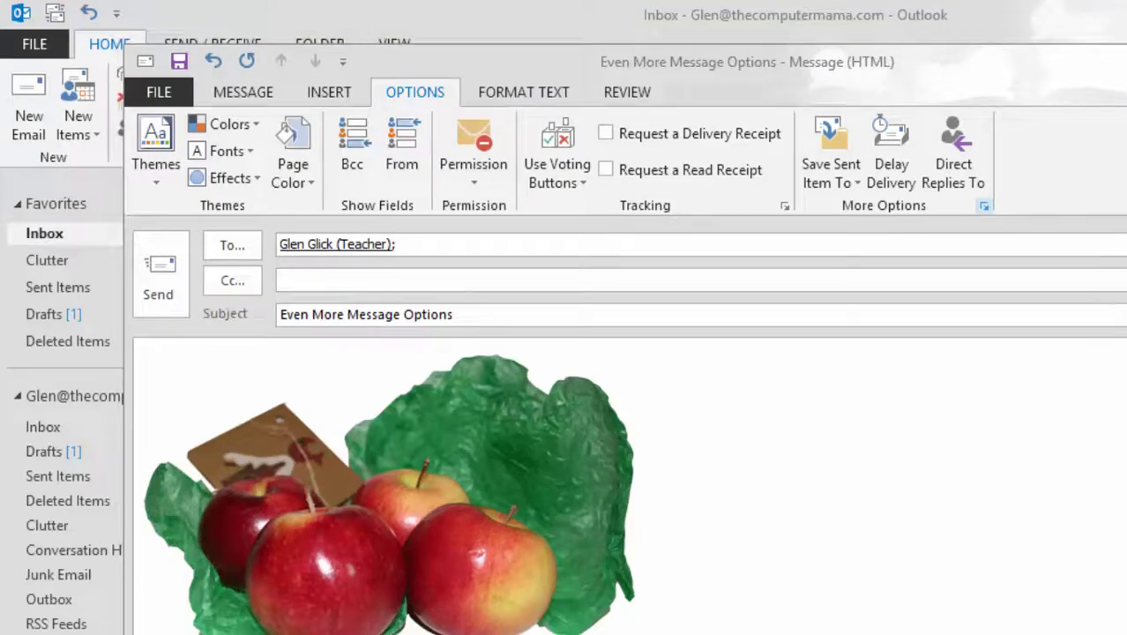
Keep Normal importance, set sensitivity to Private in Properties, and send the message
left_click(983, 205)
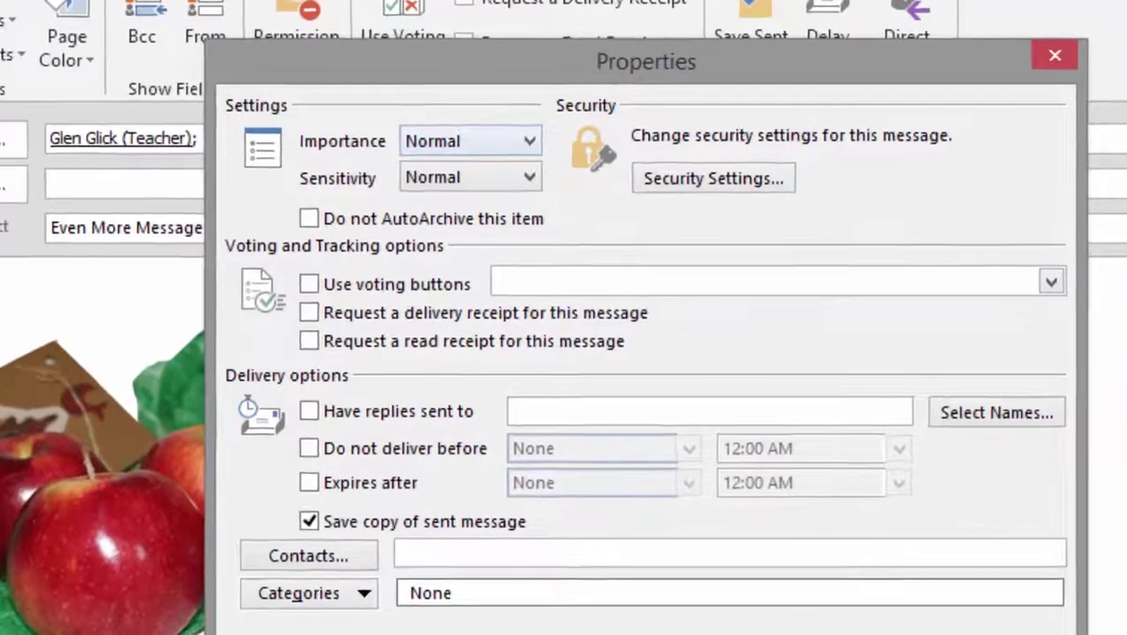
left_click(608, 246)
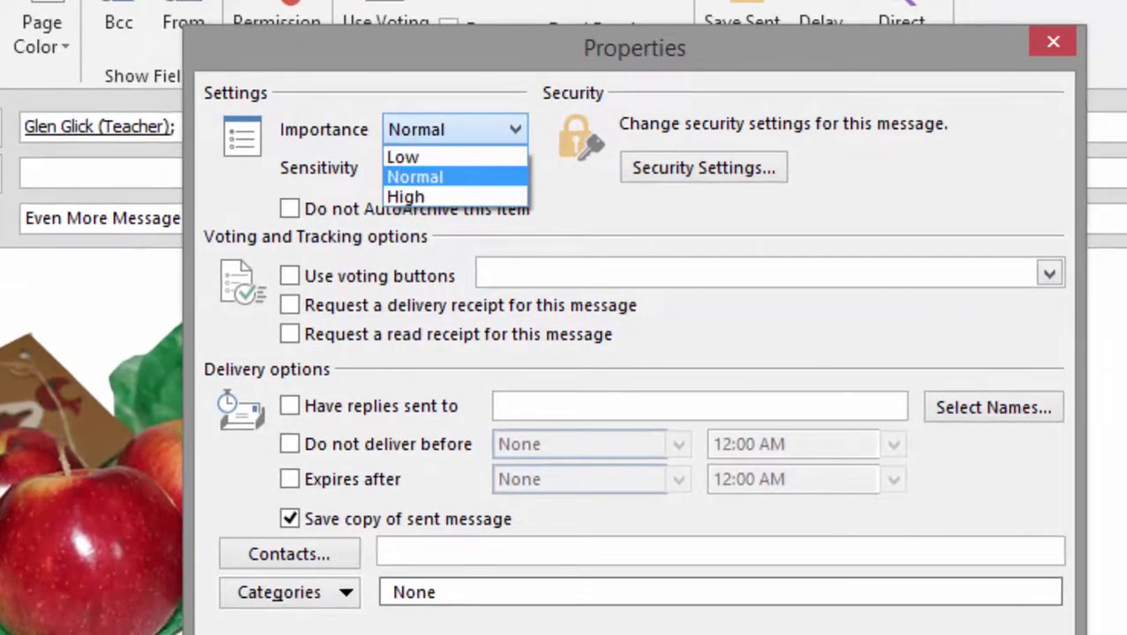
key("Tab")
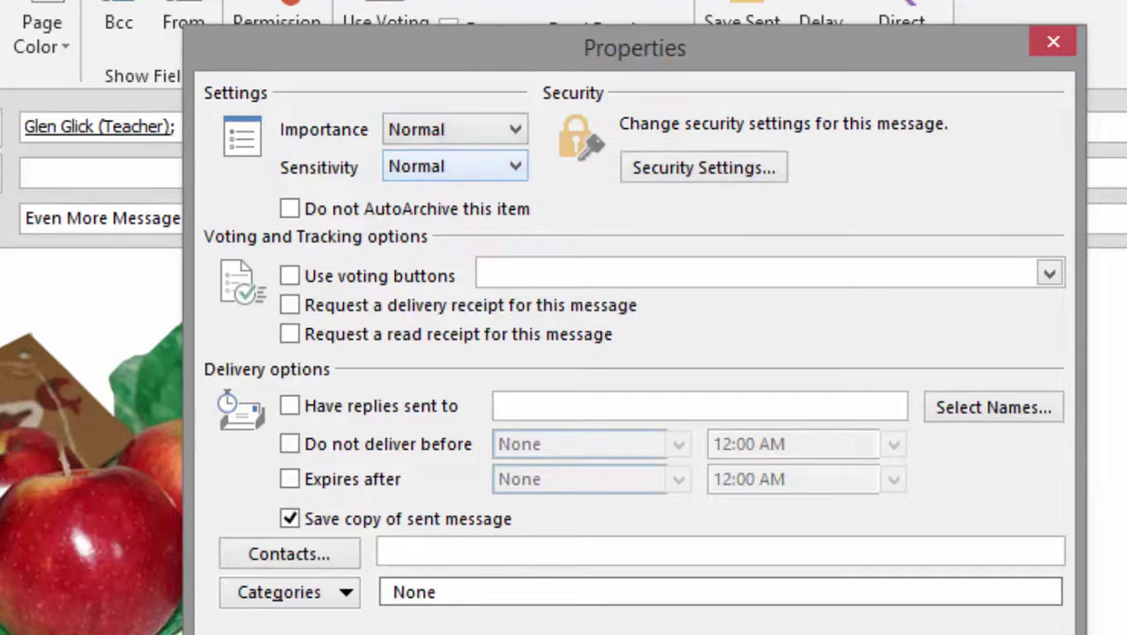
key("alt+Down")
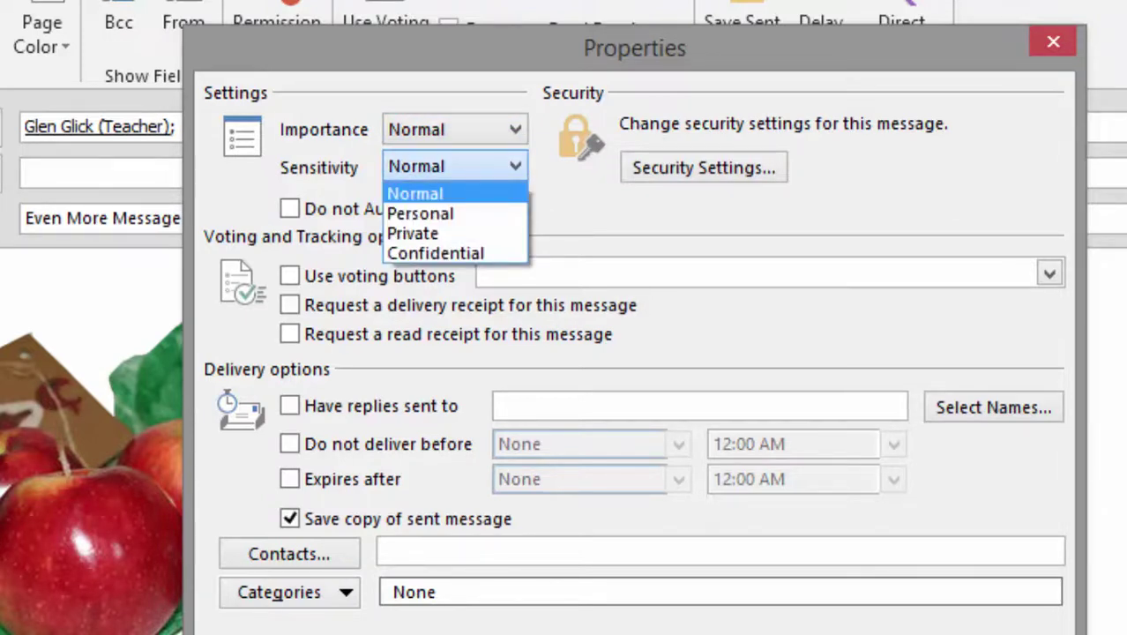
key("Down")
key("Down")
key("Return")
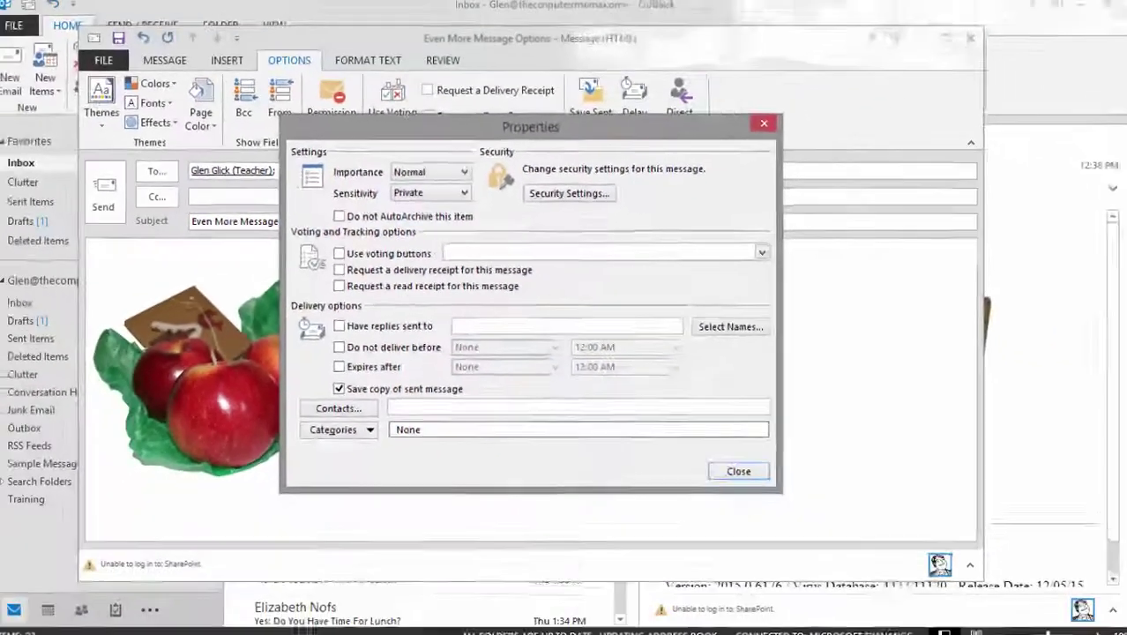
key("Escape")
key("alt+s")
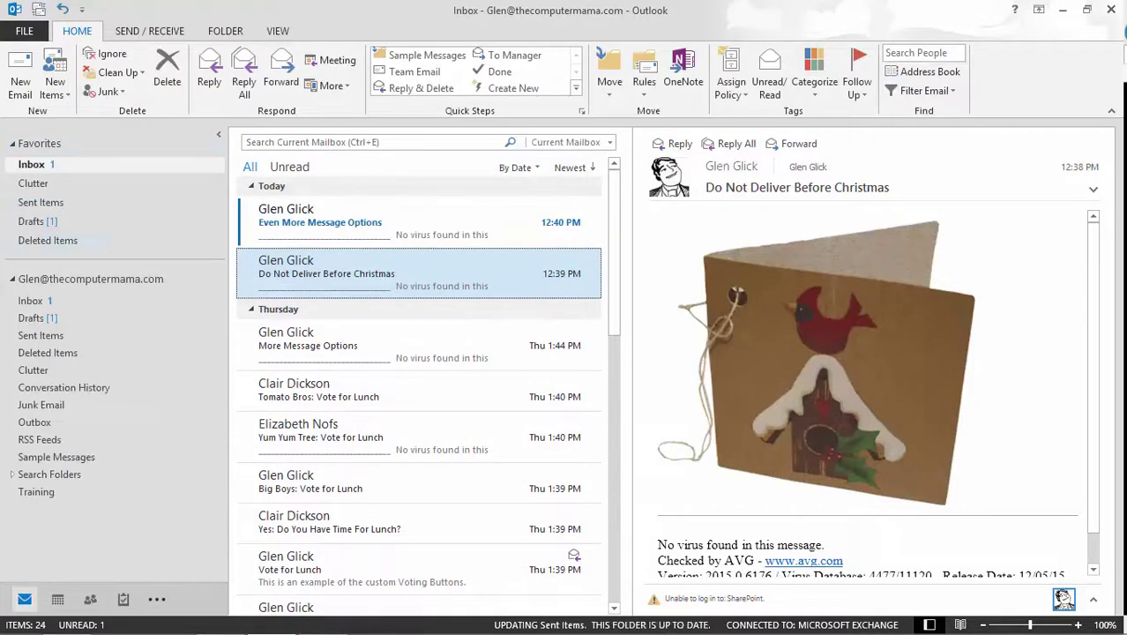
View the Private notice on the Even More Message Options email, then open the Yes lunch reply
left_click(415, 219)
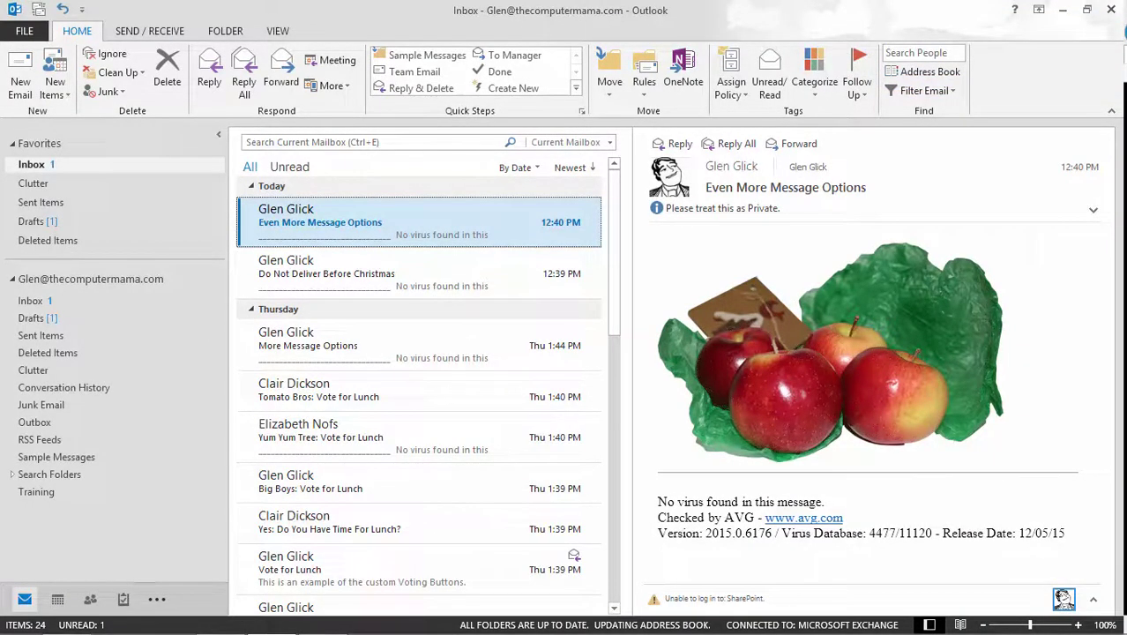
left_click(418, 523)
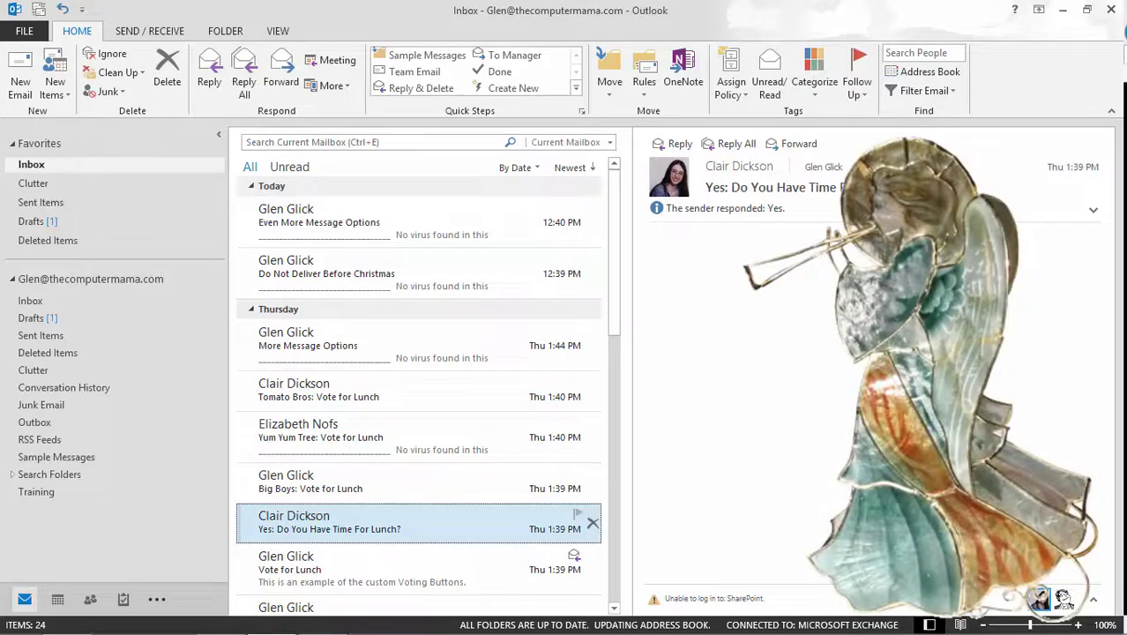